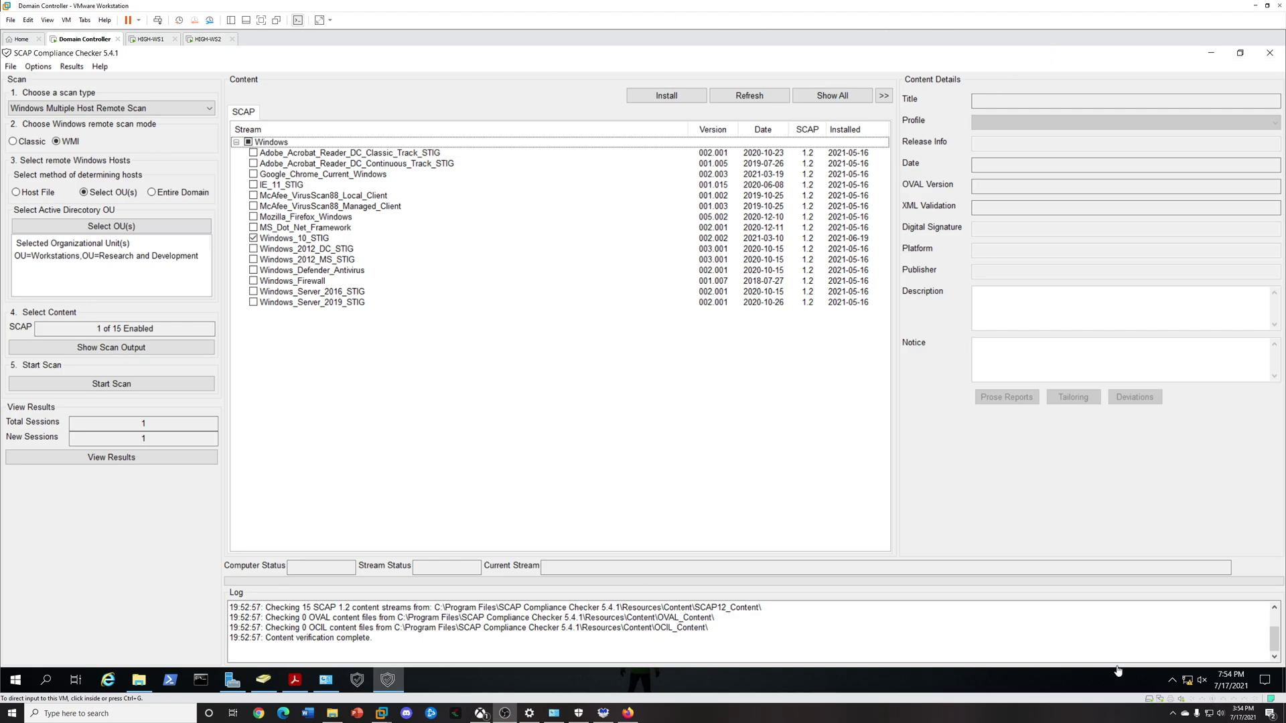
# Open the DoD Cyber Exchange SCAP page in a maximized Firefox window and view page 2 of SCAP Tools.
pyautogui.click(628, 712)
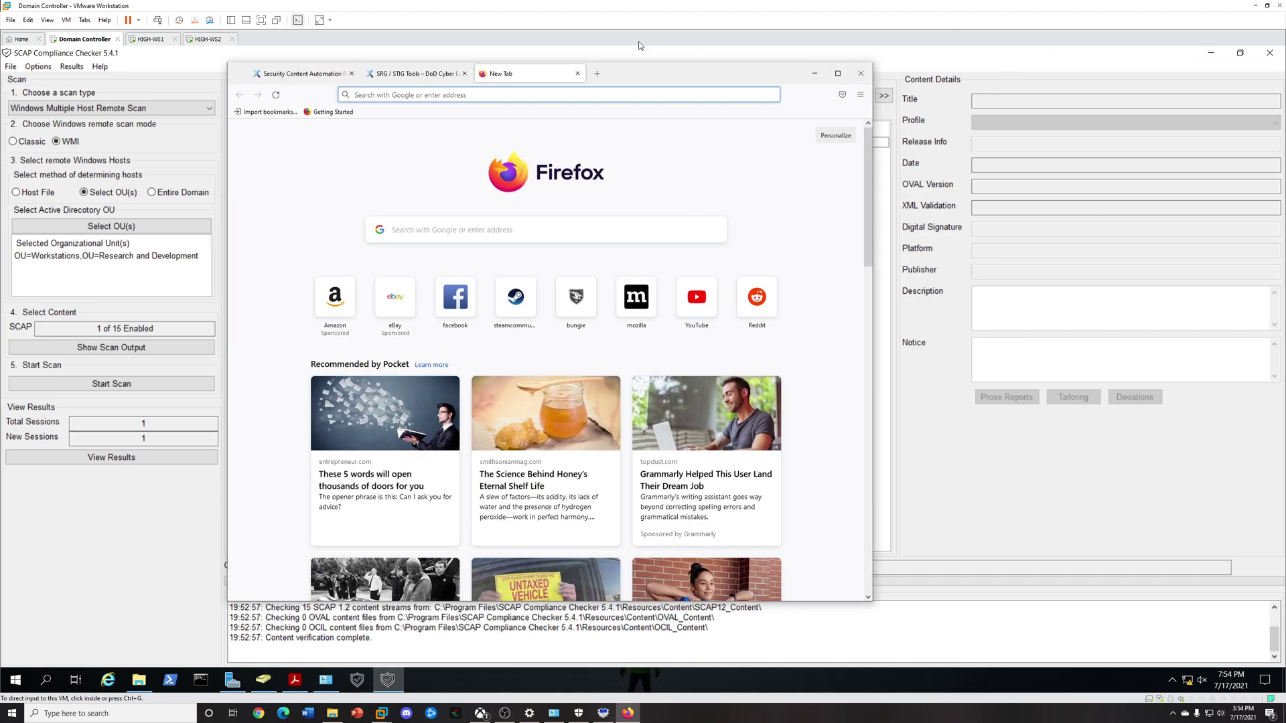
pyautogui.click(288, 73)
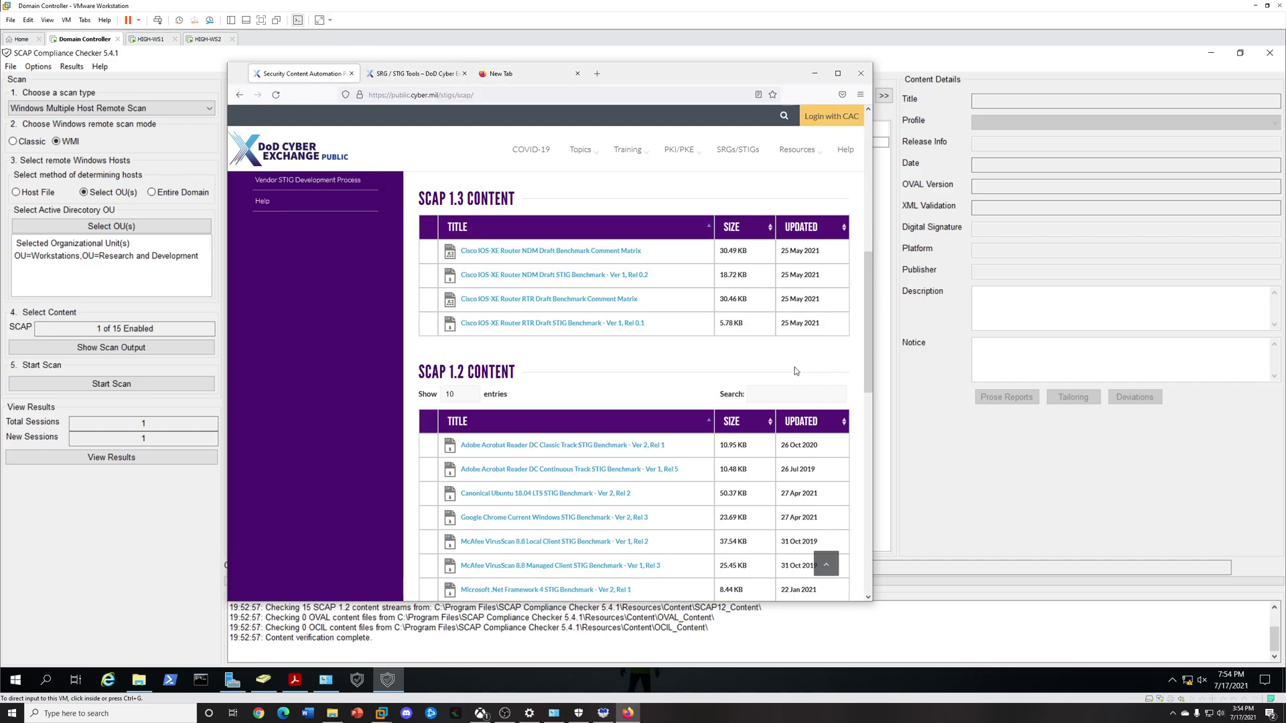
pyautogui.scroll(6, 793, 370)
pyautogui.click(837, 73)
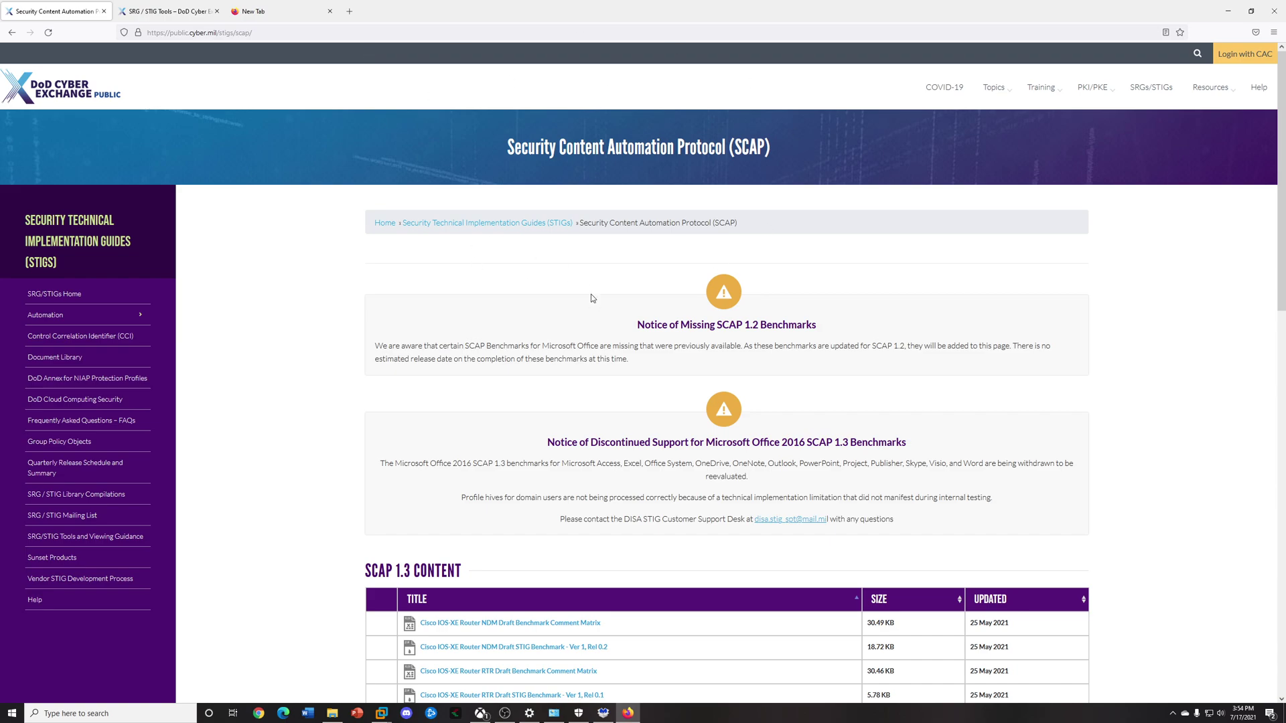
pyautogui.scroll(-13, 592, 298)
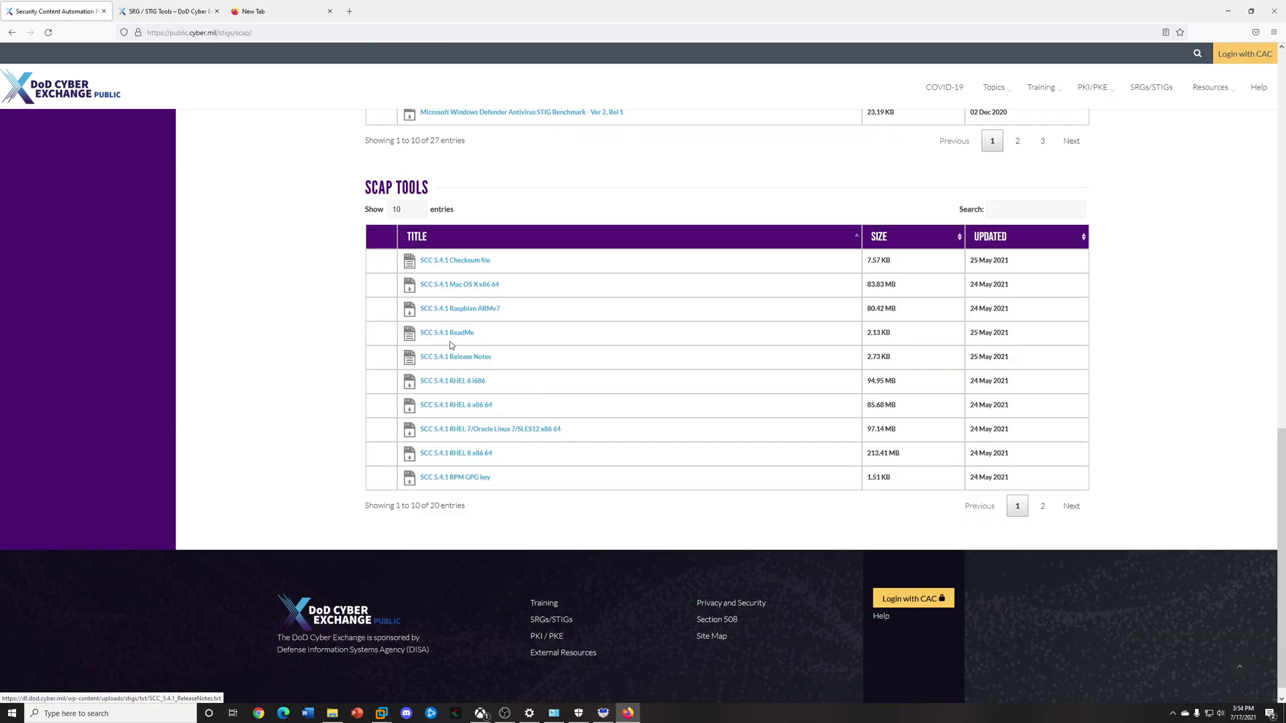
pyautogui.click(1042, 506)
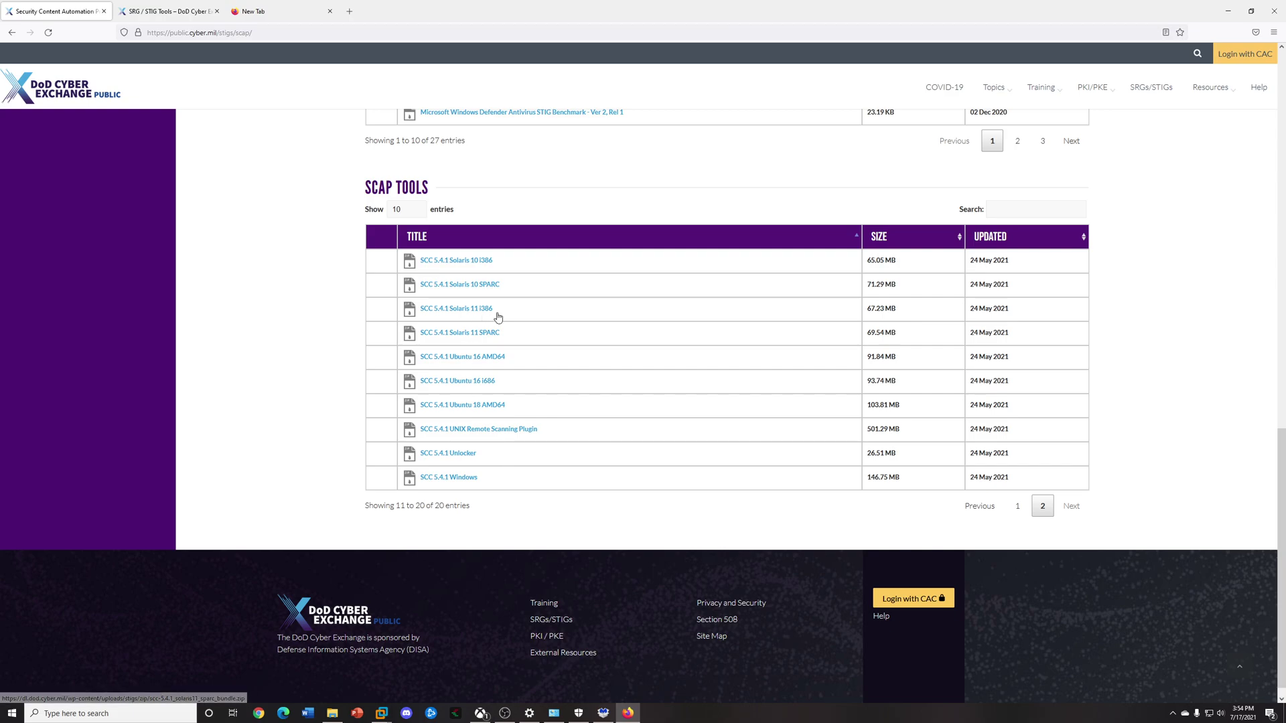
# Check the SRG/STIG Tools page, return to SCAP content, then restore and minimize Firefox.
pyautogui.click(170, 13)
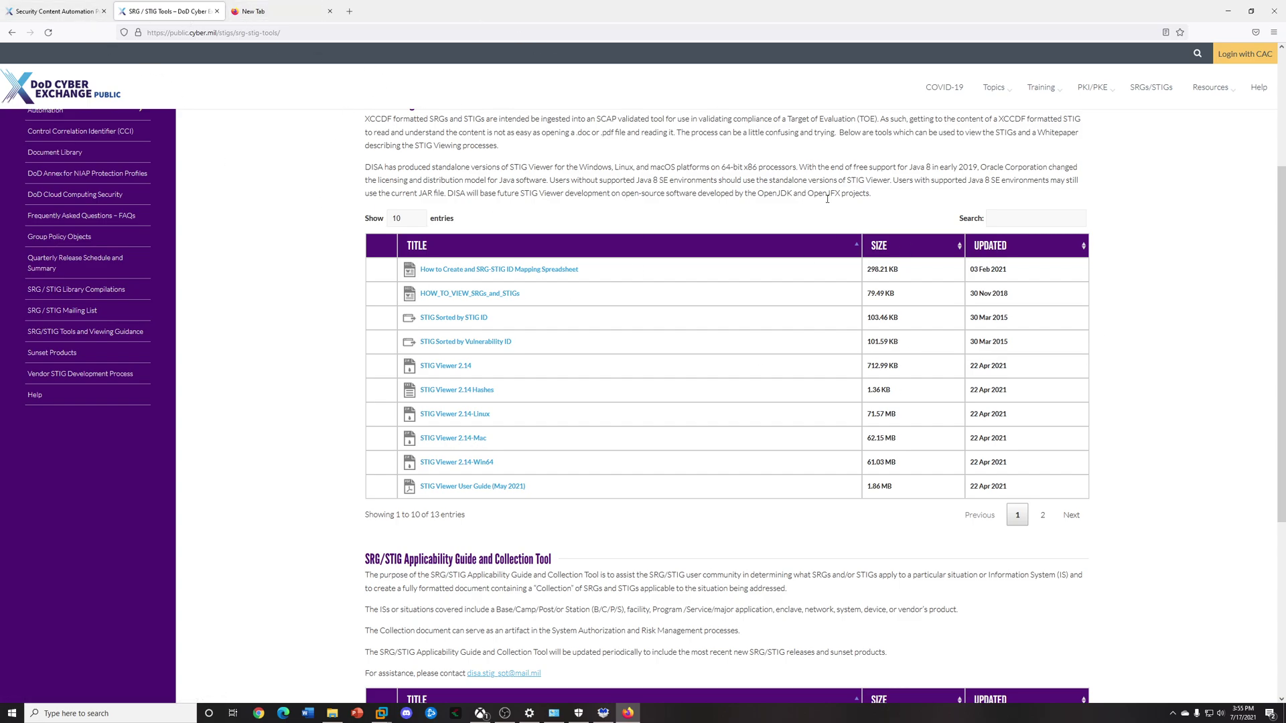
pyautogui.click(46, 15)
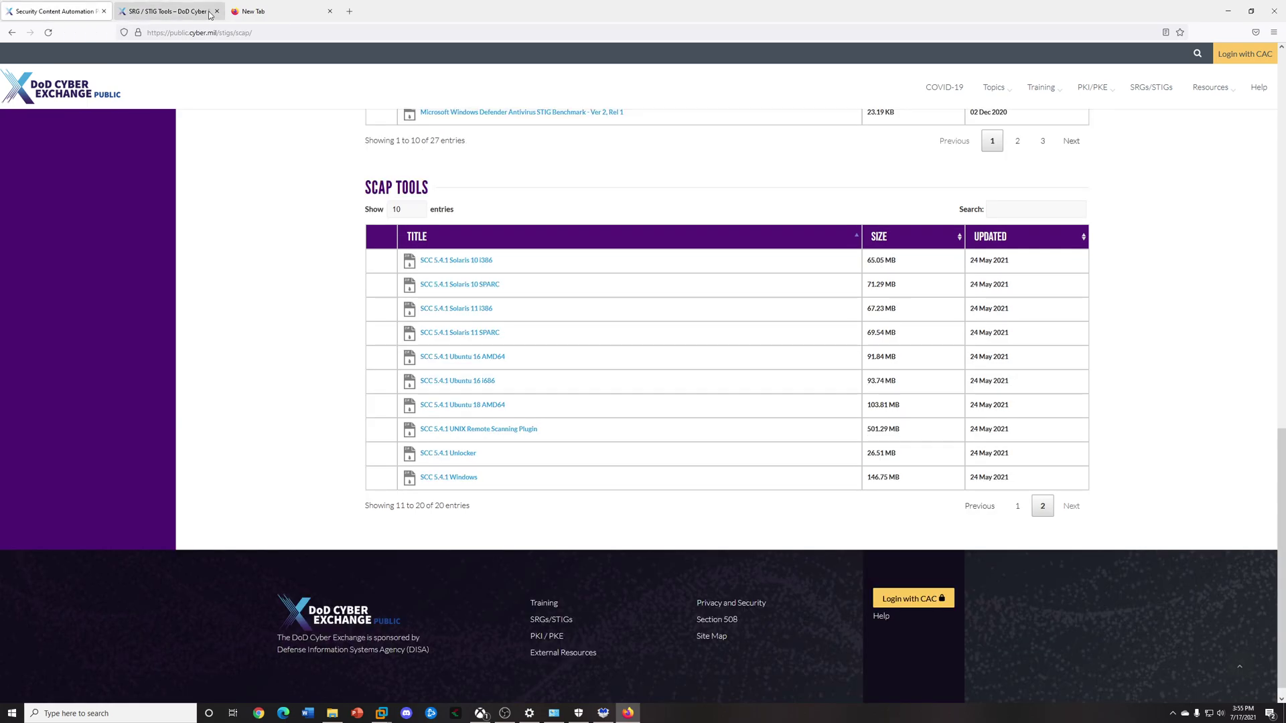
pyautogui.click(1251, 13)
pyautogui.click(811, 35)
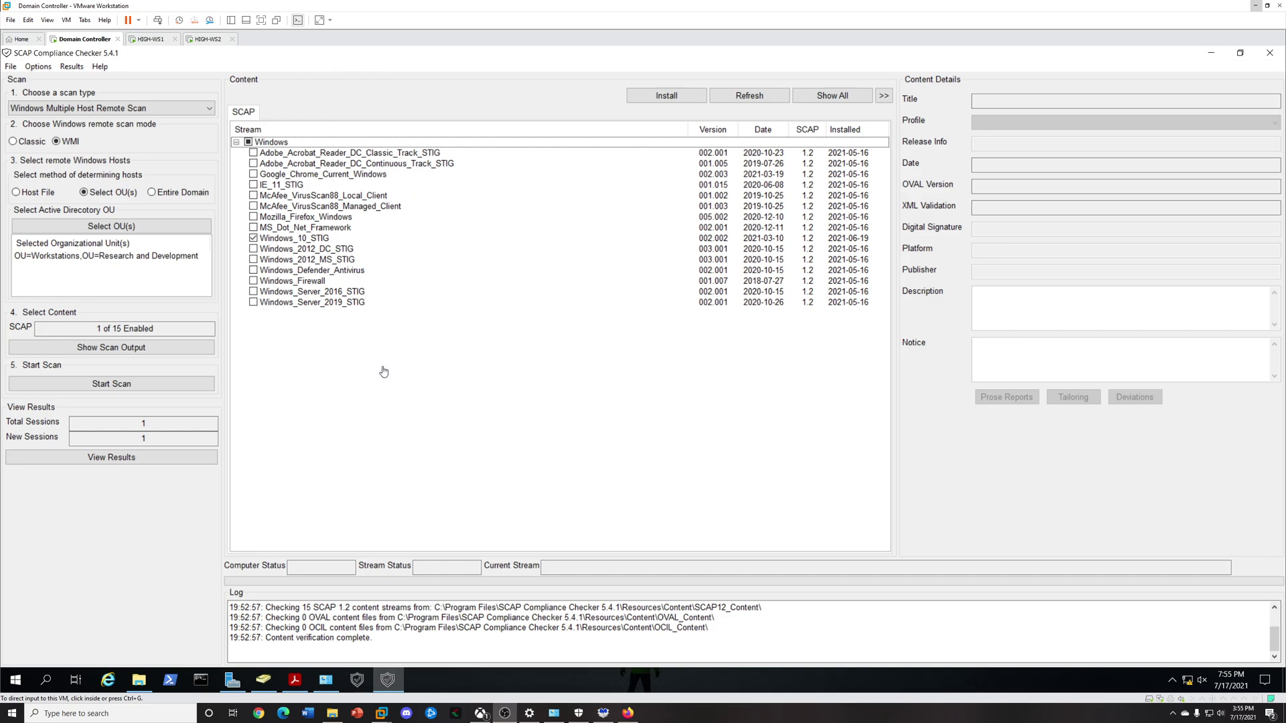
# Close SCAP Compliance Checker and launch Active Directory Users and Computers from Server Manager Tools.
pyautogui.click(1269, 52)
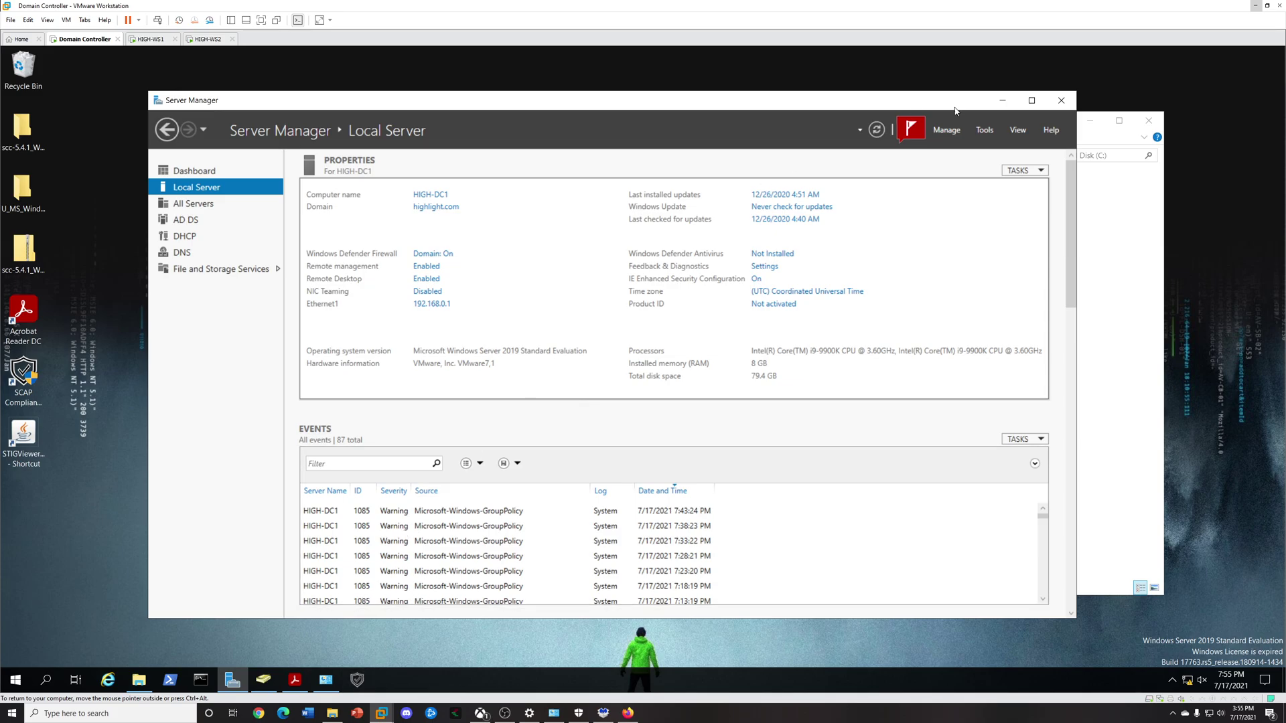
pyautogui.click(984, 130)
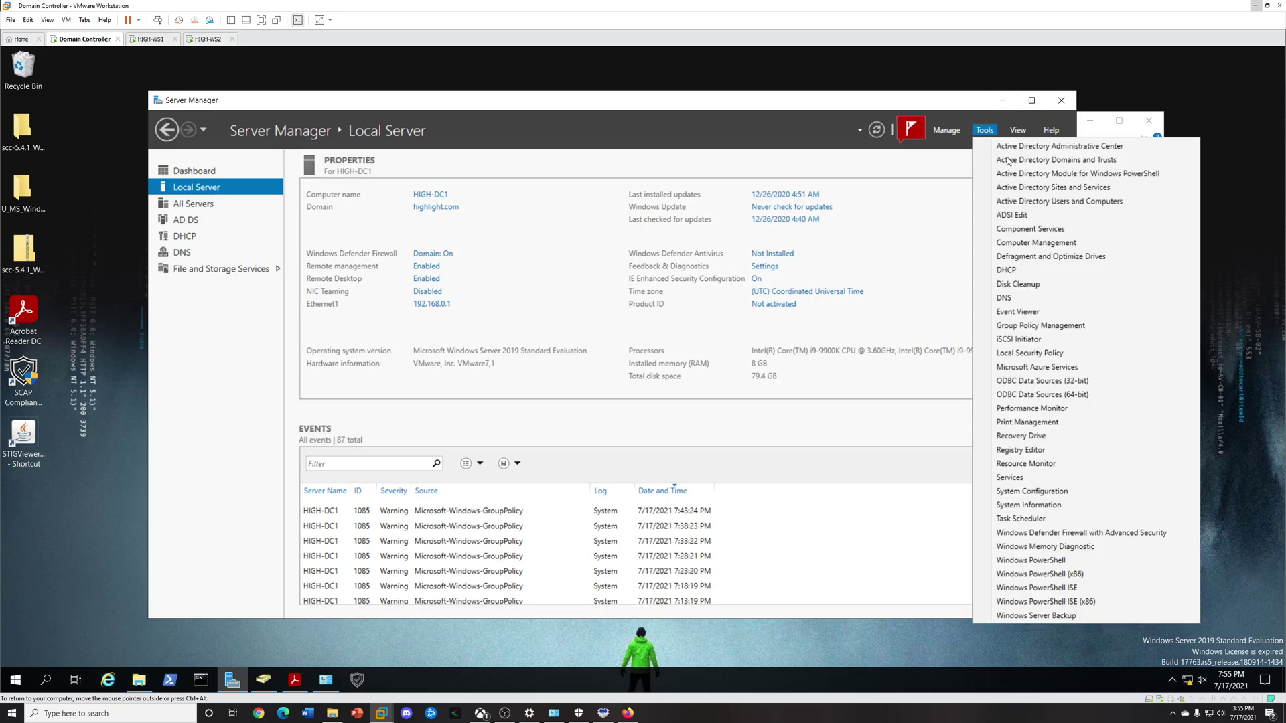
pyautogui.click(1030, 202)
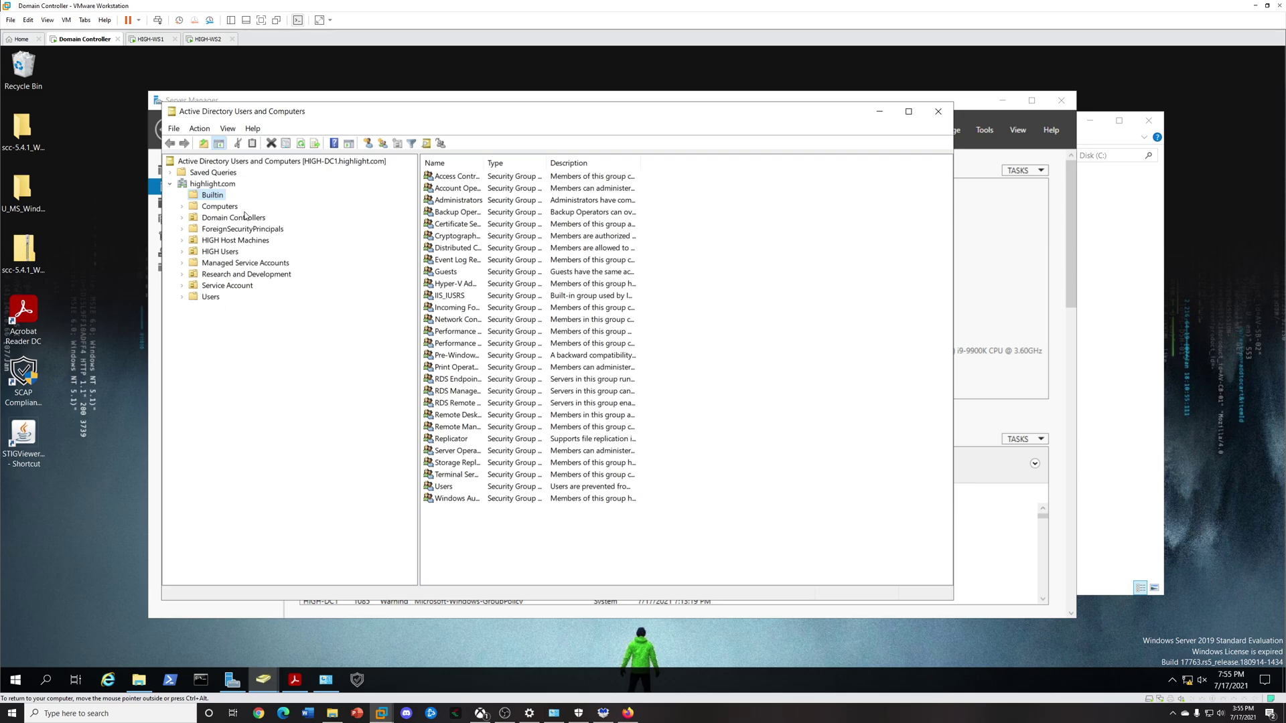
# Show HIGH-WS1 and HIGH-WS2 in Research and Development > Workstations, widen the Type column, then minimize.
pyautogui.click(235, 276)
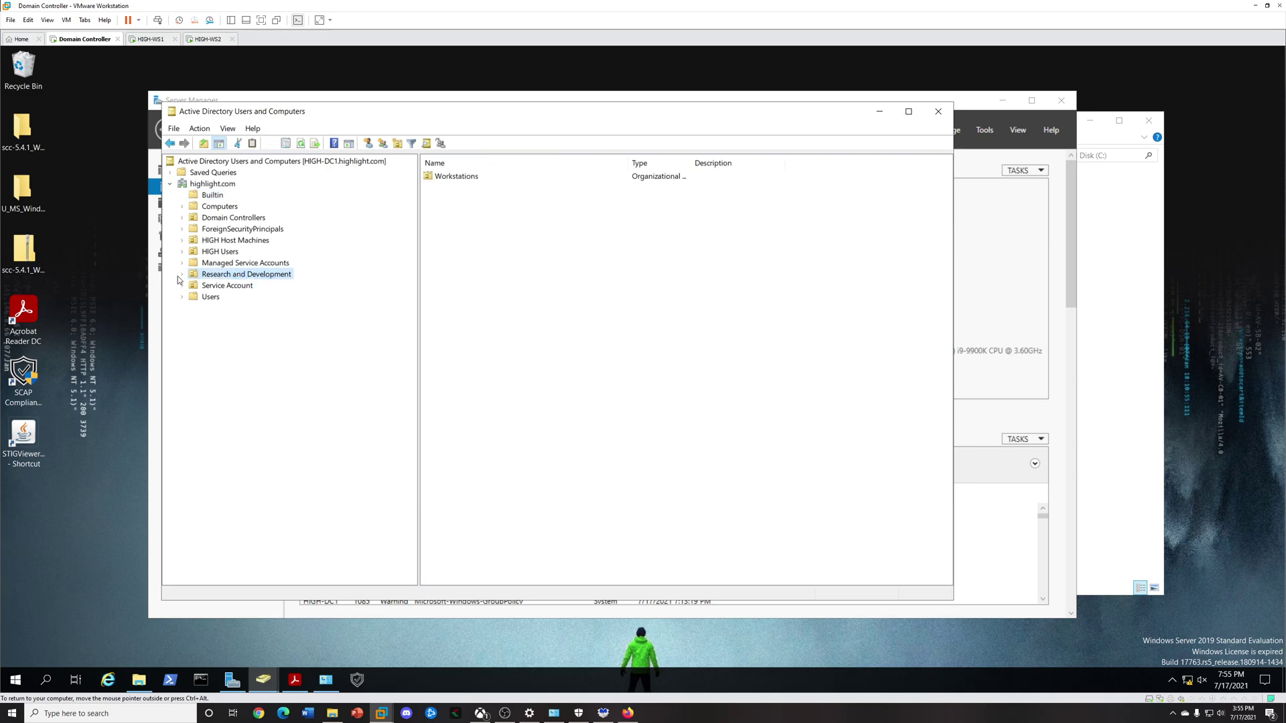
pyautogui.click(181, 275)
pyautogui.click(225, 287)
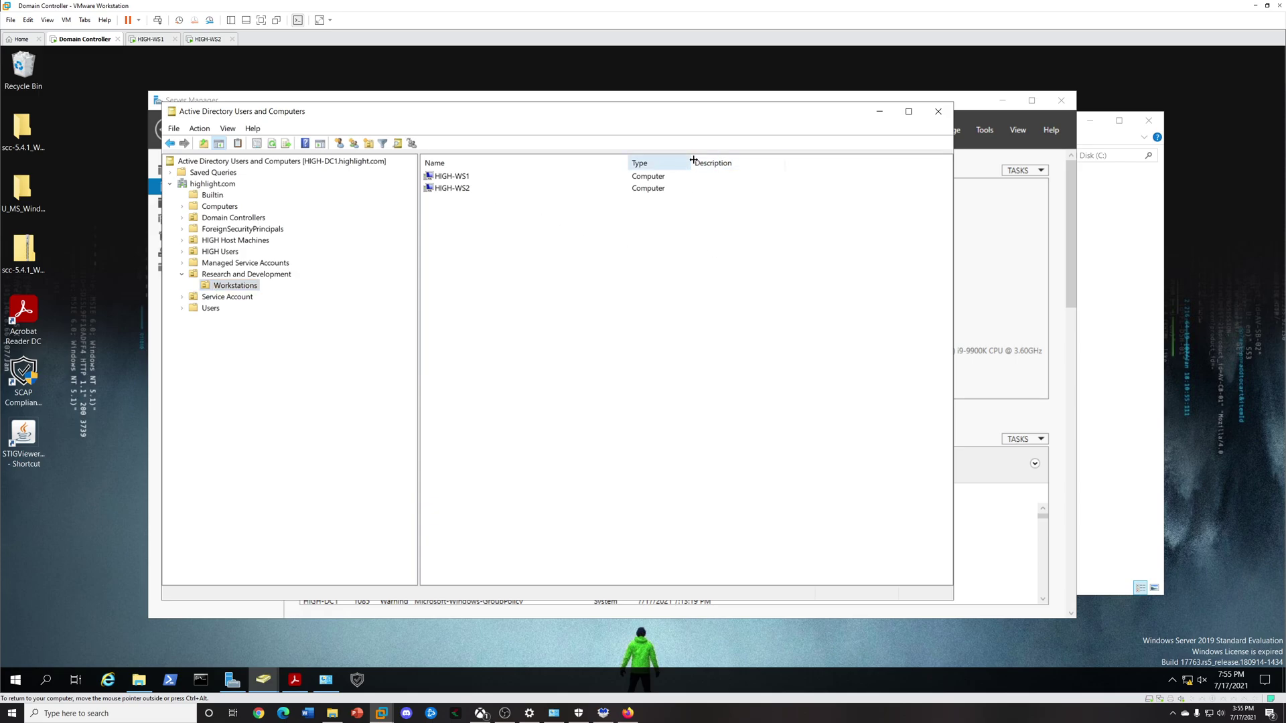
pyautogui.moveTo(692, 164); pyautogui.dragTo(757, 165)
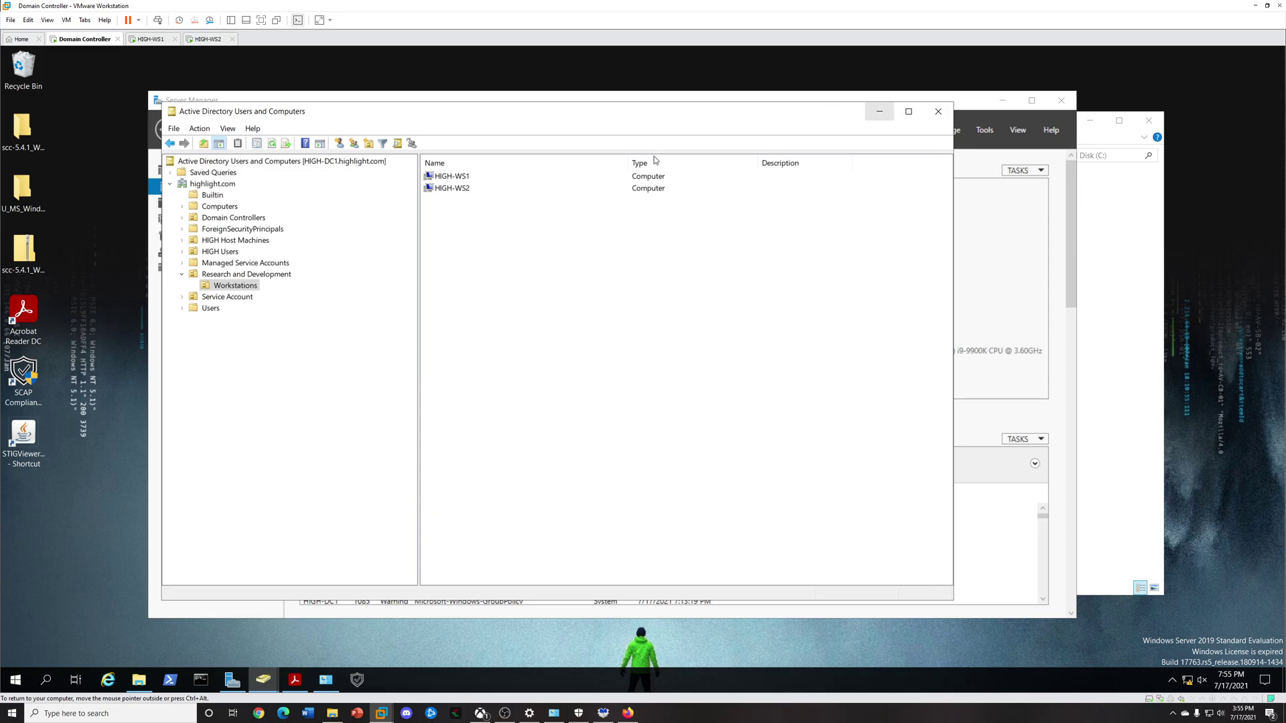
pyautogui.click(878, 113)
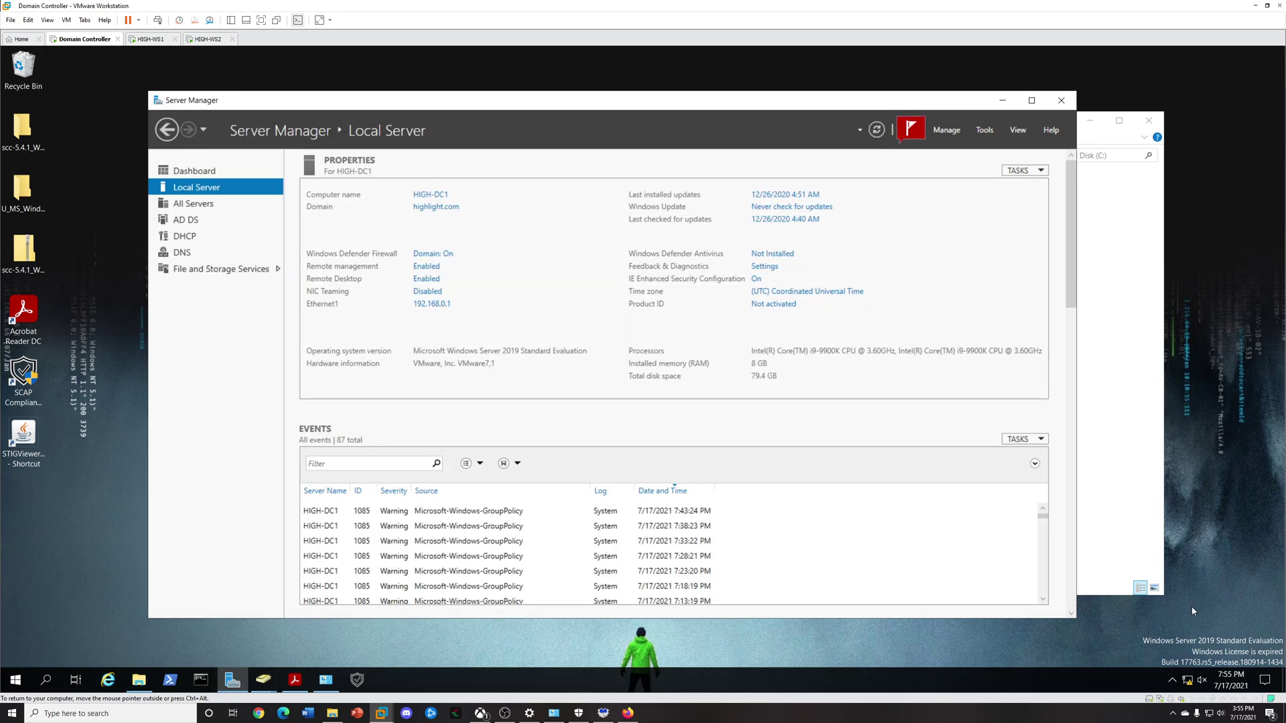
# On HIGH-WS1, open Command Prompt via the cmd search and run ping high-dc1.
pyautogui.click(150, 38)
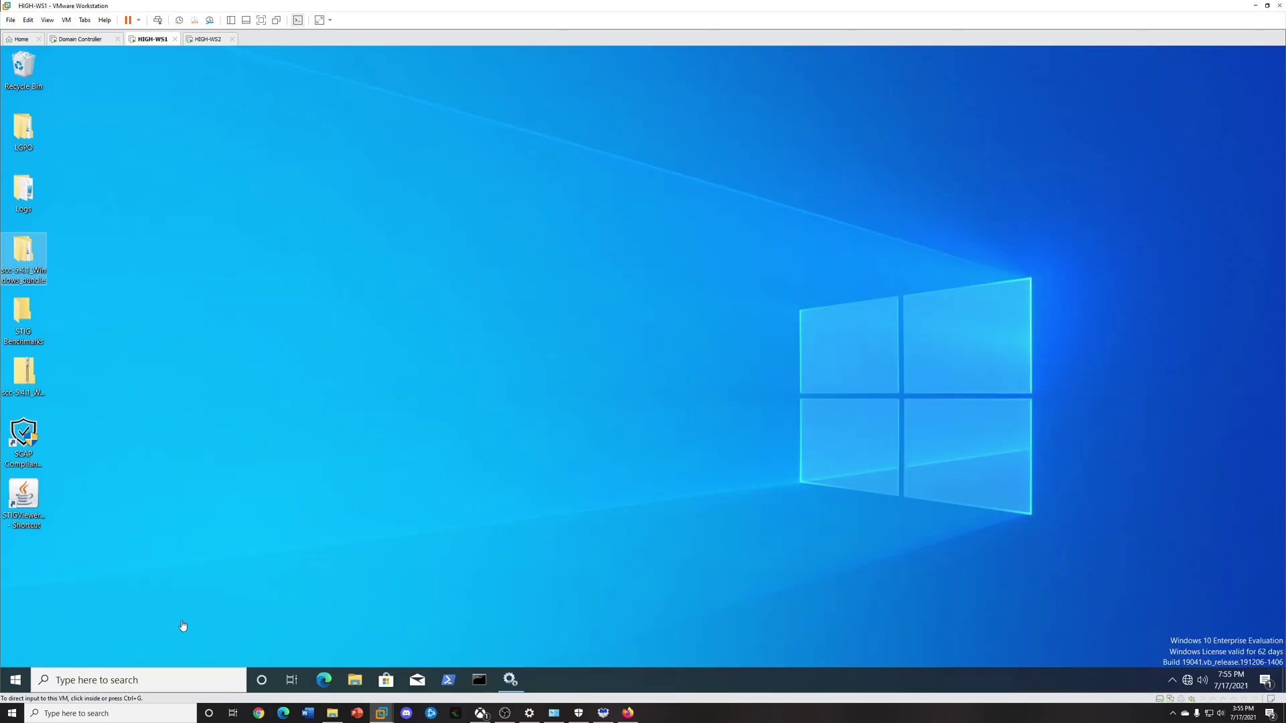
pyautogui.click(18, 680)
pyautogui.write('cmd')
pyautogui.press('Return')
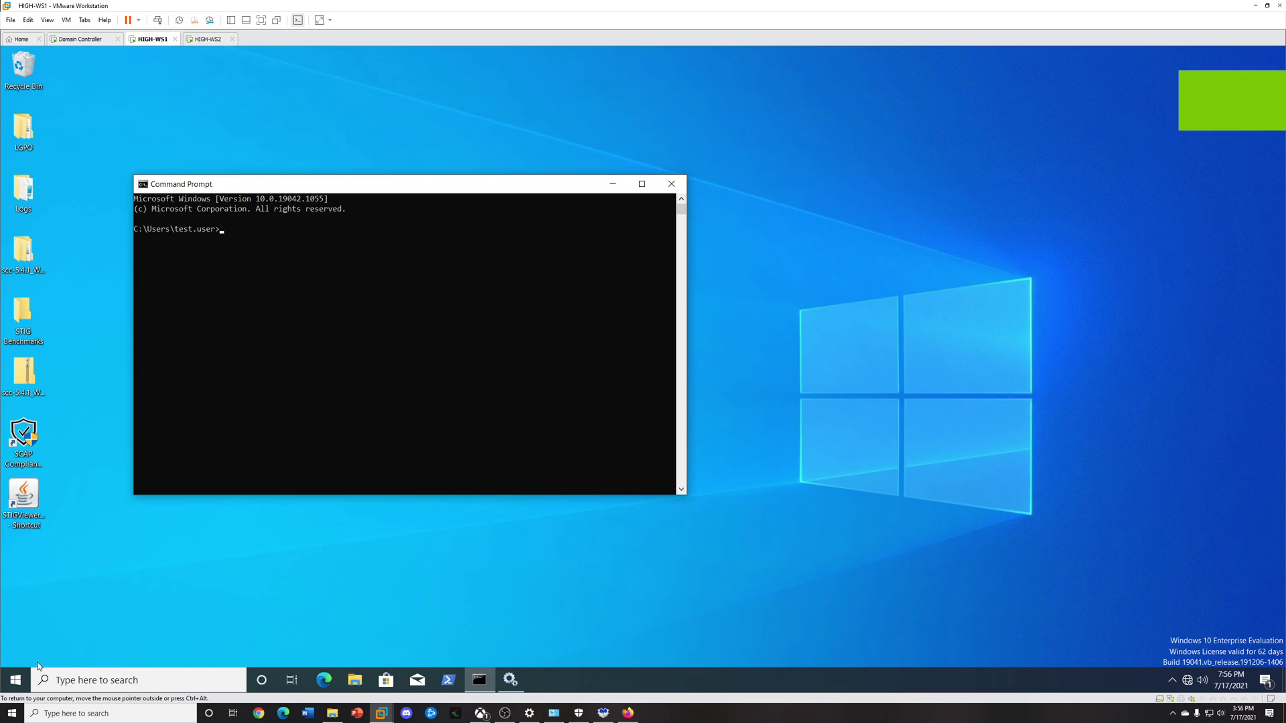
pyautogui.write('ping ')
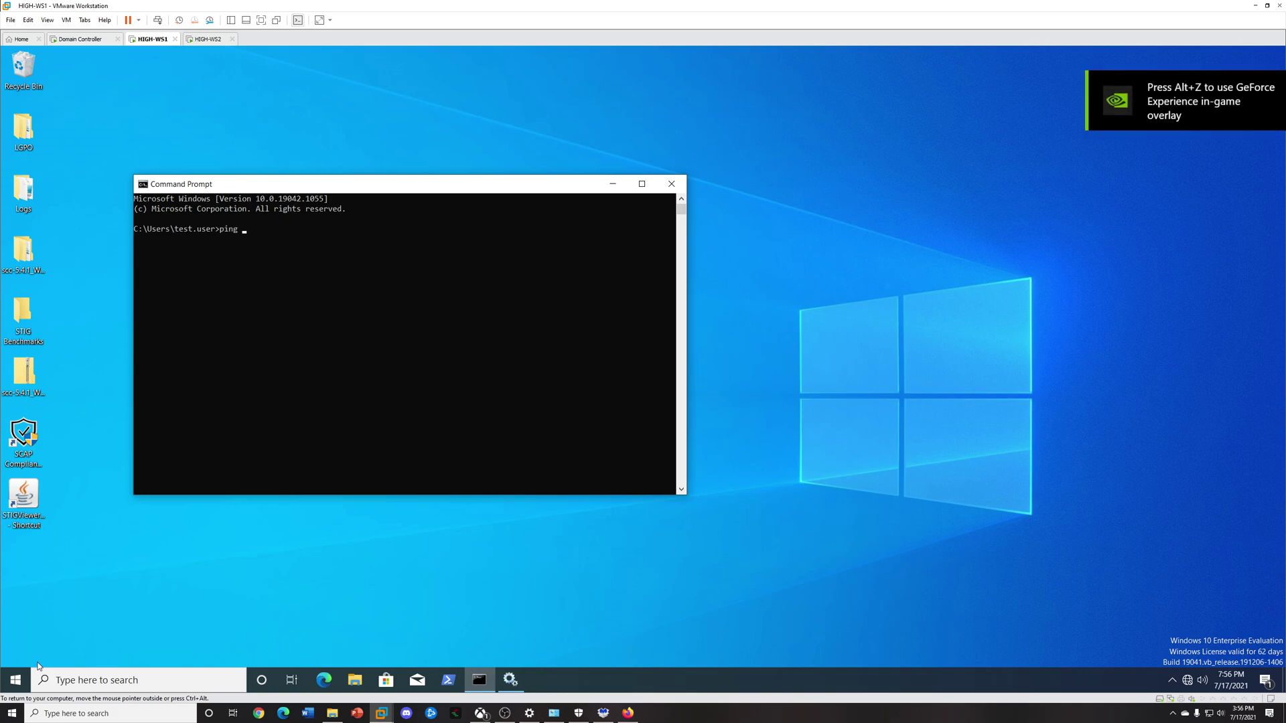
pyautogui.write('high-dc1')
pyautogui.press('Return')
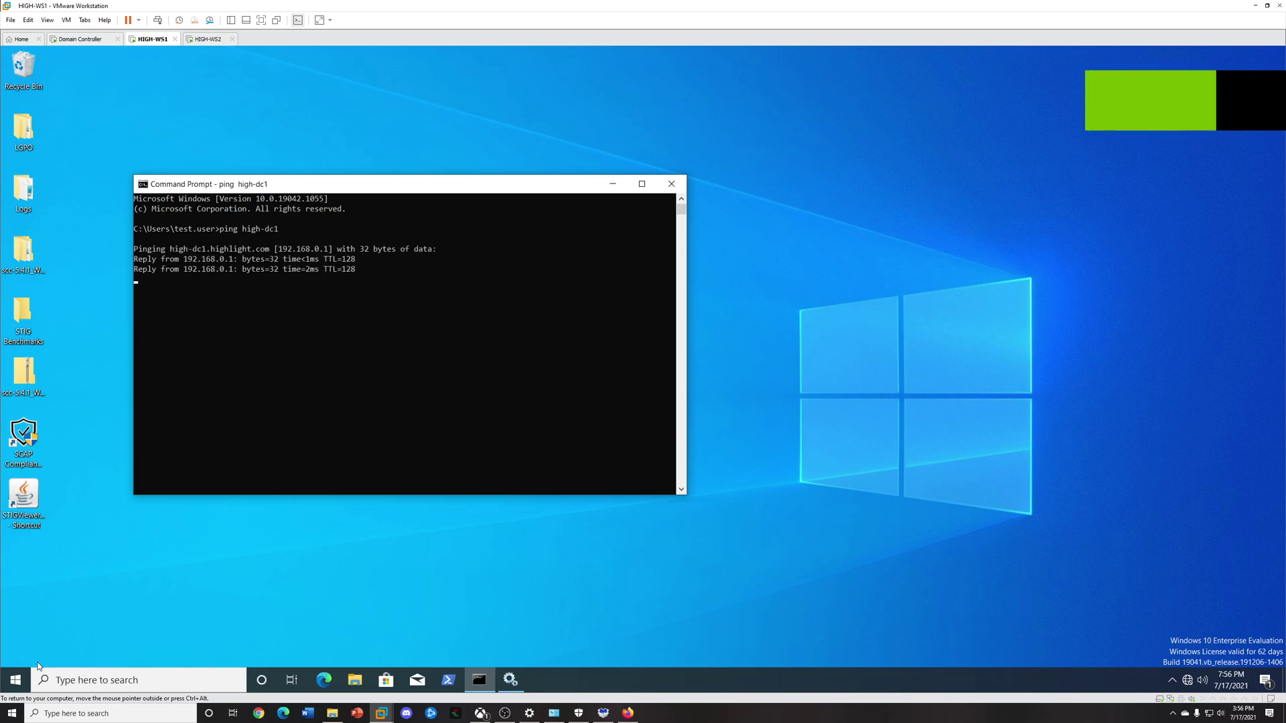
# Stop the ping with Ctrl+C and ping high-ws2 instead.
pyautogui.hotkey('ctrl', 'c')
pyautogui.press('Up')
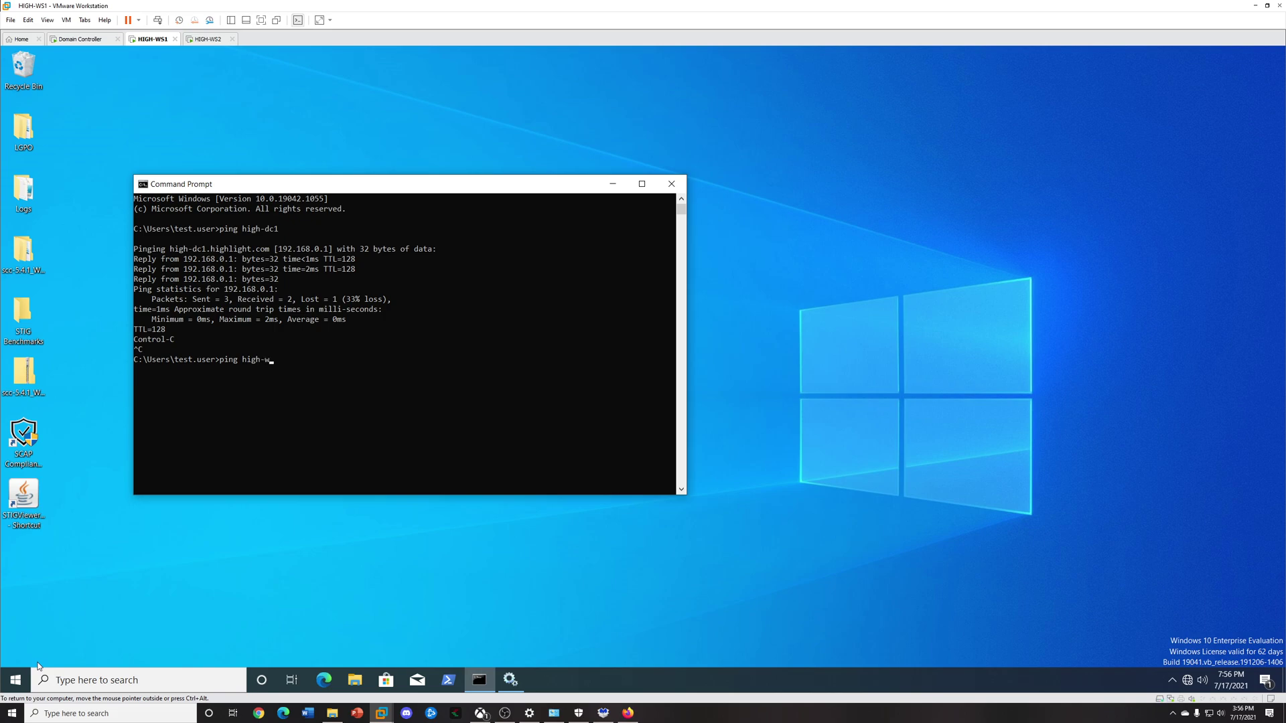
pyautogui.write('ws2')
pyautogui.press('Return')
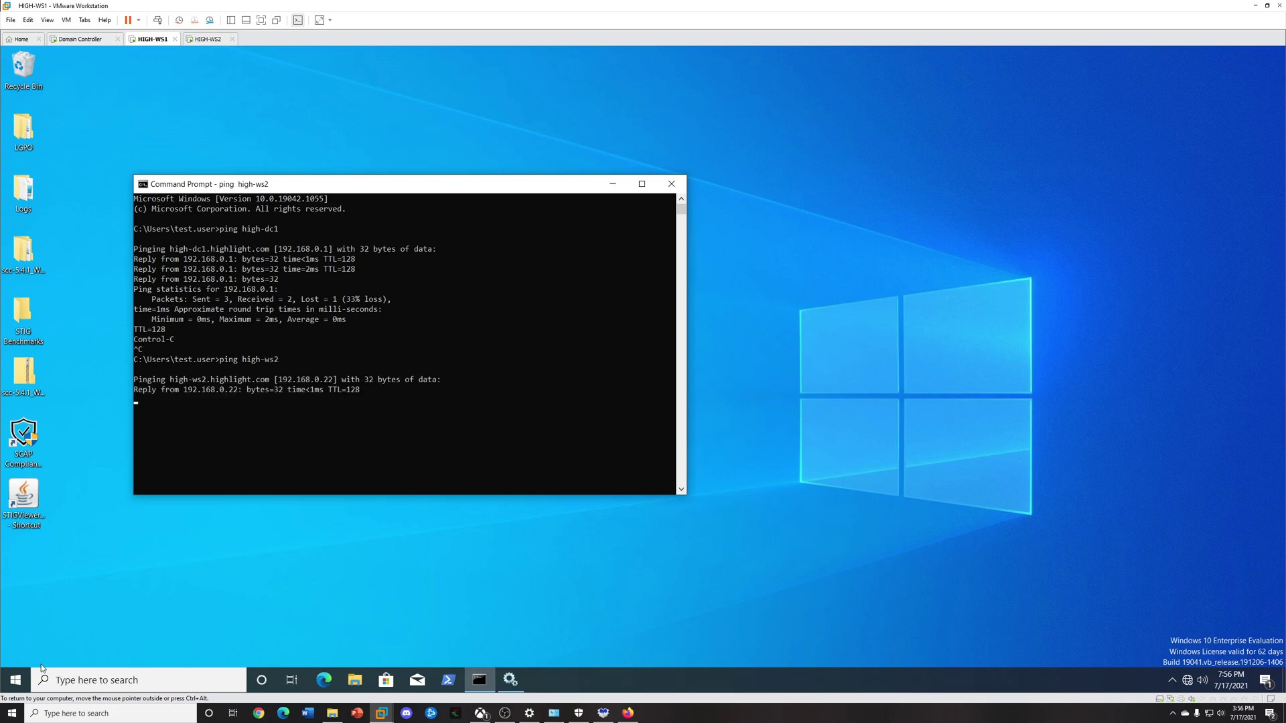
# On the domain controller, browse Server Manager's DHCP, DNS and AD DS pages.
pyautogui.click(92, 44)
pyautogui.click(984, 130)
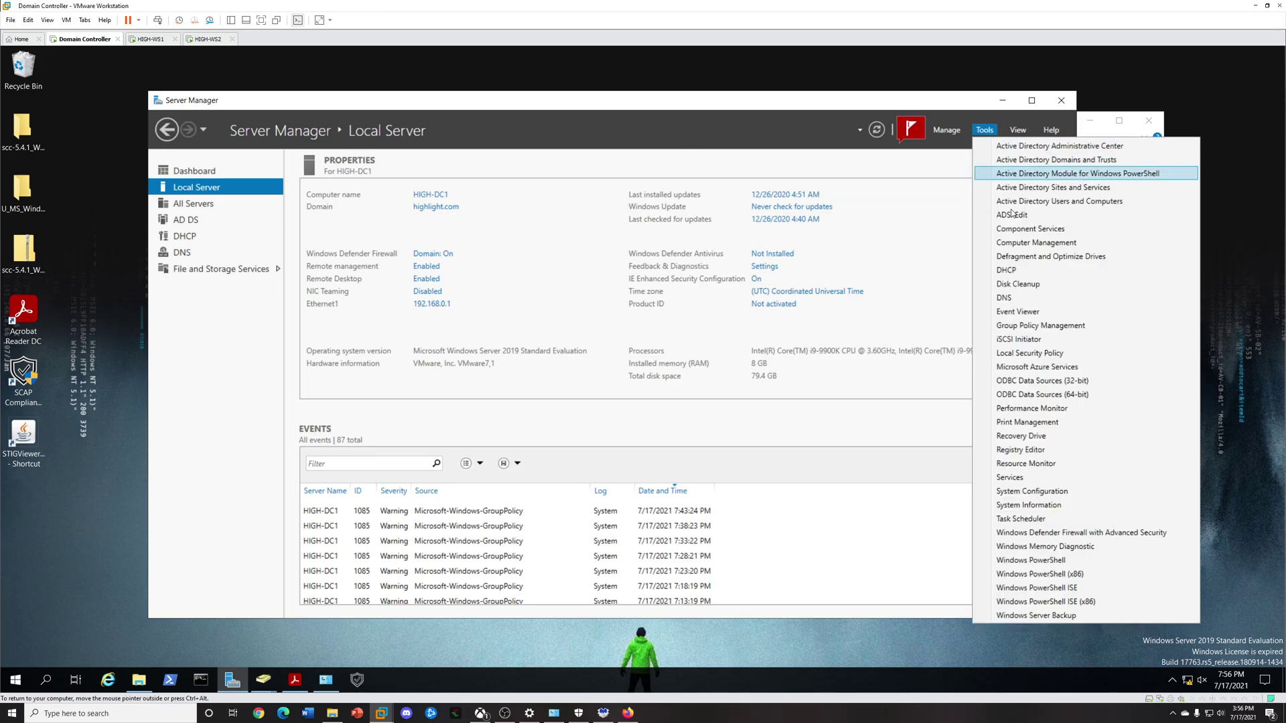
pyautogui.click(187, 246)
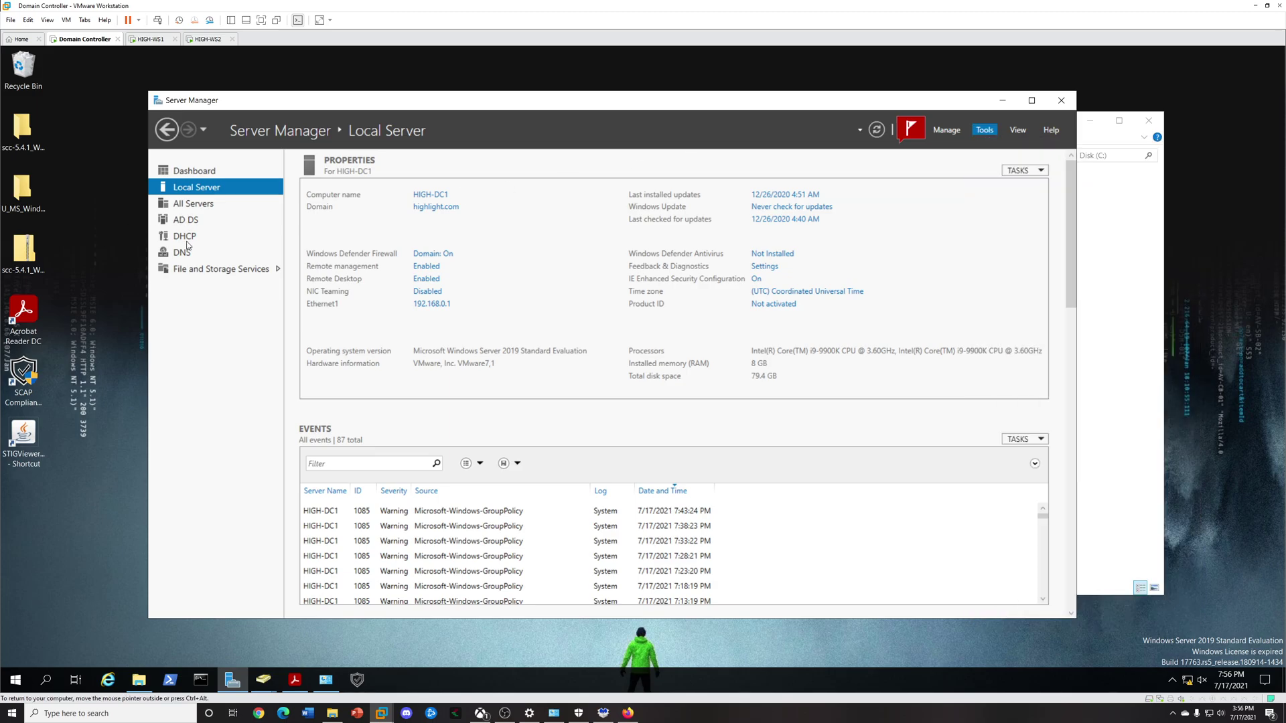
pyautogui.click(184, 236)
pyautogui.click(181, 251)
pyautogui.click(185, 220)
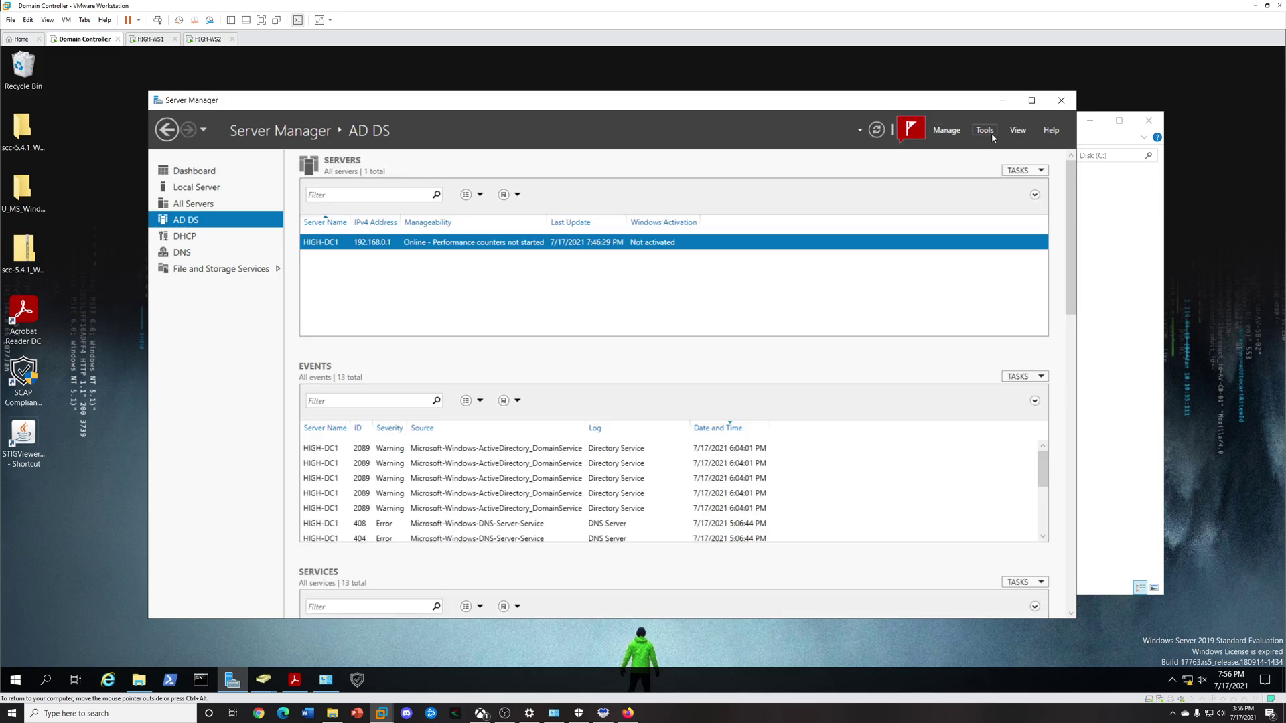
# In DNS Manager, view the highlight.com forward lookup zone's host records, then minimize it.
pyautogui.click(992, 135)
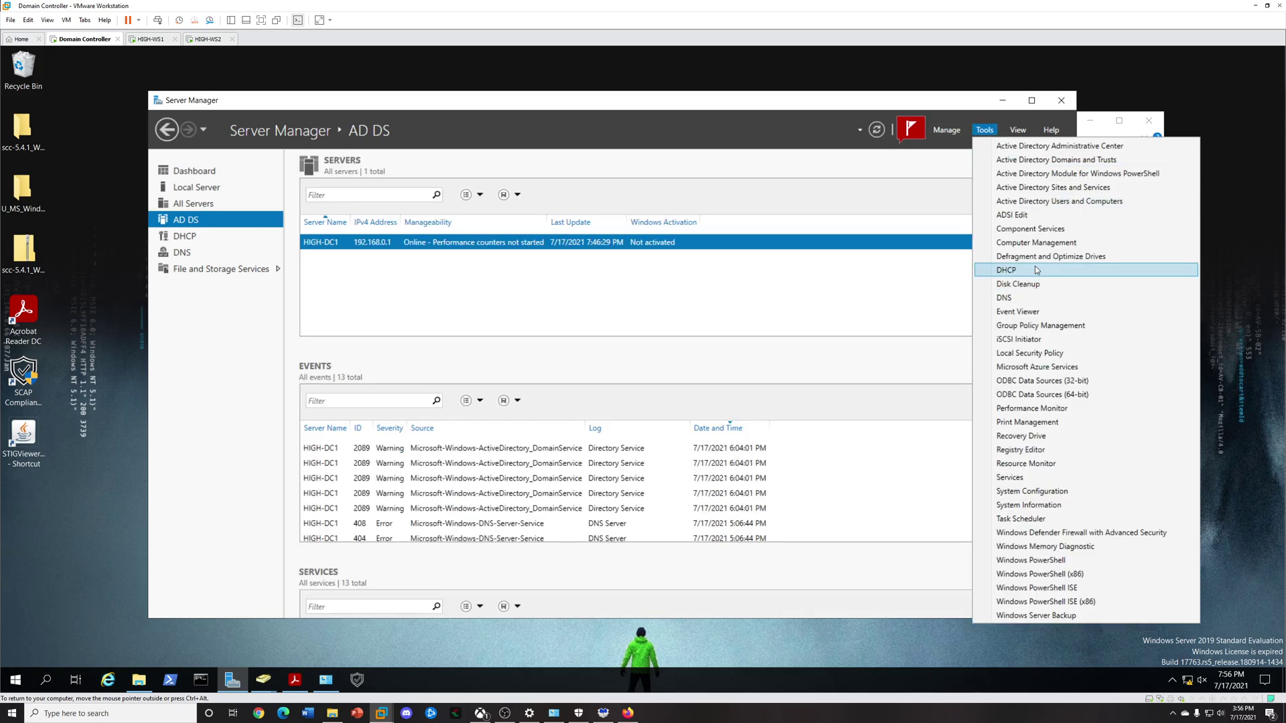
pyautogui.click(1029, 299)
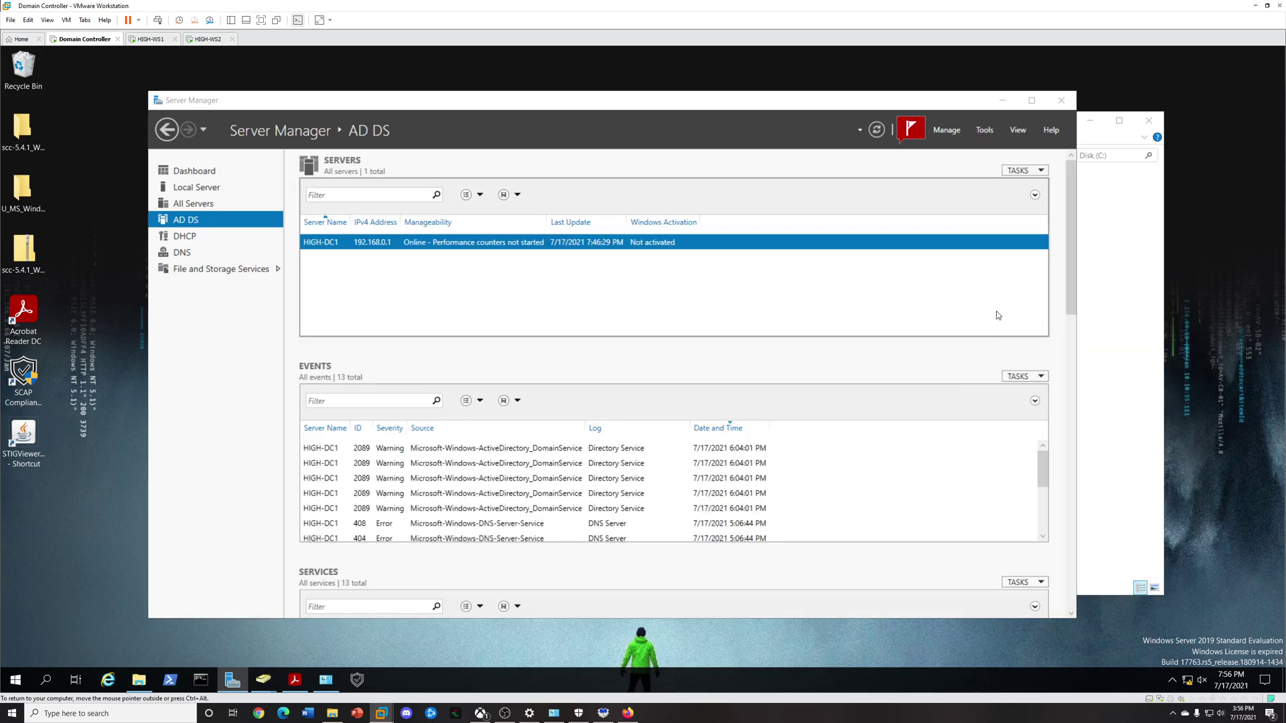
pyautogui.click(316, 239)
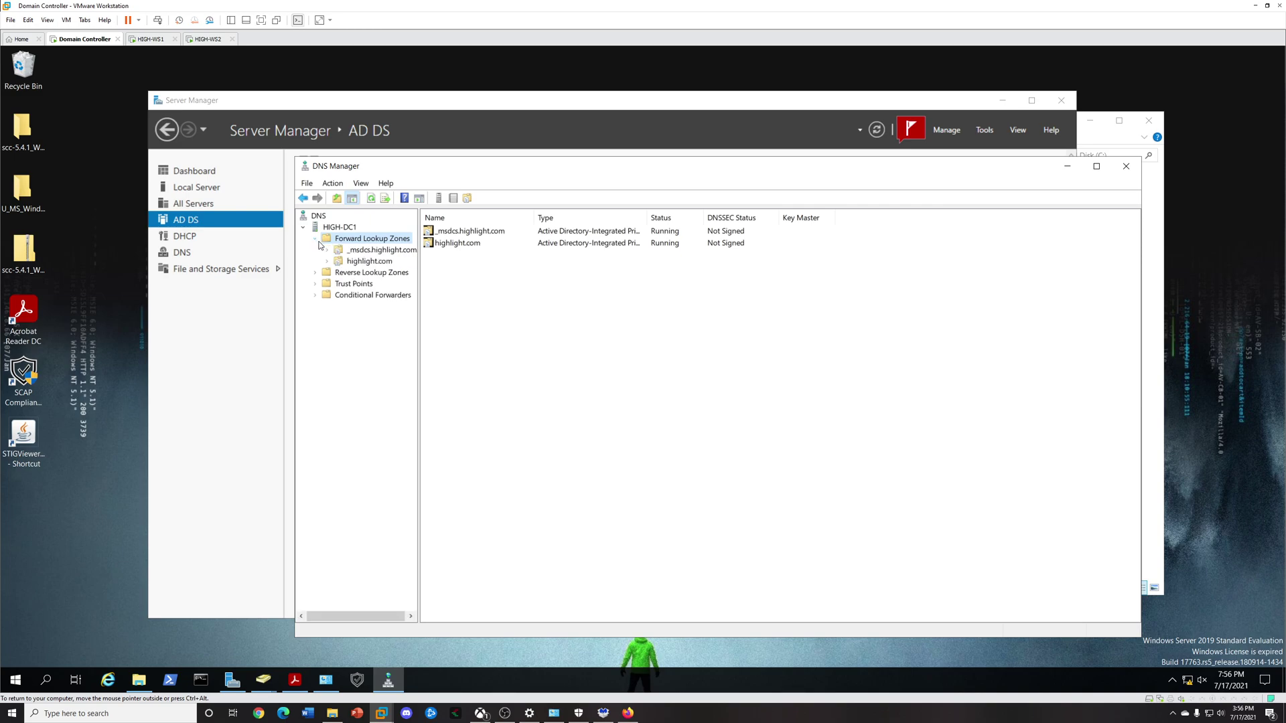
pyautogui.click(331, 263)
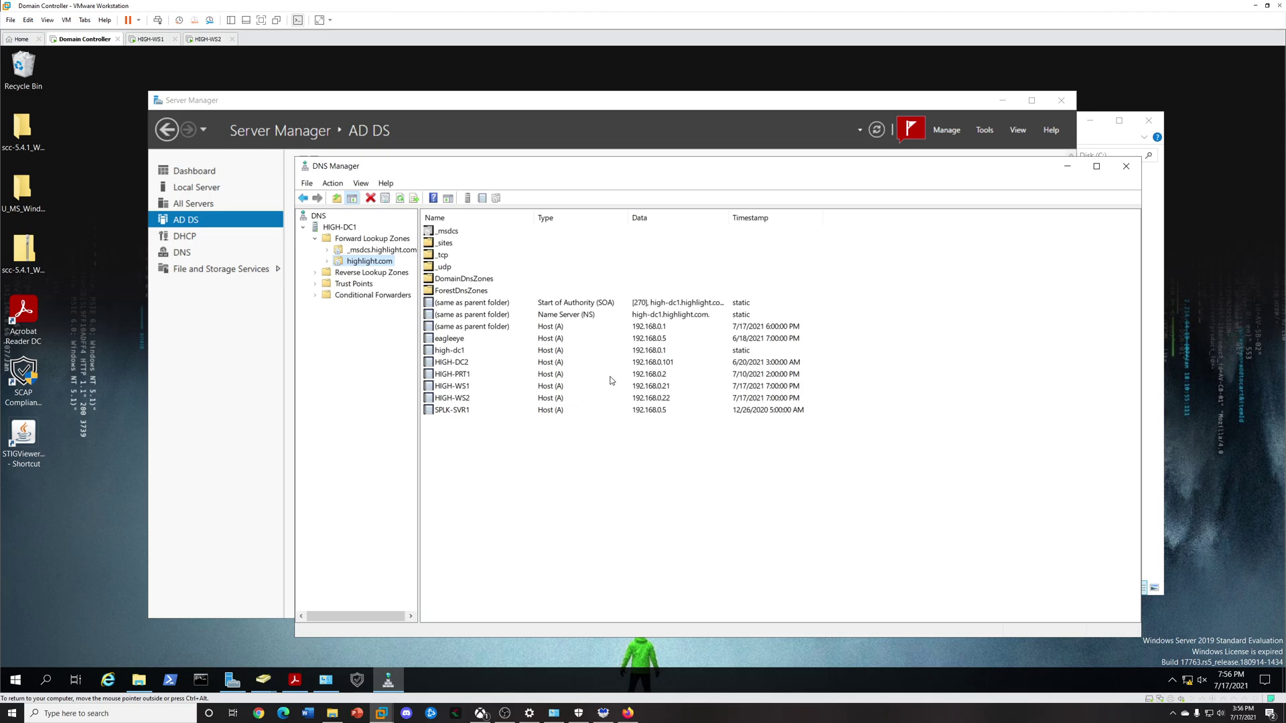
pyautogui.click(1067, 168)
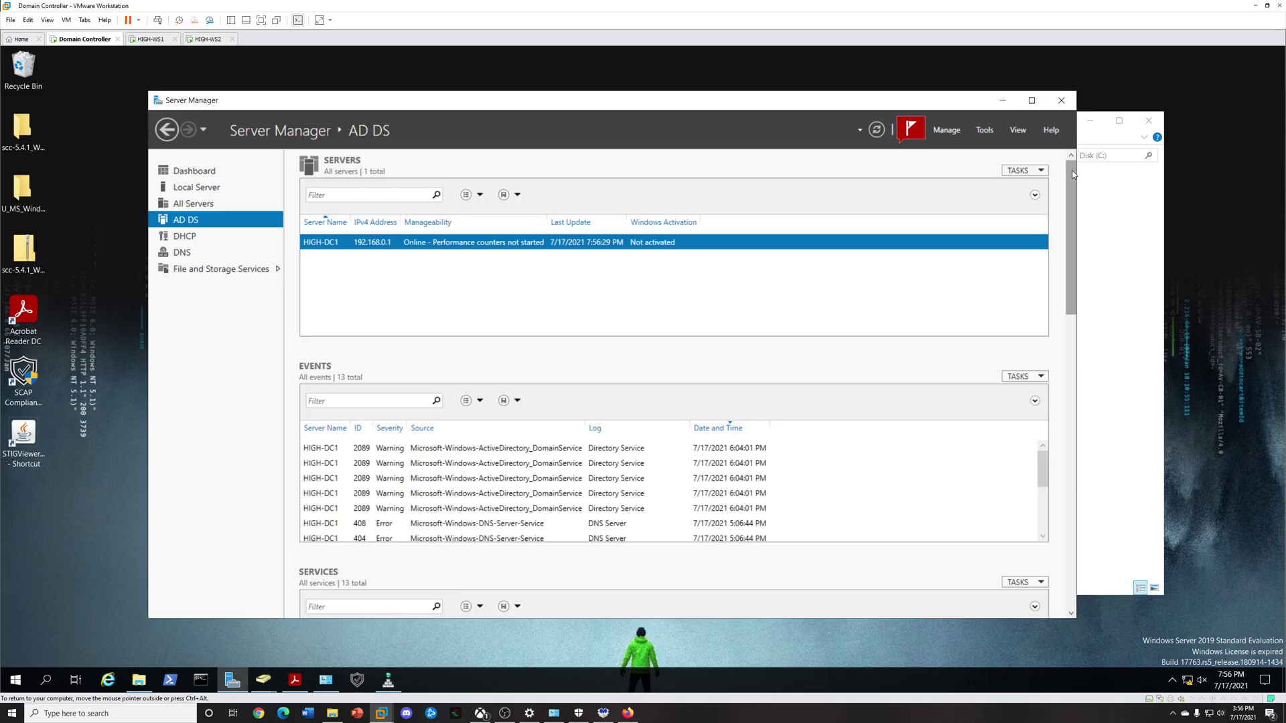
# Launch SCAP Compliance Checker with admin rights, then open the scc-5.4.1_Windows_bundle\SCC_5.4.1_Windows folder.
pyautogui.click(1007, 104)
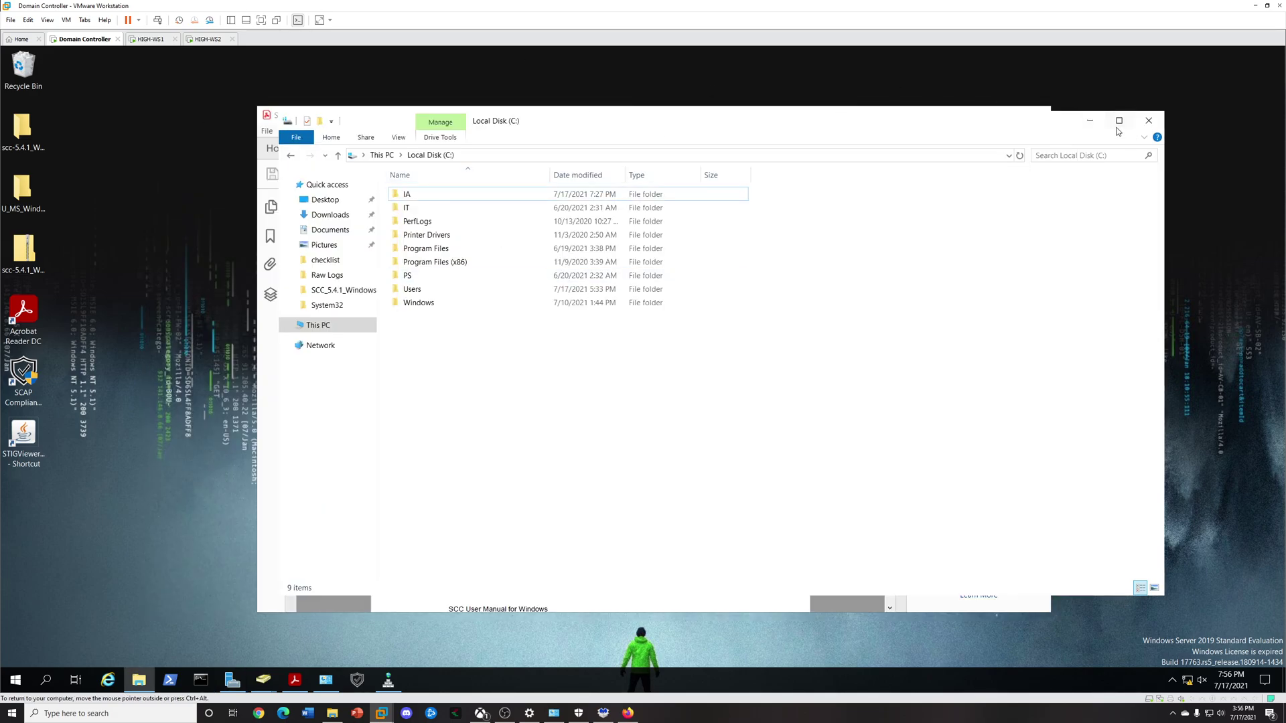
pyautogui.click(1090, 120)
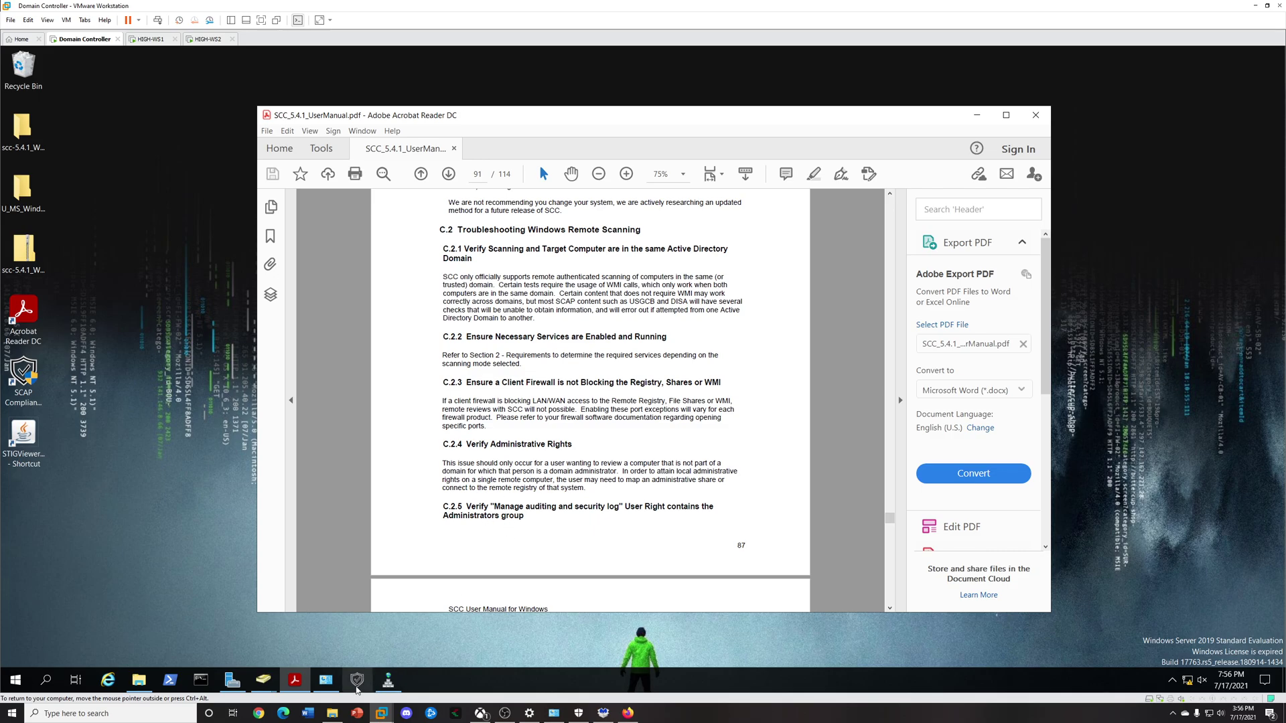
pyautogui.click(357, 680)
pyautogui.click(601, 445)
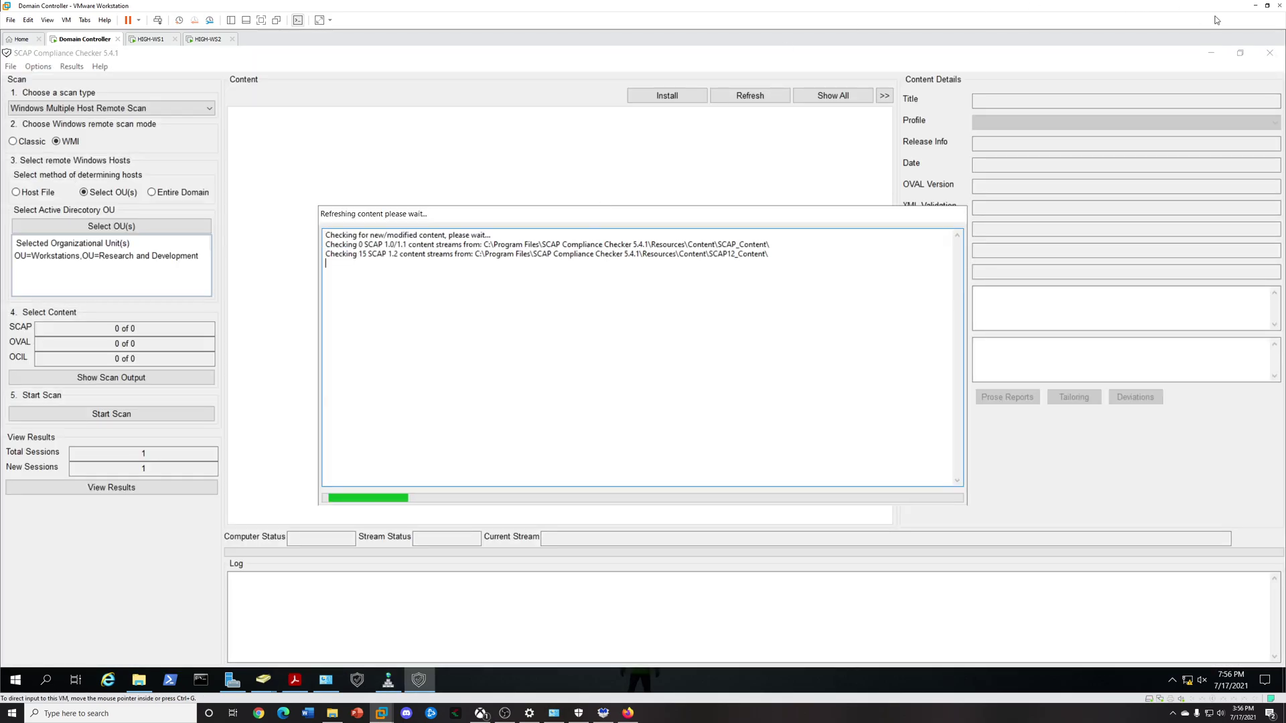
pyautogui.click(1211, 52)
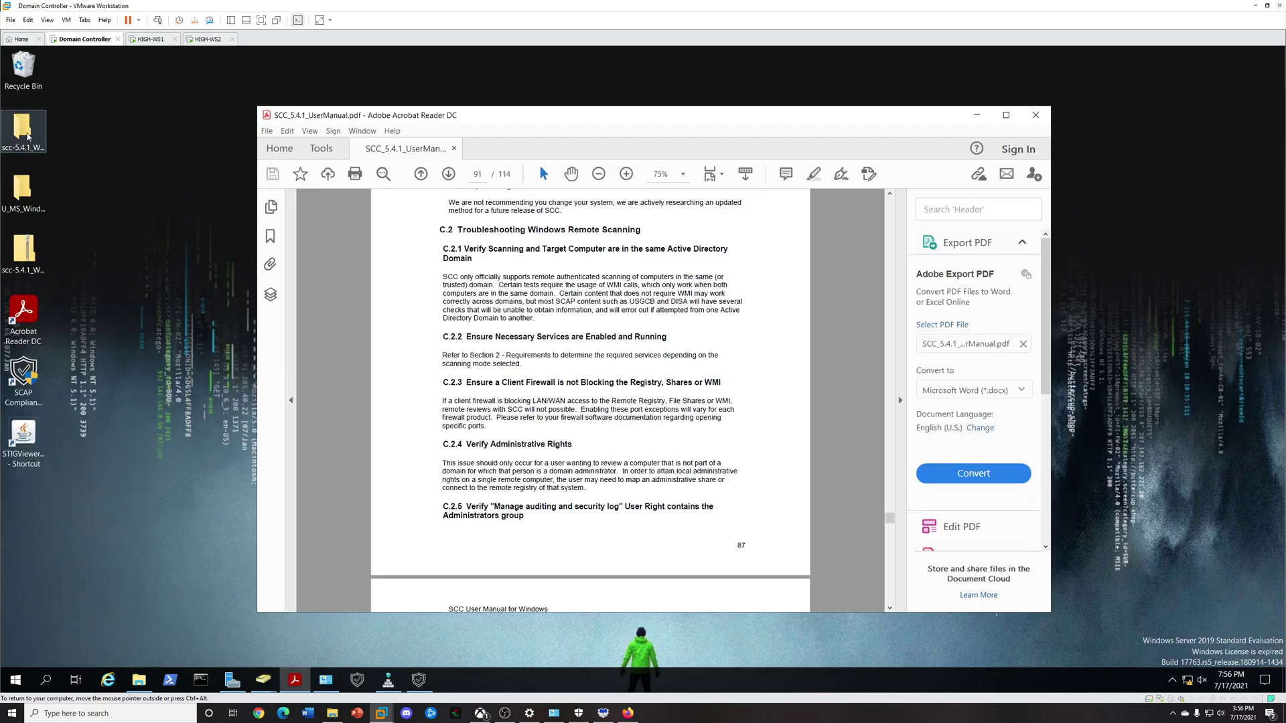
pyautogui.doubleClick(28, 136)
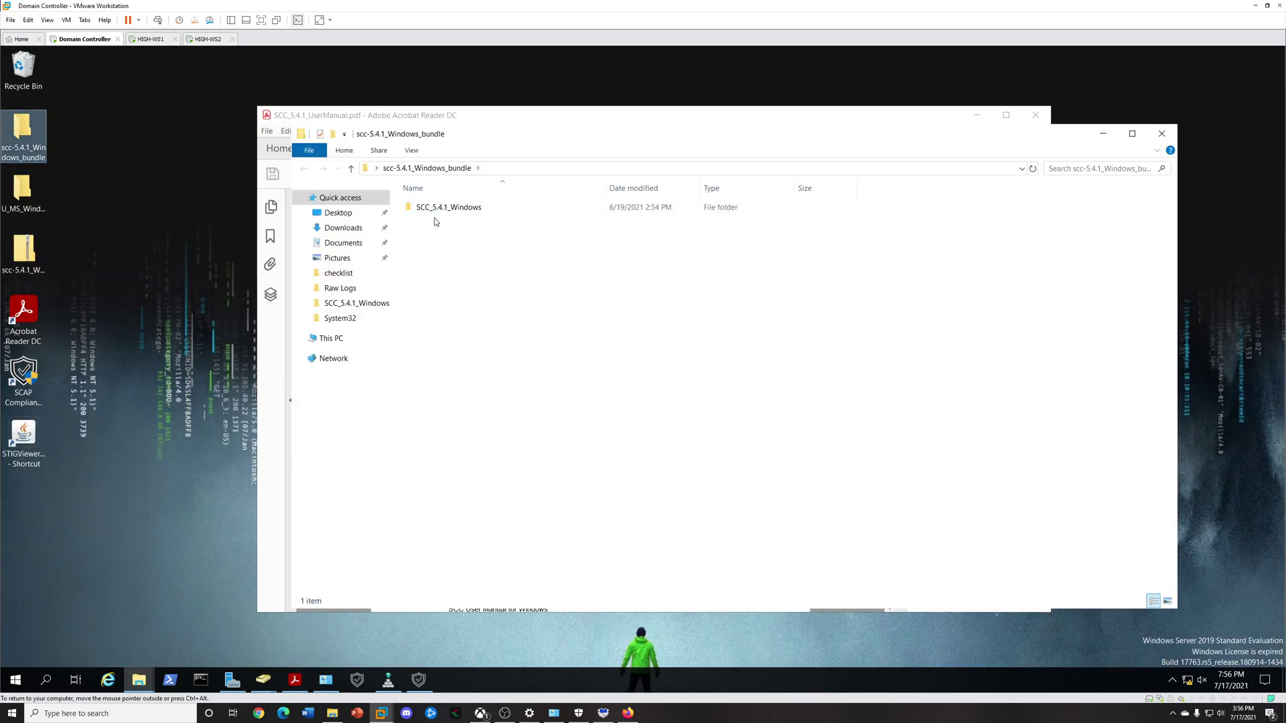
pyautogui.doubleClick(473, 213)
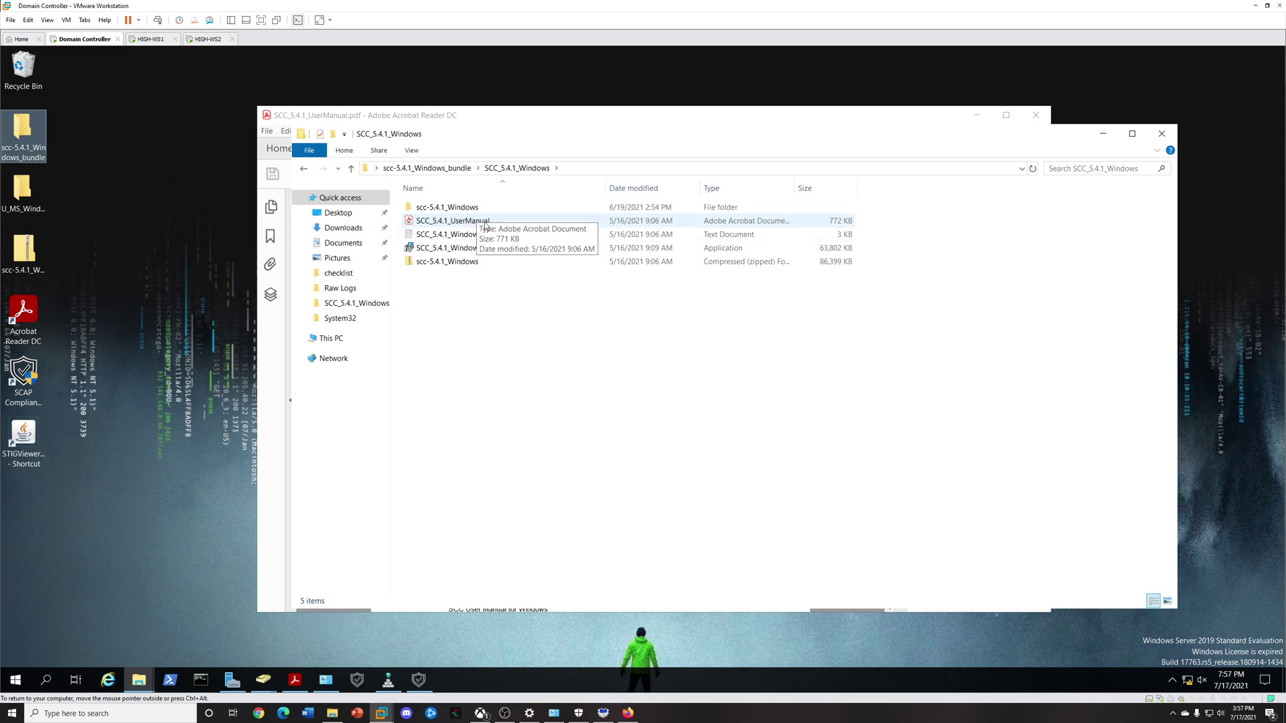
# Read the manual's C.2 Troubleshooting Windows Remote Scanning section, then minimize Acrobat and the folder.
pyautogui.click(295, 680)
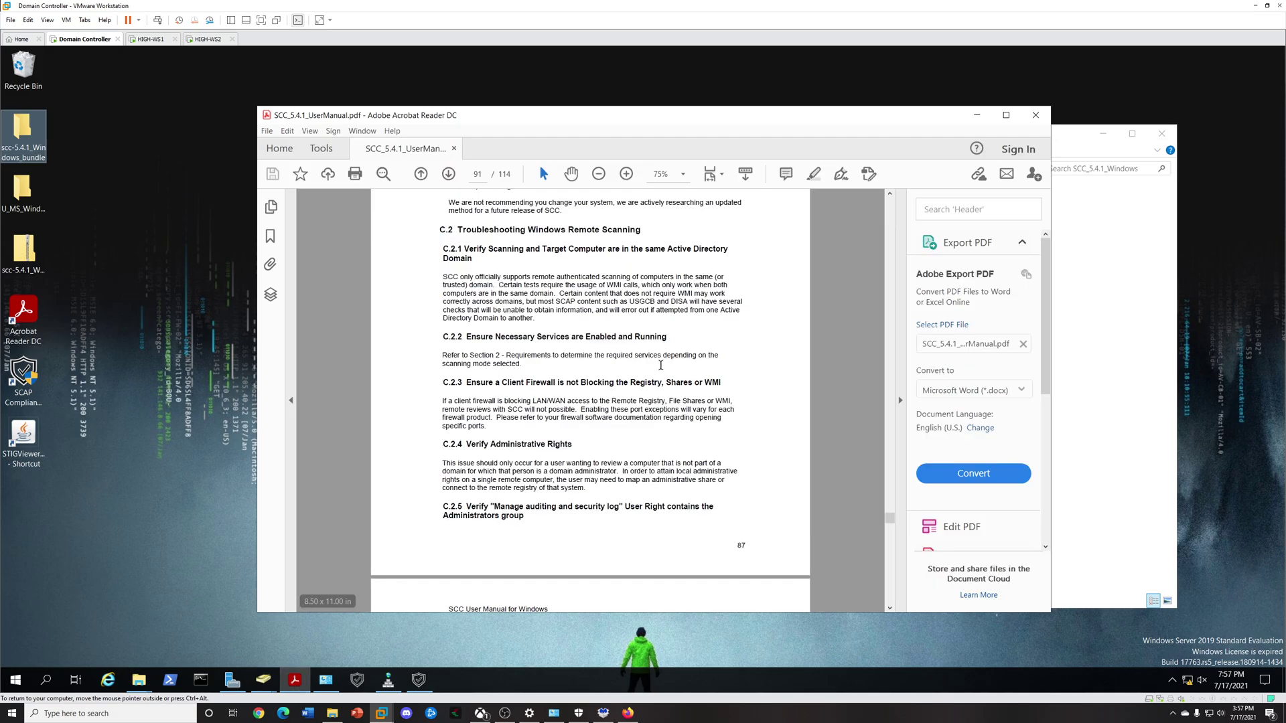
pyautogui.scroll(-2, 660, 365)
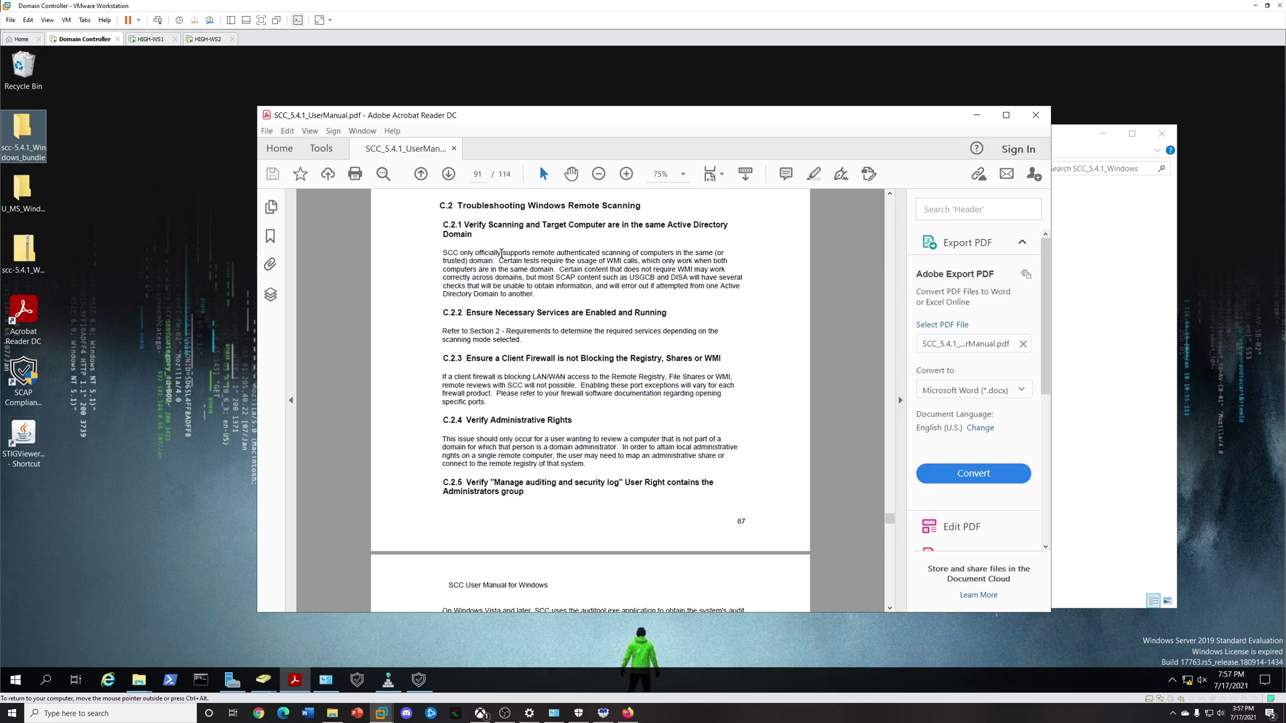
pyautogui.moveTo(440, 205); pyautogui.dragTo(472, 290)
pyautogui.scroll(-5, 720, 478)
pyautogui.scroll(-4, 656, 432)
pyautogui.scroll(10, 535, 301)
pyautogui.scroll(2, 583, 349)
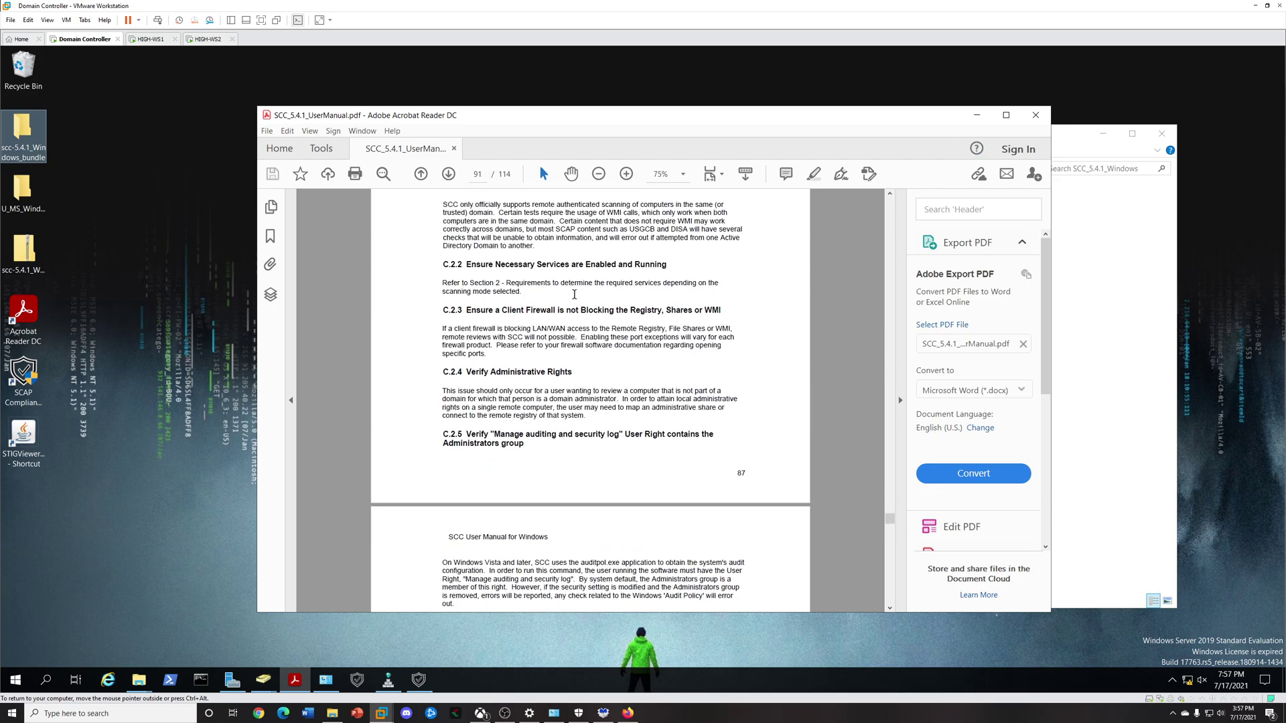
pyautogui.click(977, 114)
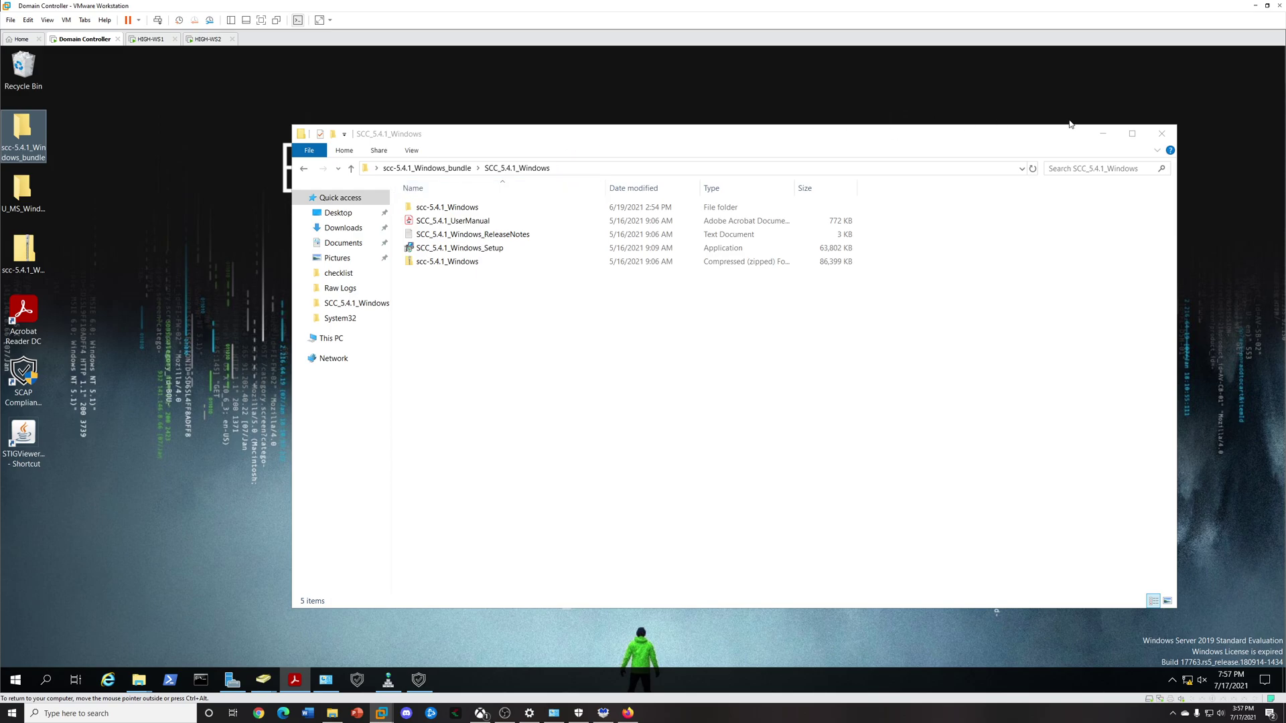
pyautogui.click(1104, 133)
pyautogui.click(419, 680)
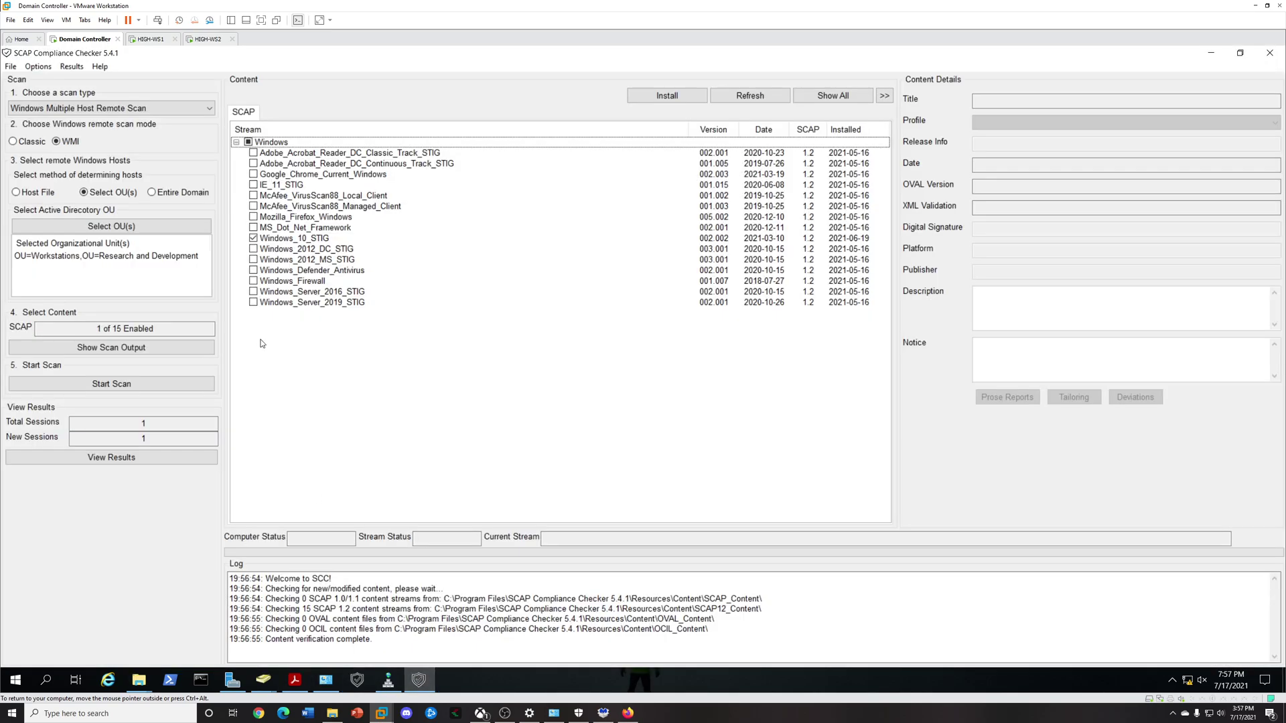
pyautogui.click(79, 111)
pyautogui.click(40, 118)
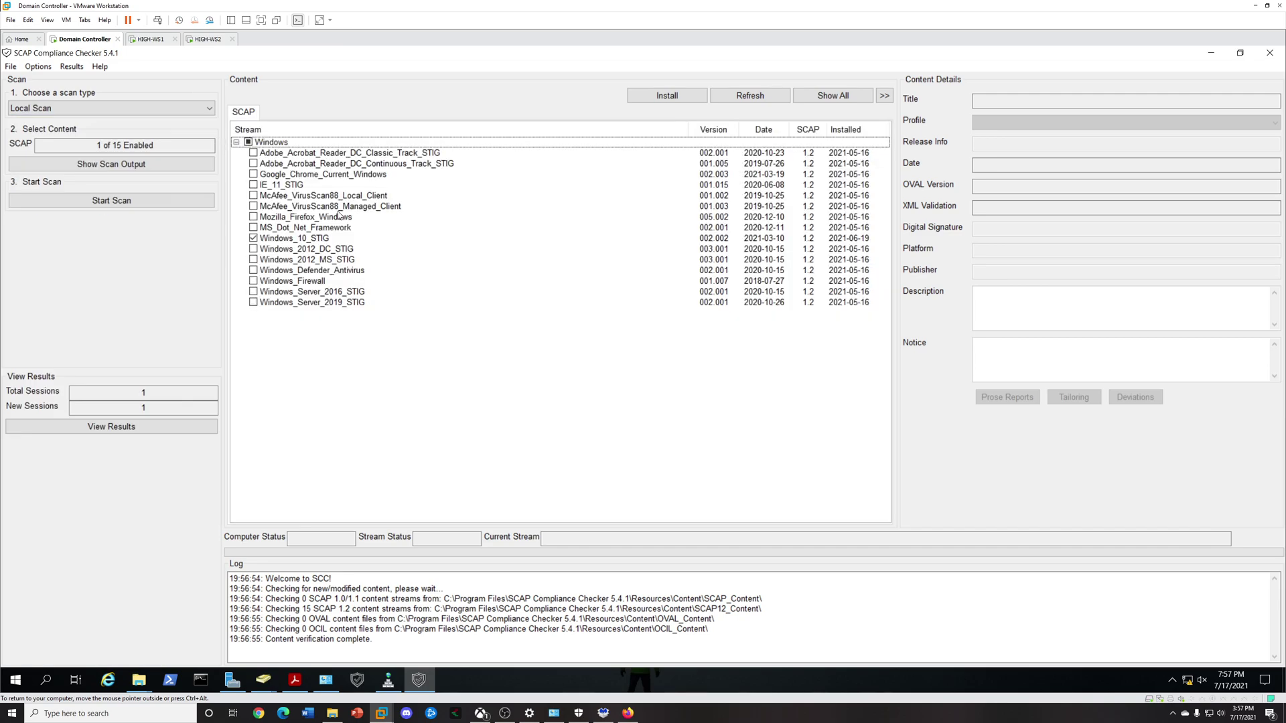
pyautogui.click(89, 109)
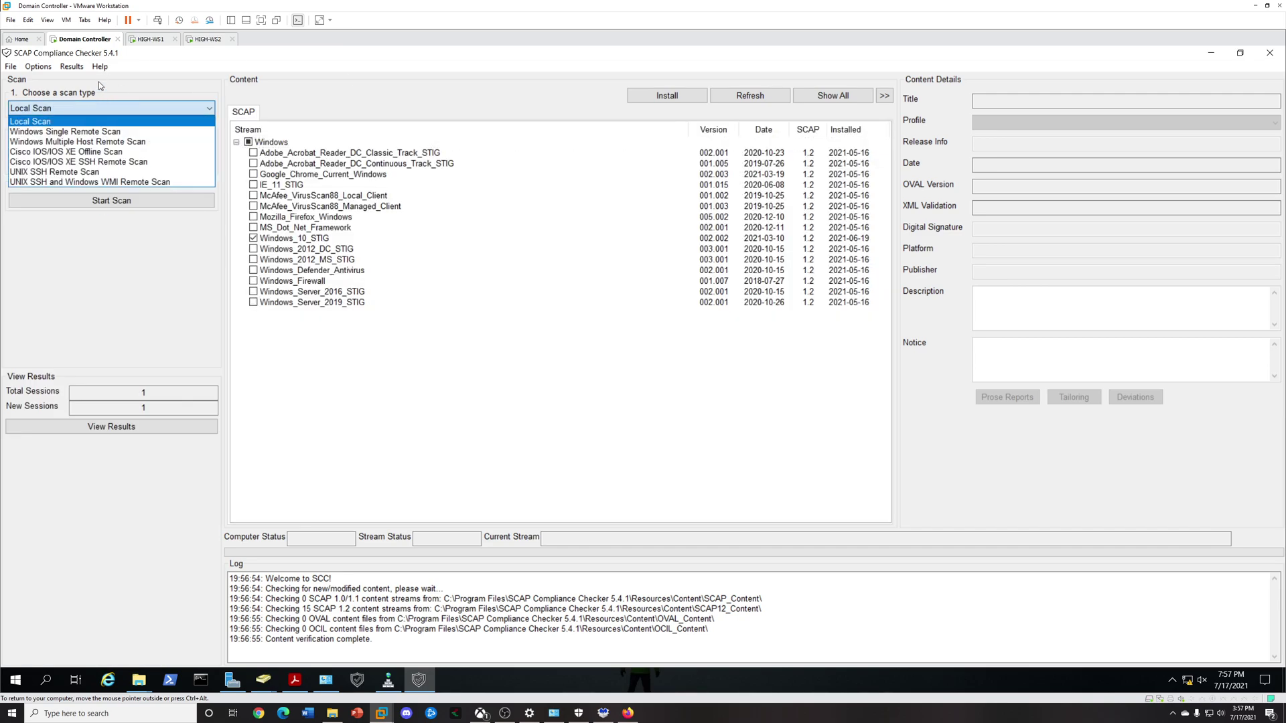
pyautogui.click(99, 84)
pyautogui.click(106, 108)
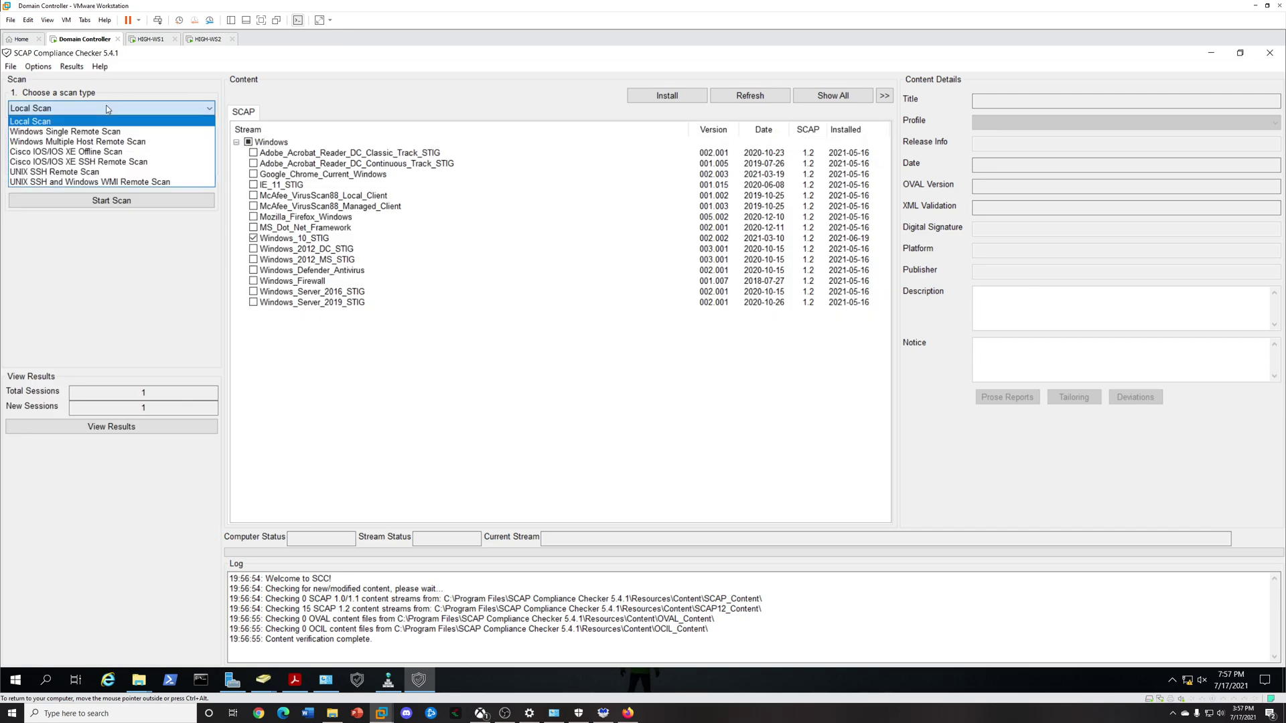
pyautogui.click(112, 142)
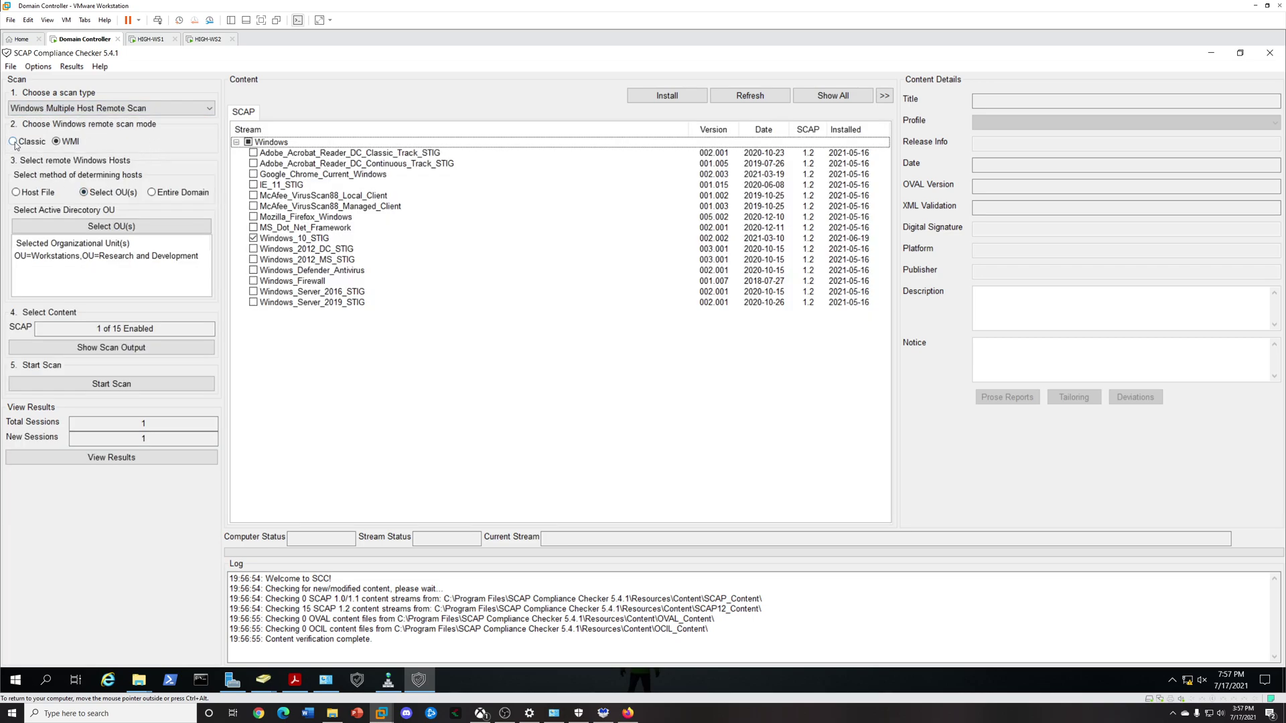
pyautogui.click(12, 141)
pyautogui.click(62, 143)
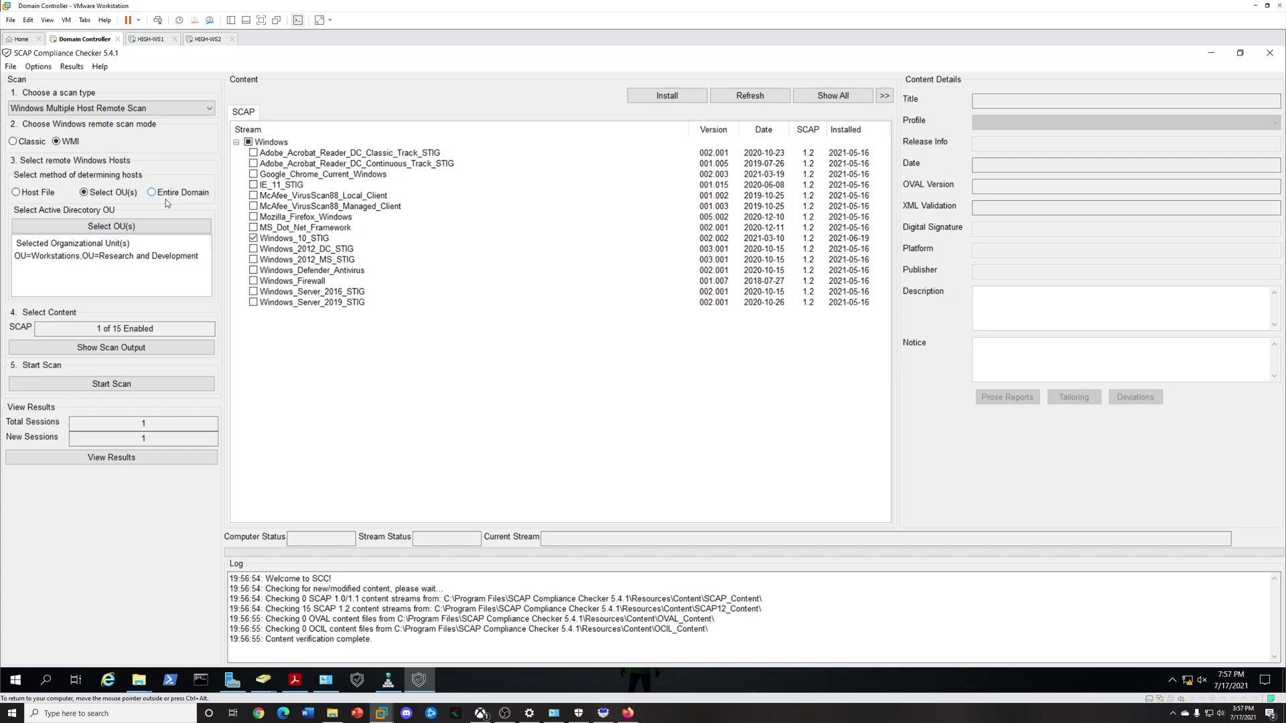
pyautogui.click(32, 194)
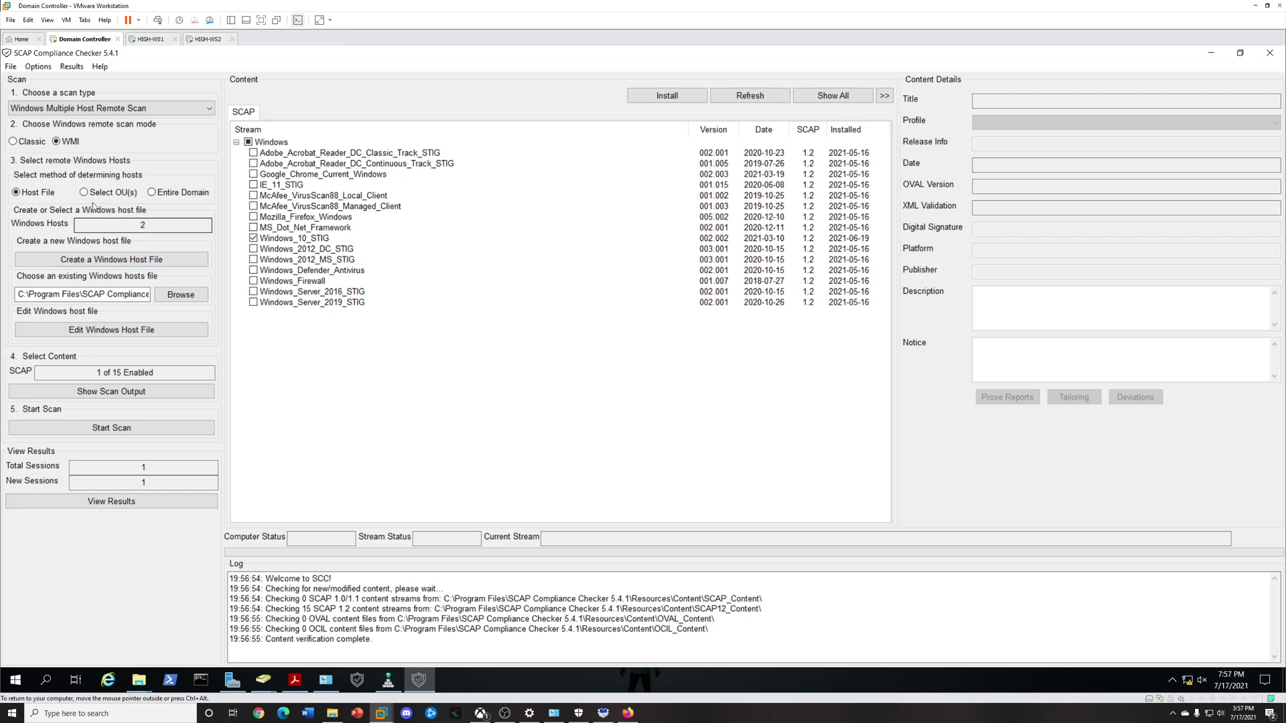
pyautogui.click(95, 194)
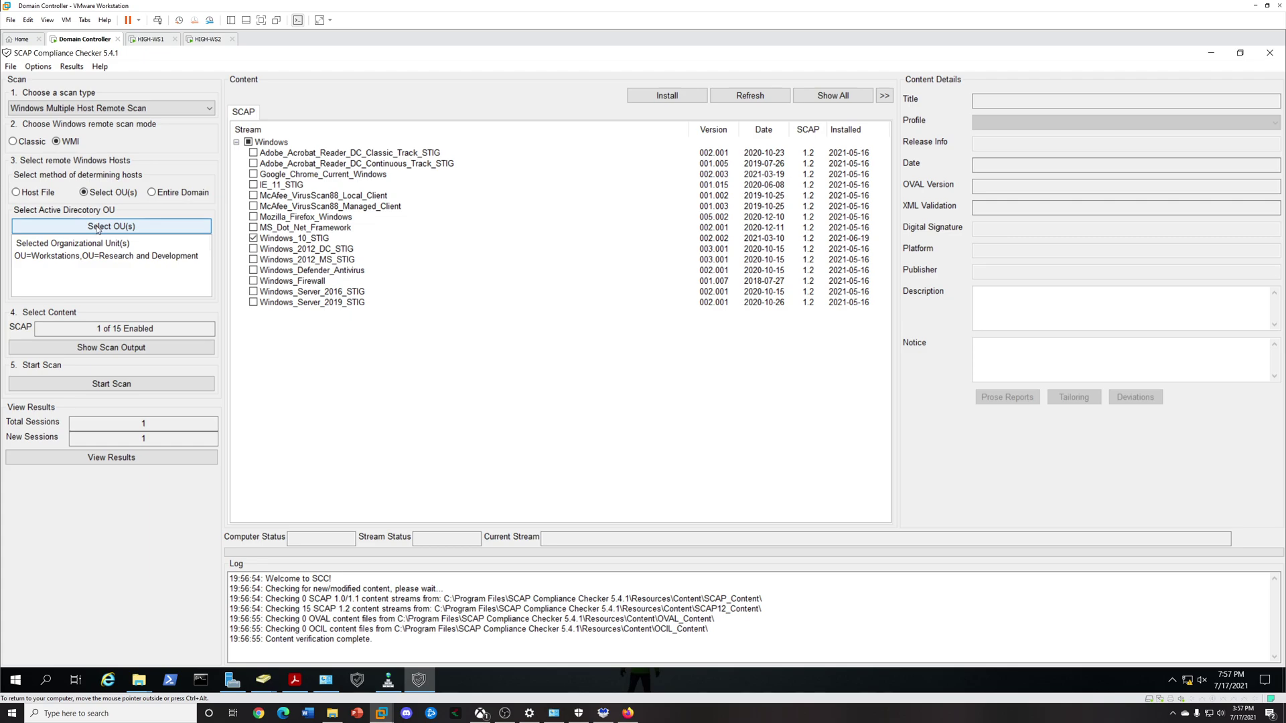
pyautogui.click(98, 228)
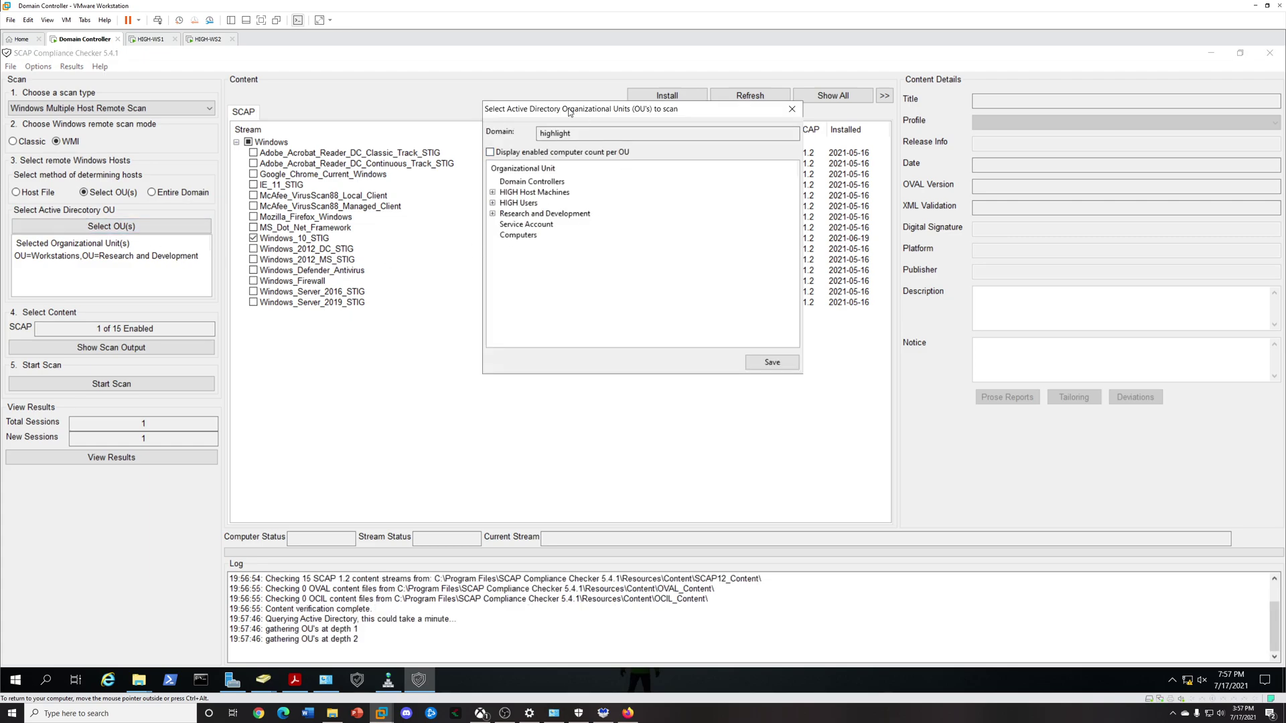
pyautogui.click(493, 214)
pyautogui.click(566, 217)
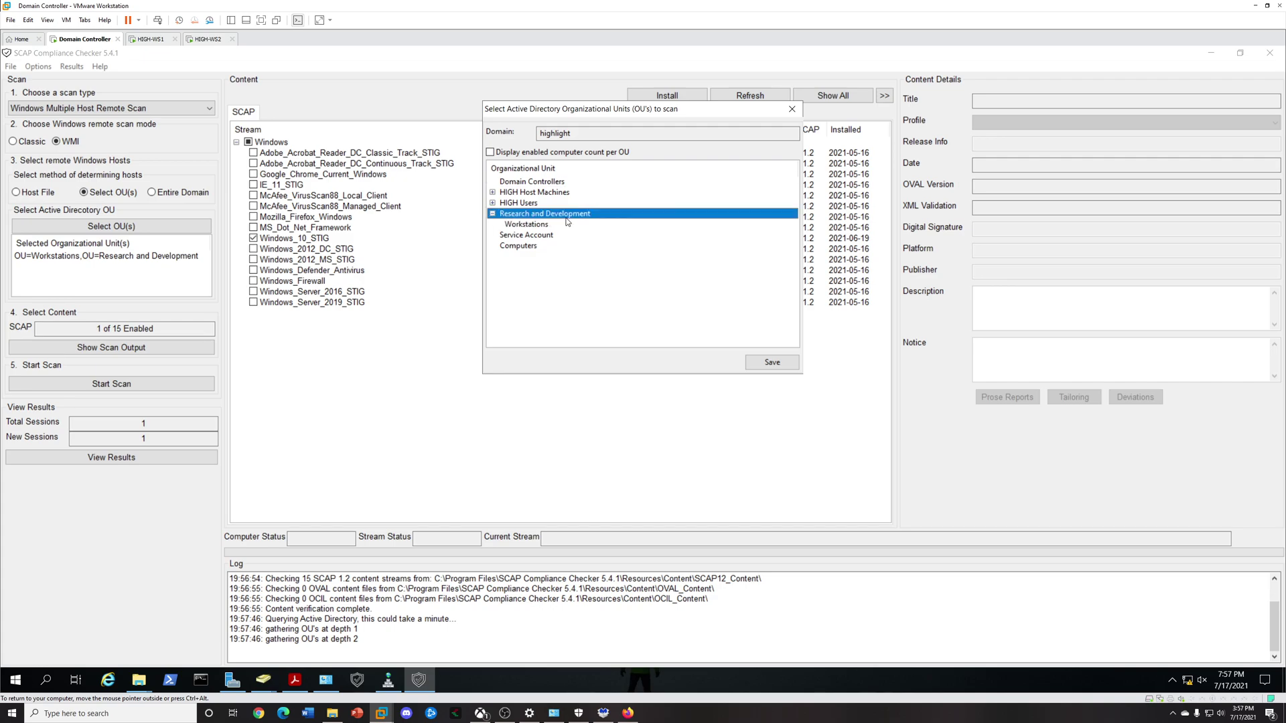
pyautogui.click(779, 365)
pyautogui.click(139, 232)
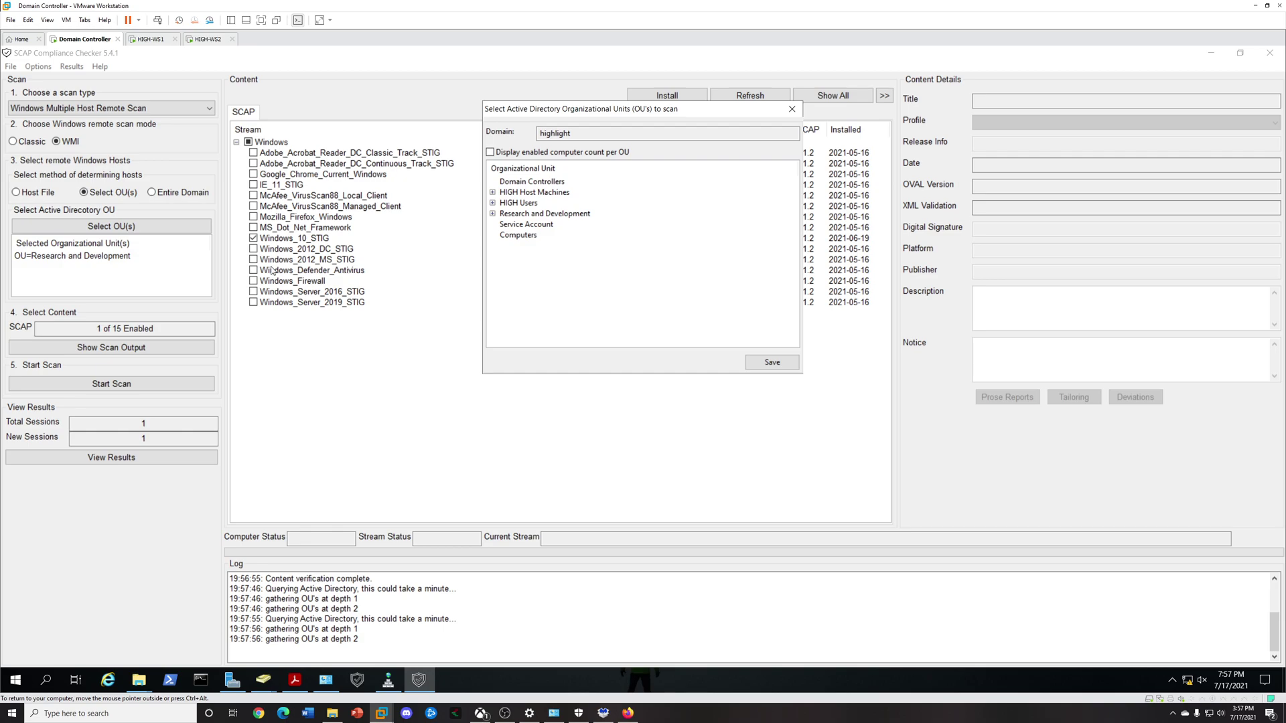
pyautogui.doubleClick(494, 215)
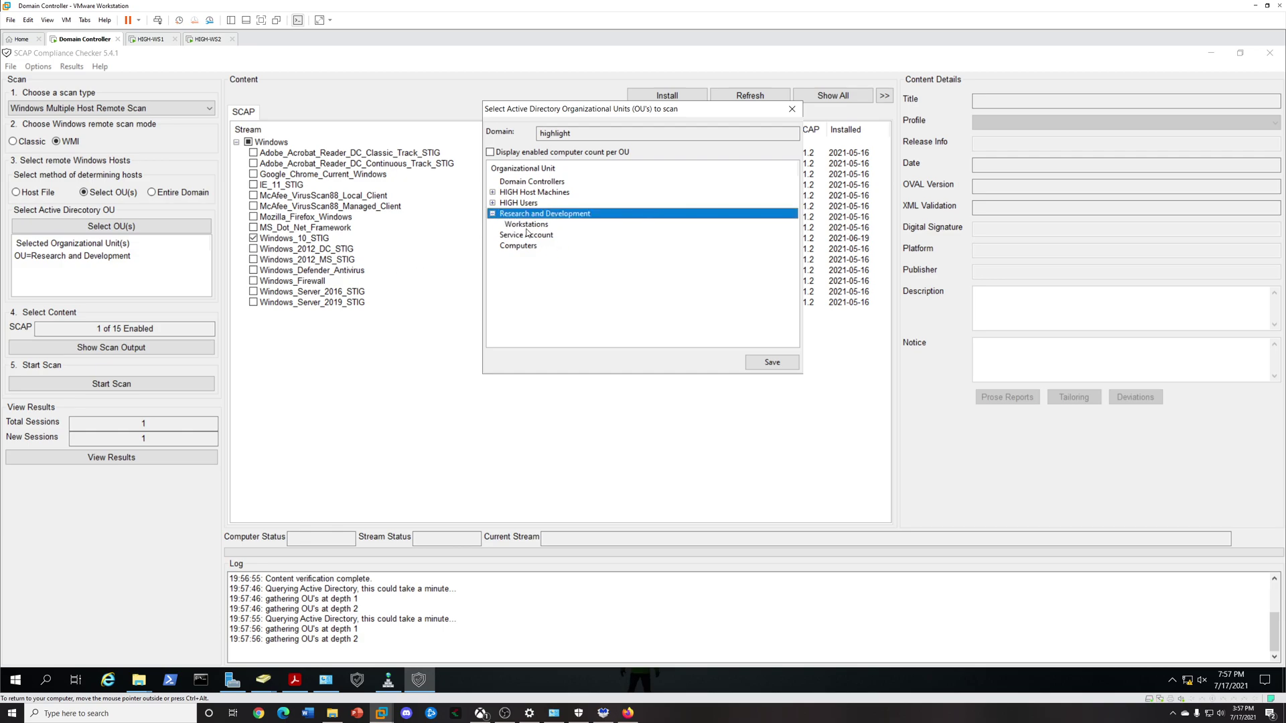
pyautogui.click(529, 226)
pyautogui.click(772, 362)
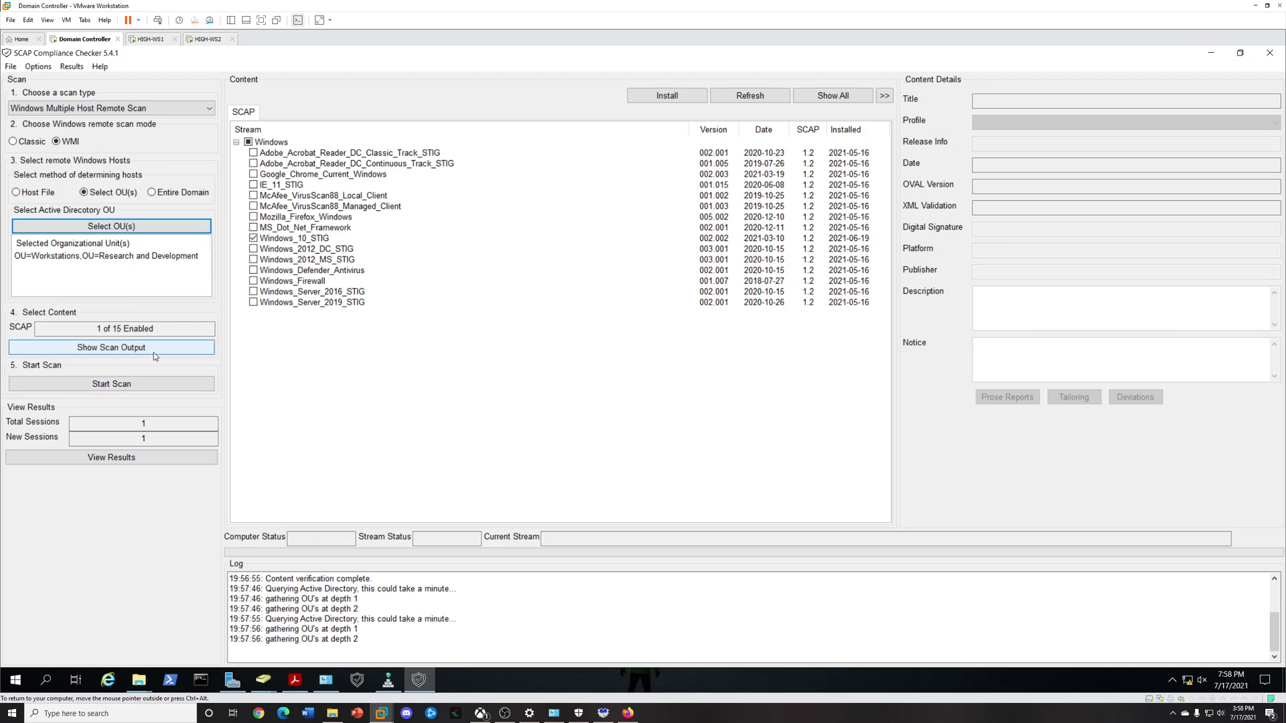
# Enable Windows_Defender_Antivirus and Windows_Firewall content, giving Windows_Firewall the MAC-1_Public profile.
pyautogui.click(310, 239)
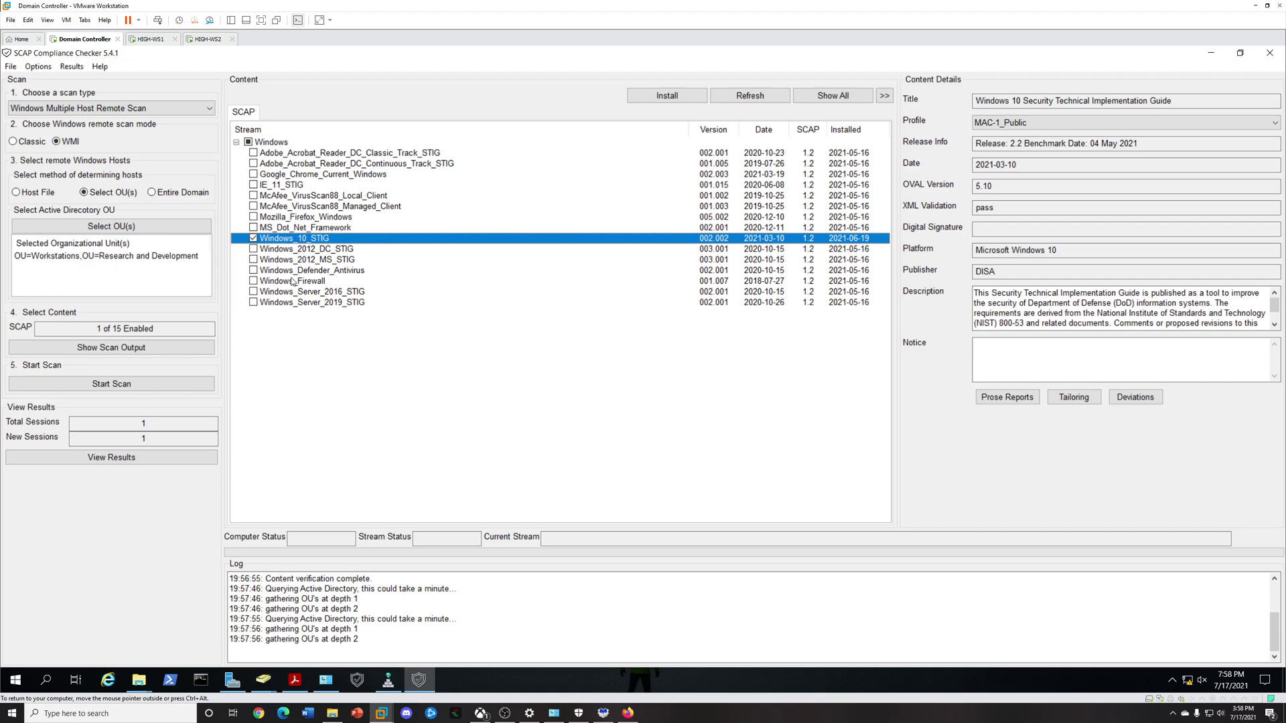
pyautogui.click(257, 273)
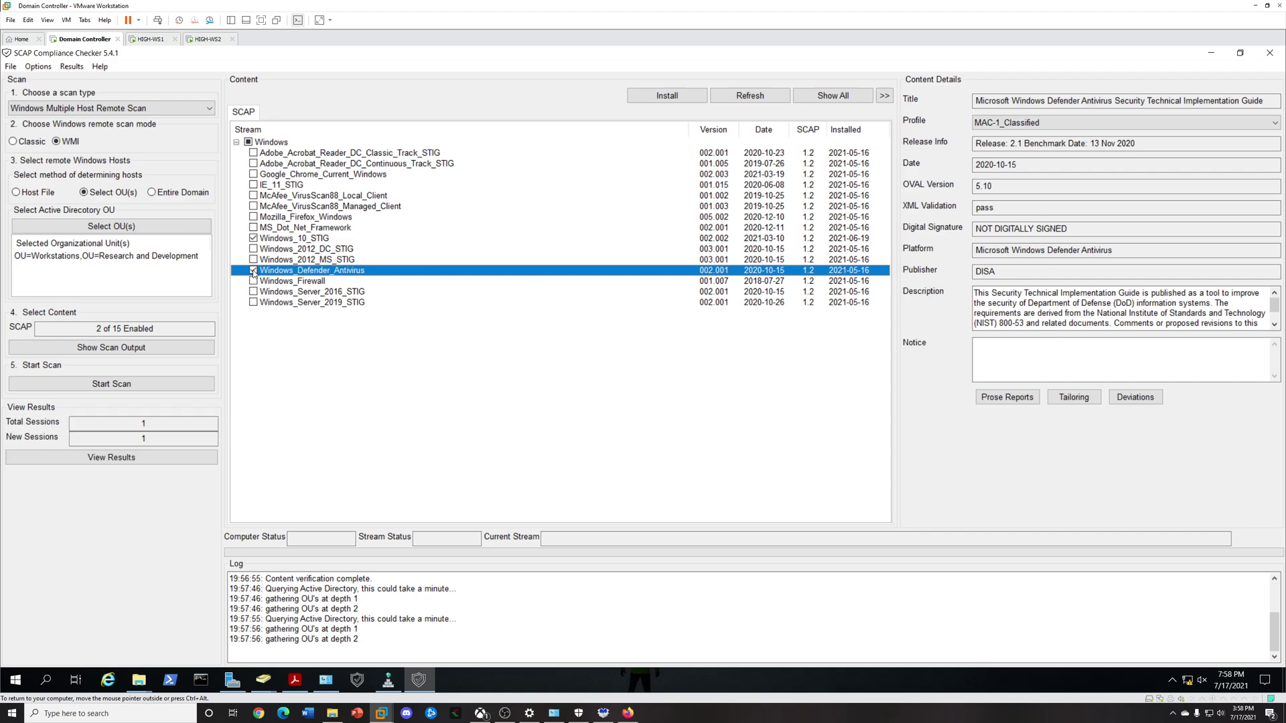
pyautogui.click(254, 281)
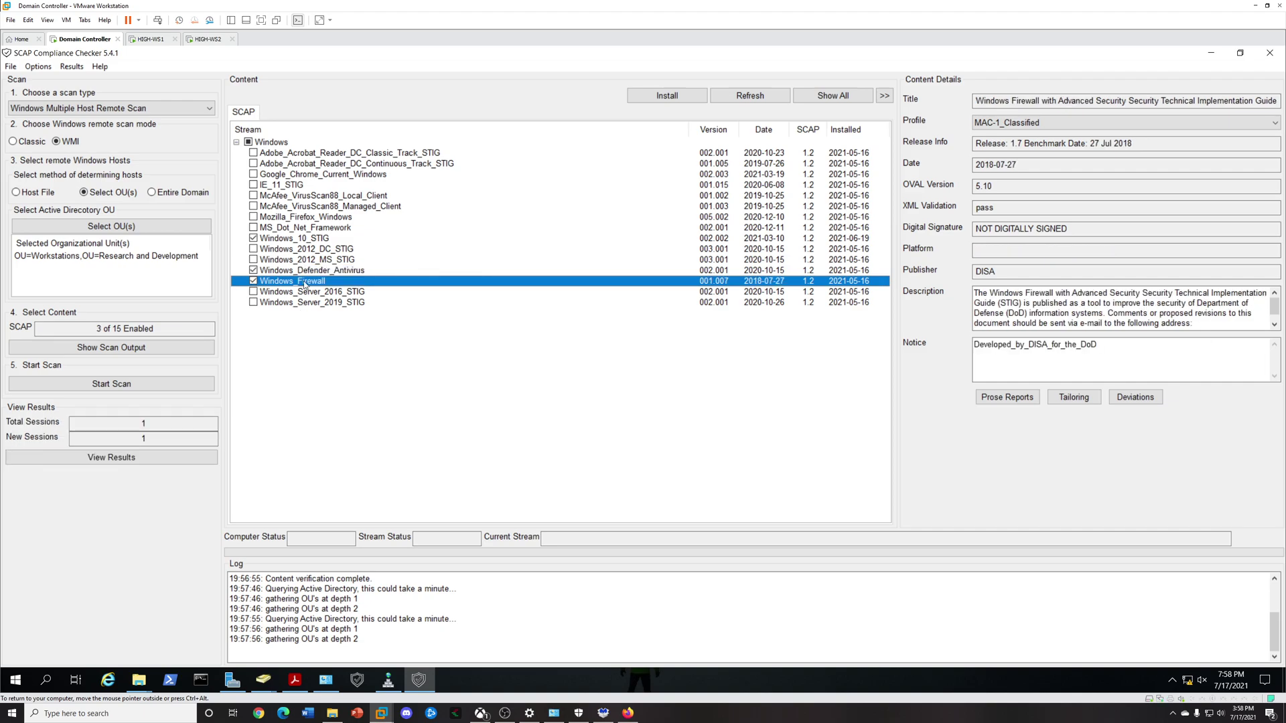
pyautogui.click(1008, 123)
pyautogui.click(1008, 156)
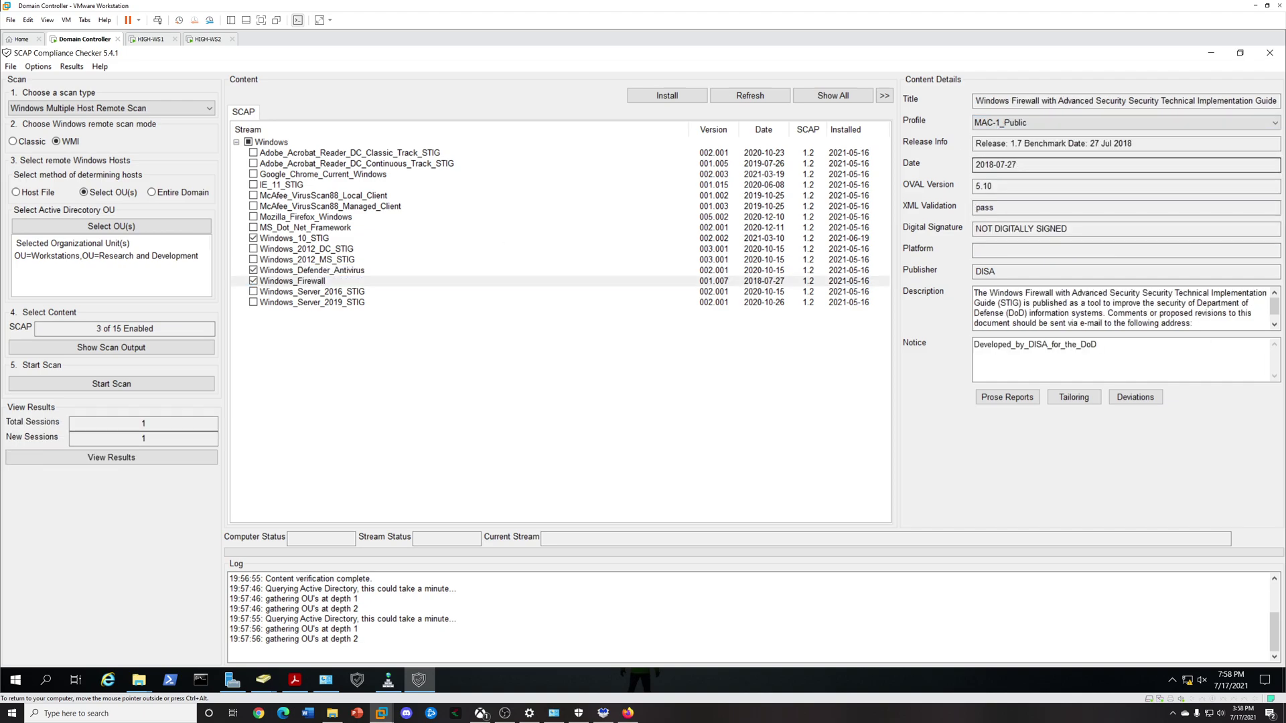
pyautogui.click(328, 376)
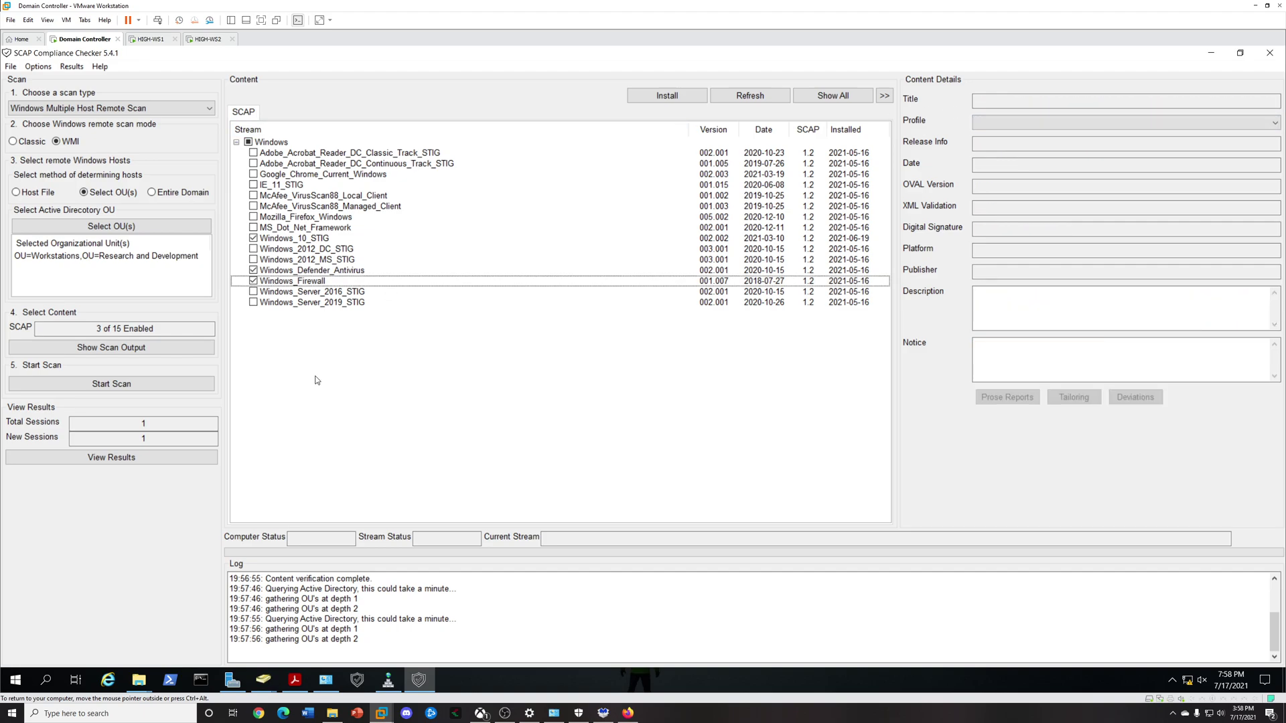
pyautogui.click(39, 67)
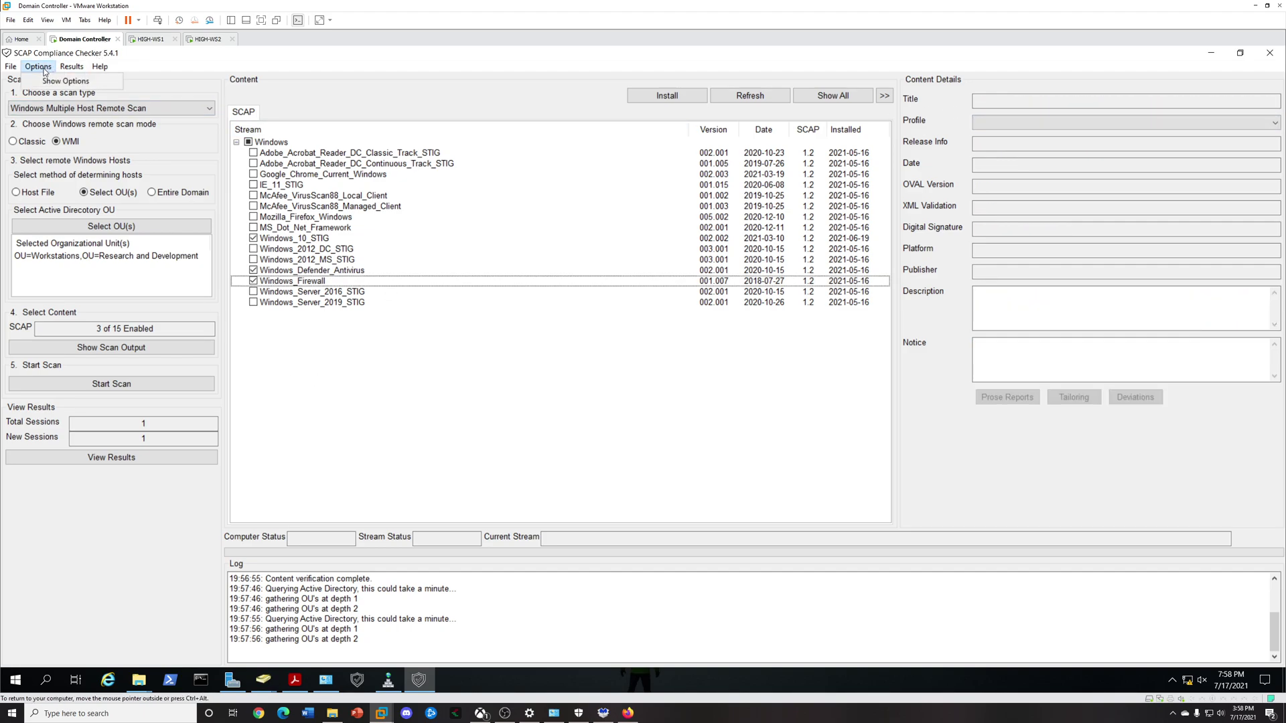
pyautogui.click(52, 81)
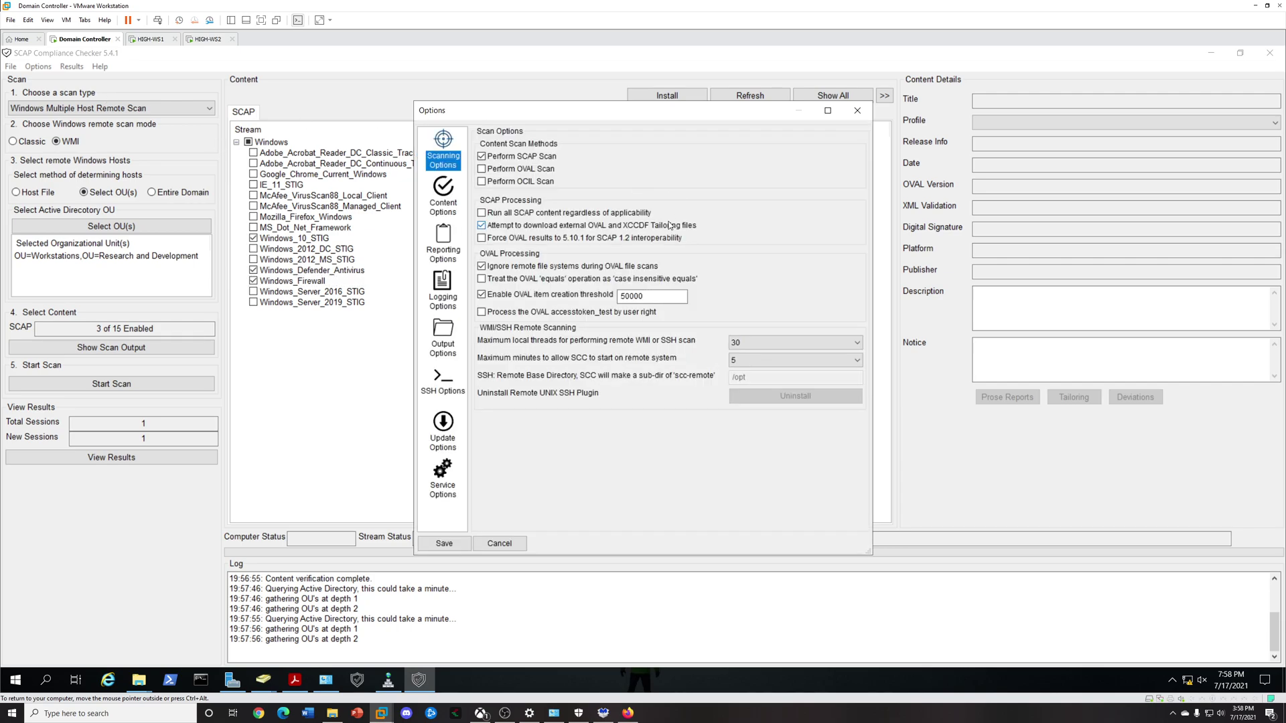
pyautogui.click(442, 294)
pyautogui.click(448, 249)
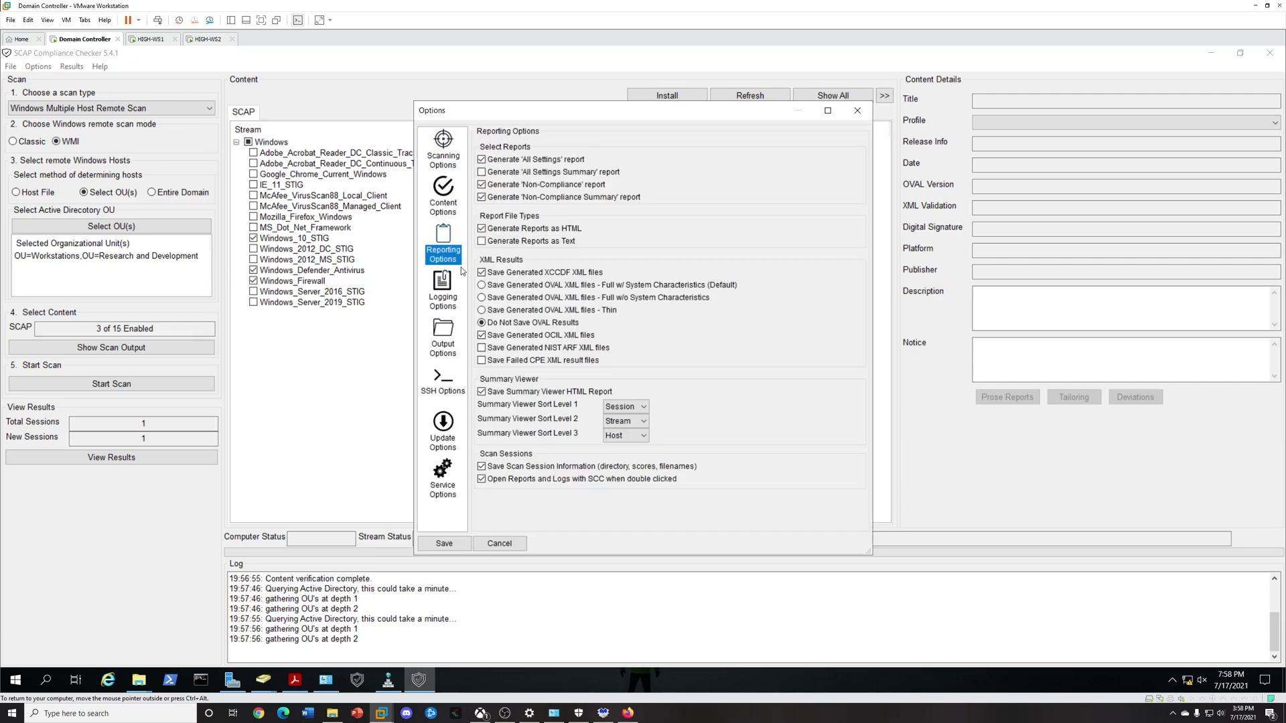
pyautogui.click(445, 345)
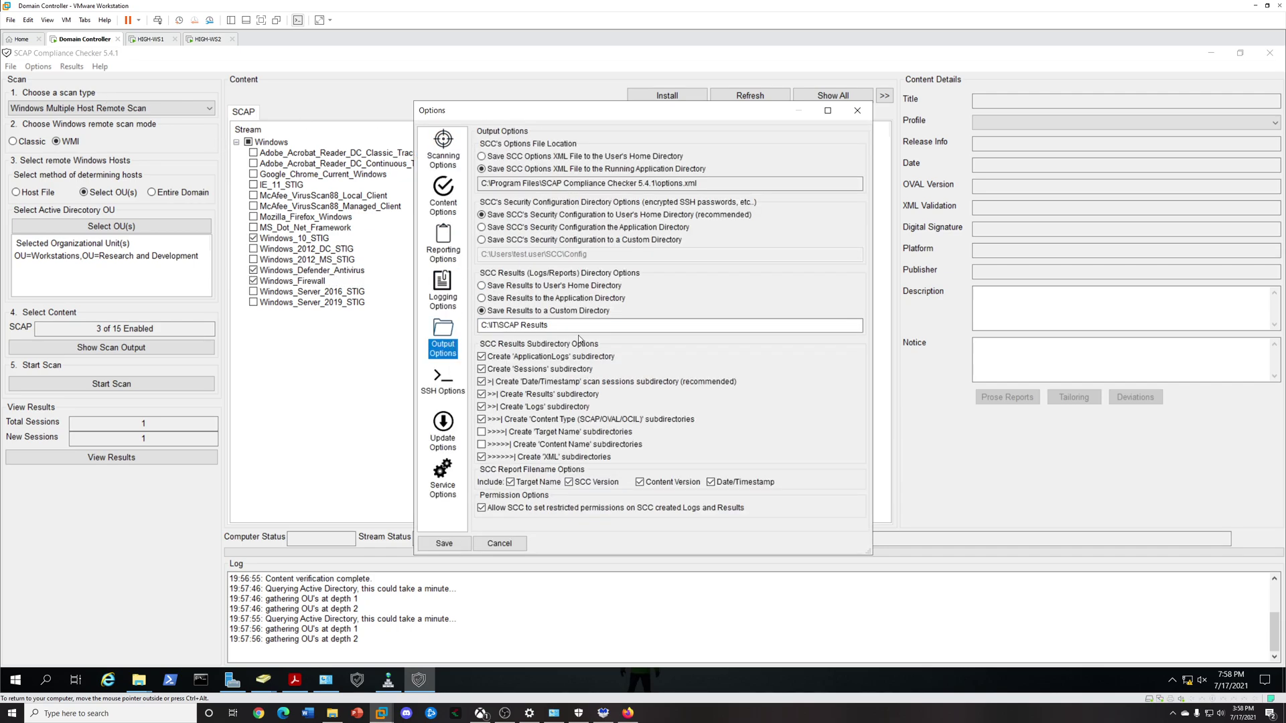
pyautogui.moveTo(548, 325); pyautogui.dragTo(488, 321)
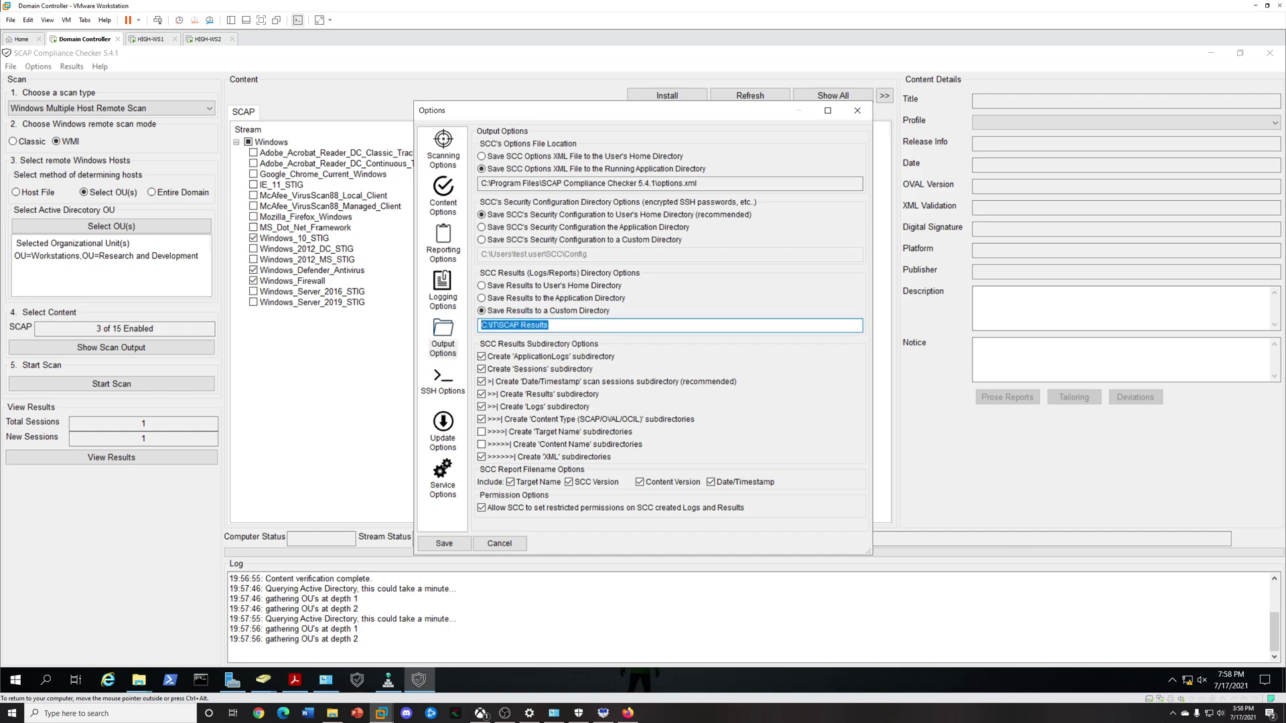
pyautogui.click(549, 325)
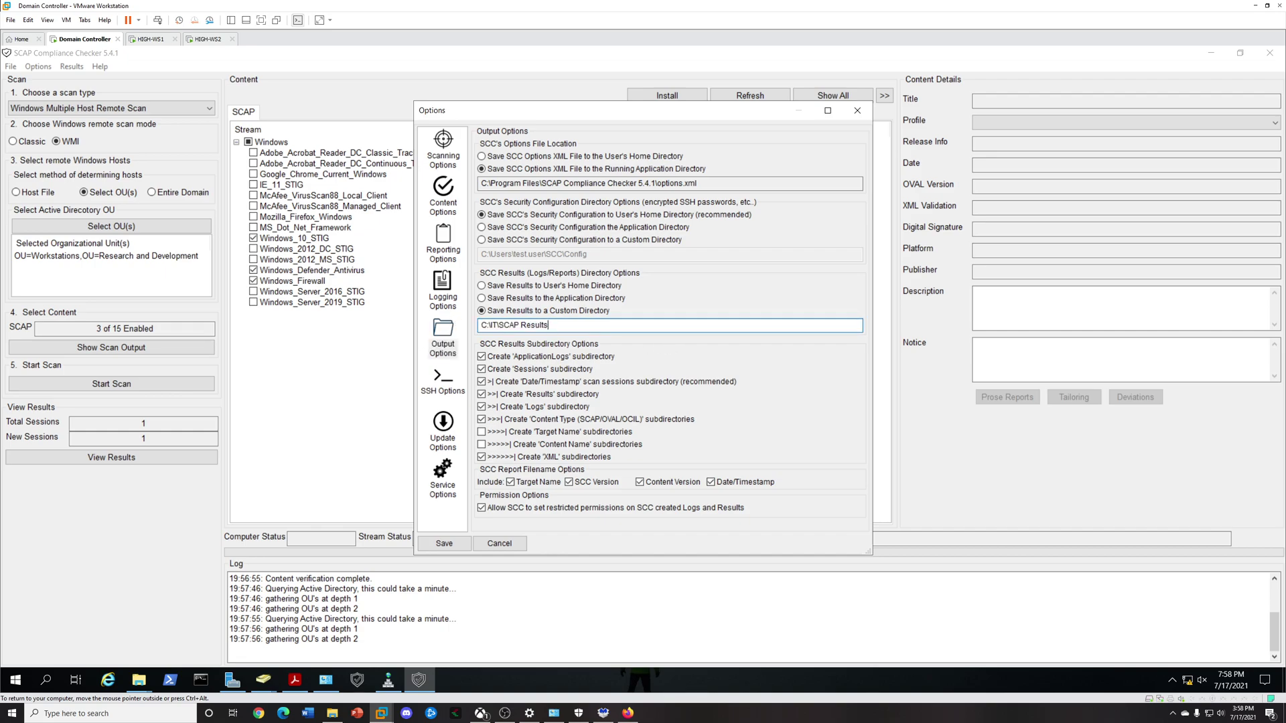
pyautogui.click(445, 157)
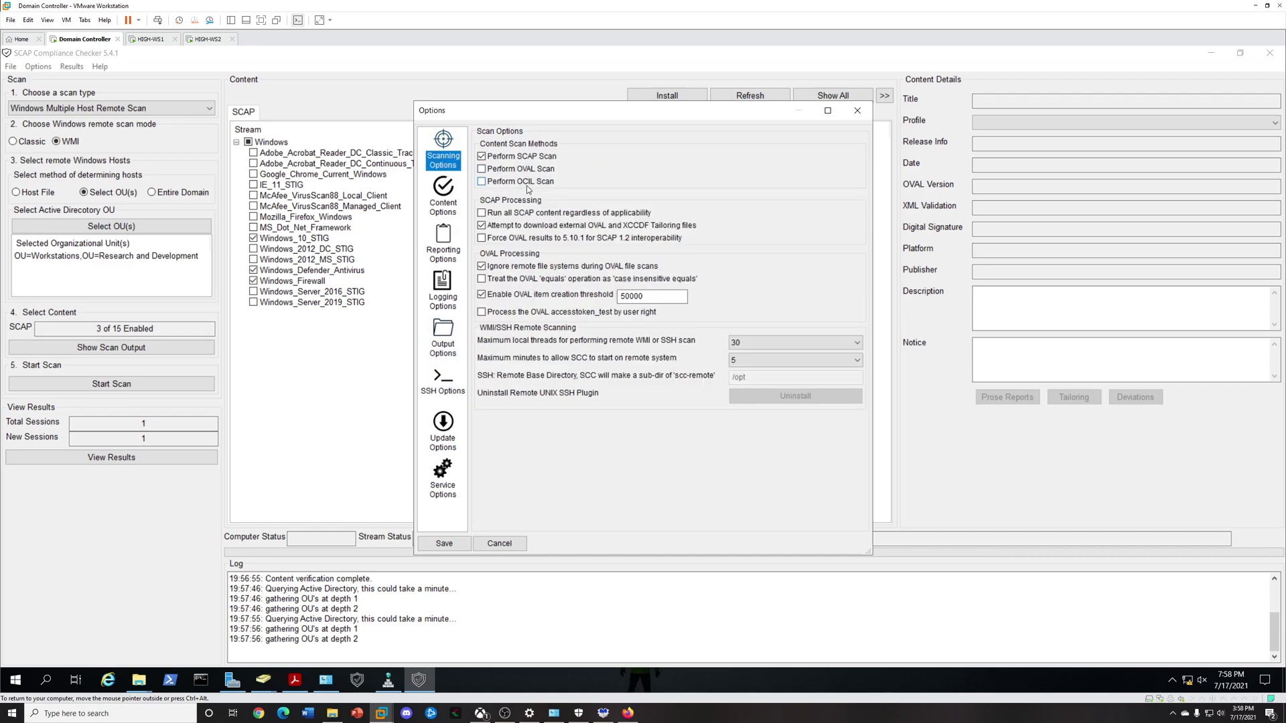
pyautogui.click(455, 200)
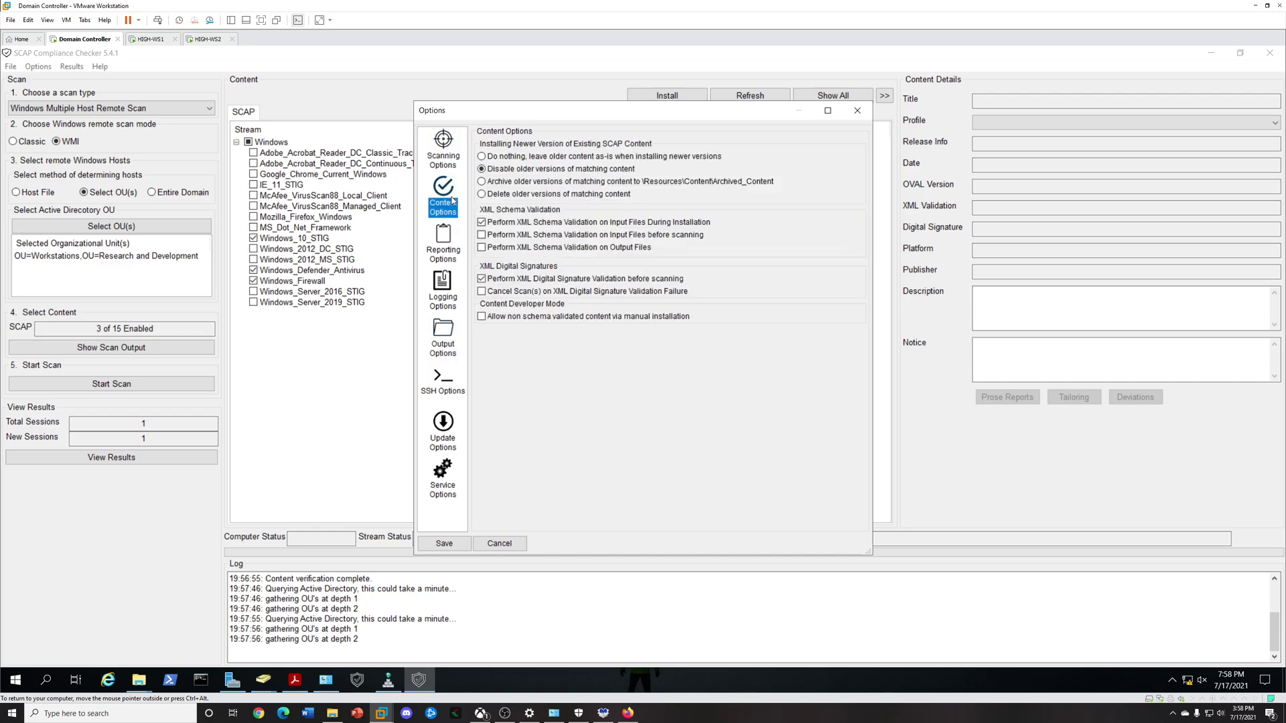
pyautogui.click(445, 241)
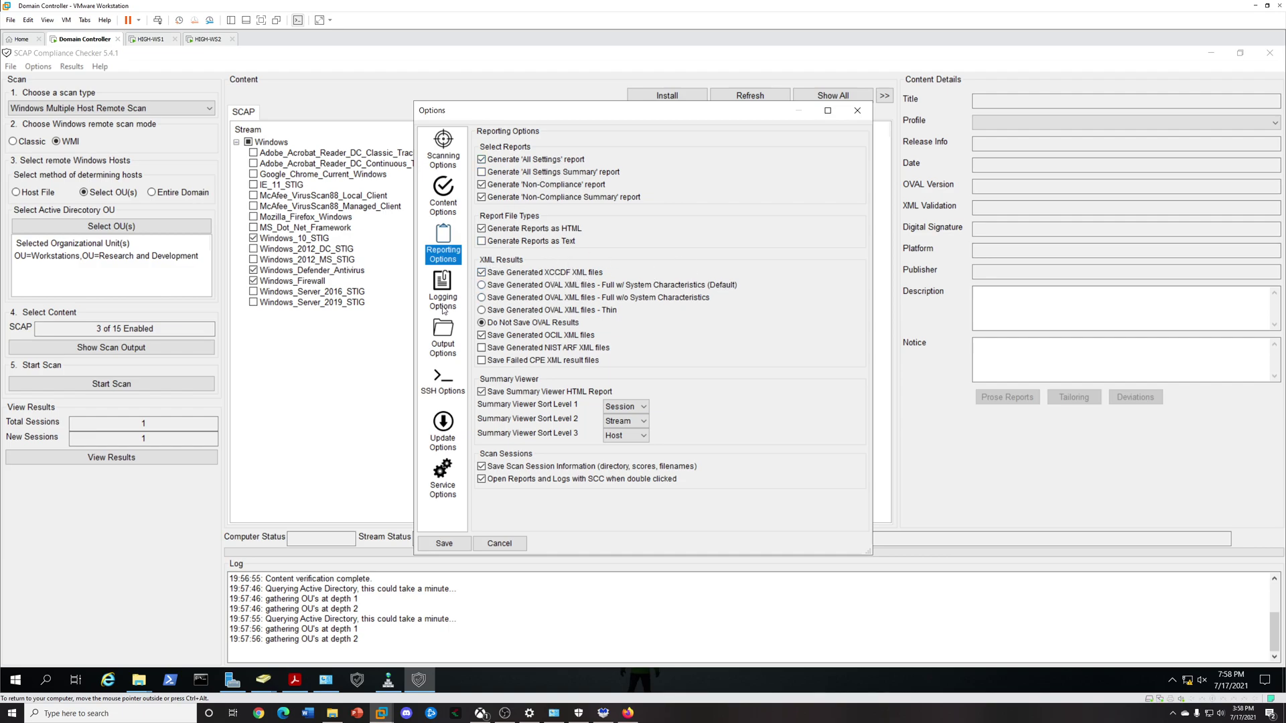
pyautogui.click(442, 543)
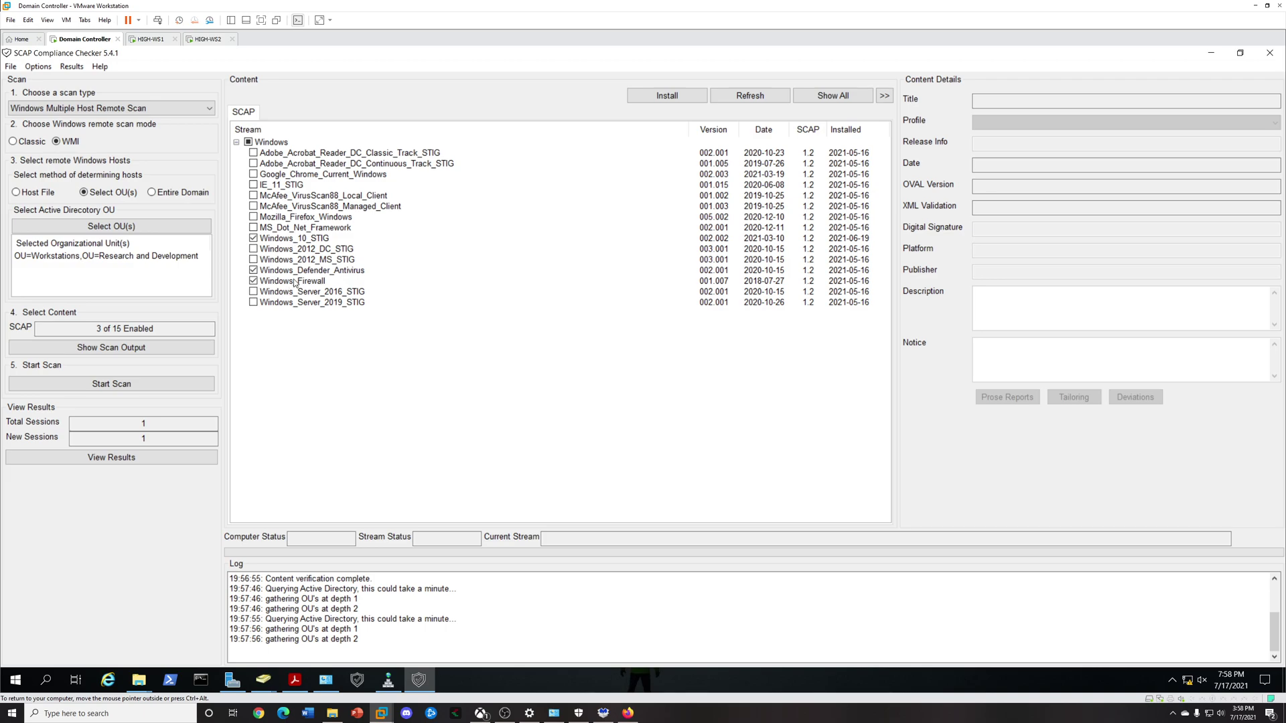
# Start the remote scan of HIGH-WS1 and HIGH-WS2 and widen the OS column in the status list.
pyautogui.click(179, 387)
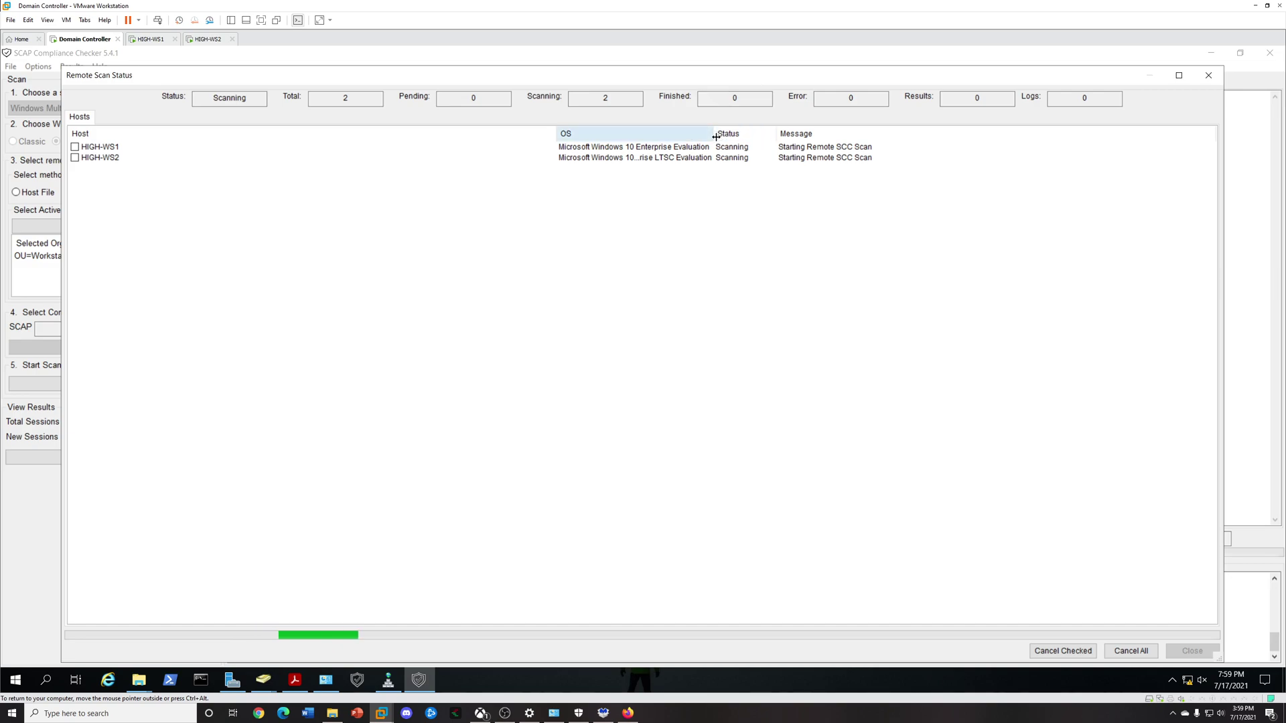
pyautogui.moveTo(713, 132); pyautogui.dragTo(728, 187)
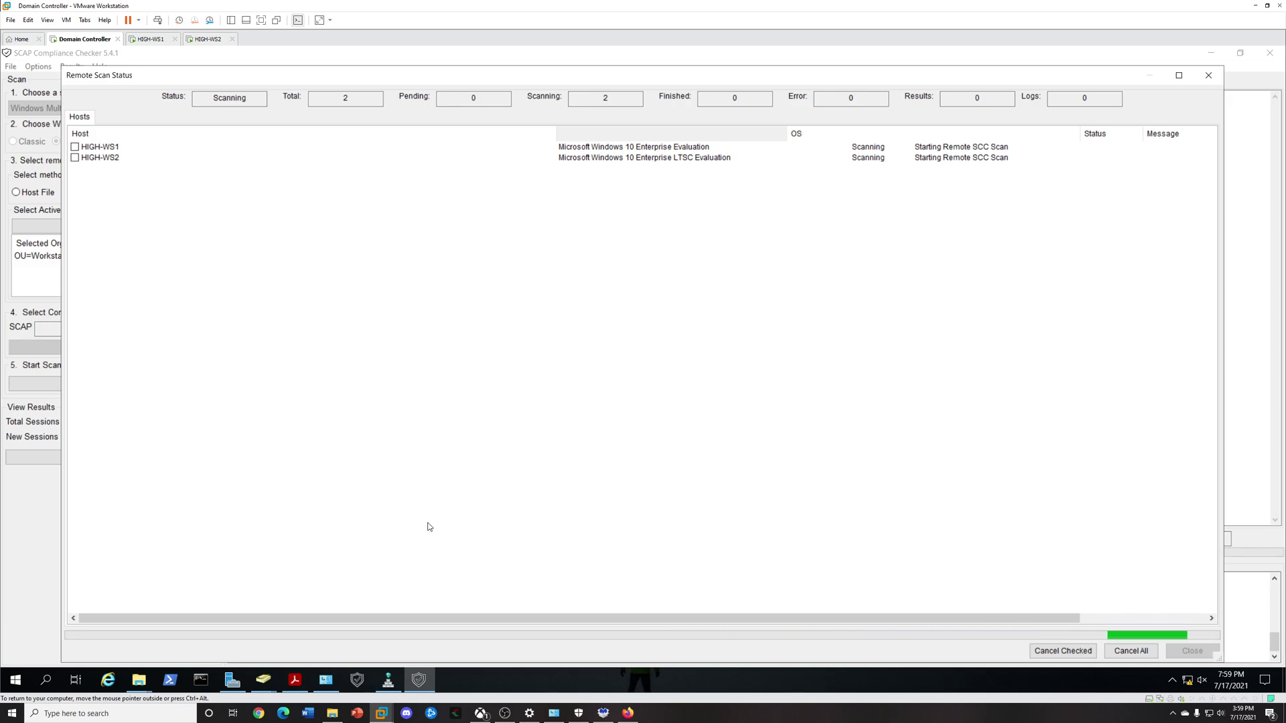
# From the Local Disk (C:) Explorer window, go to Desktop and run the STIGViewer-2.14 shortcut.
pyautogui.click(146, 682)
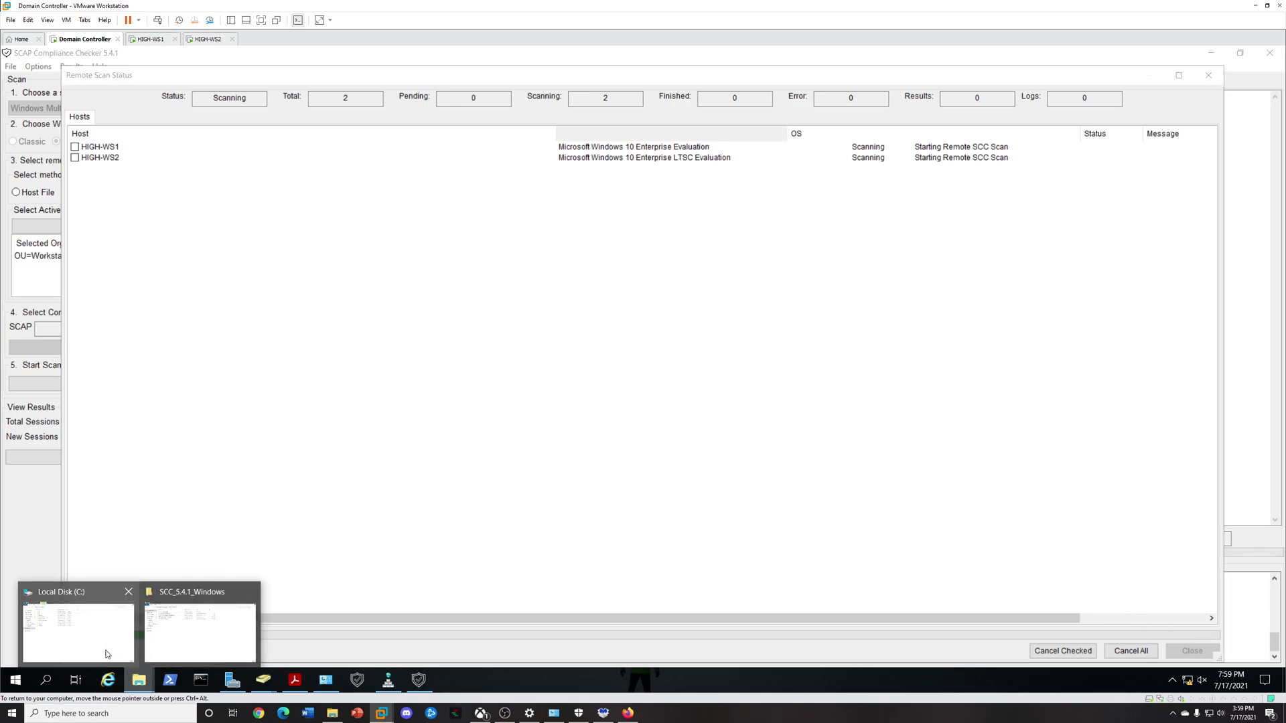
pyautogui.click(988, 241)
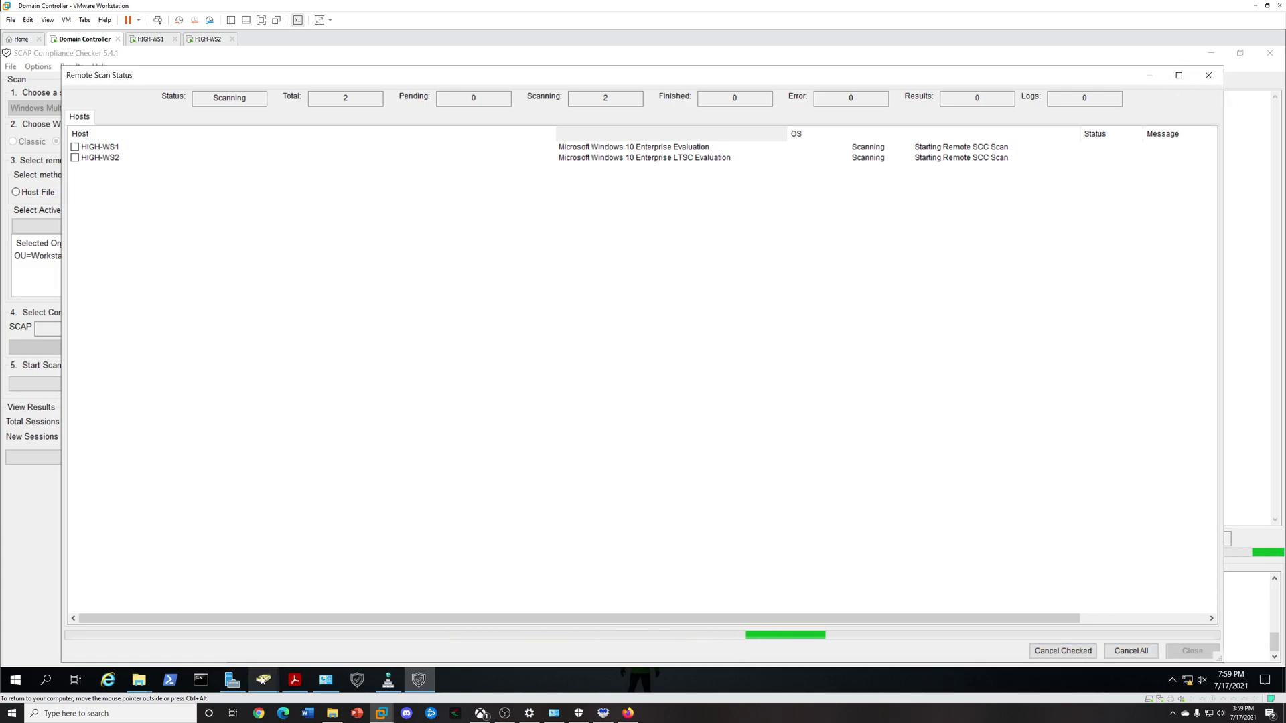
pyautogui.click(139, 680)
pyautogui.click(115, 625)
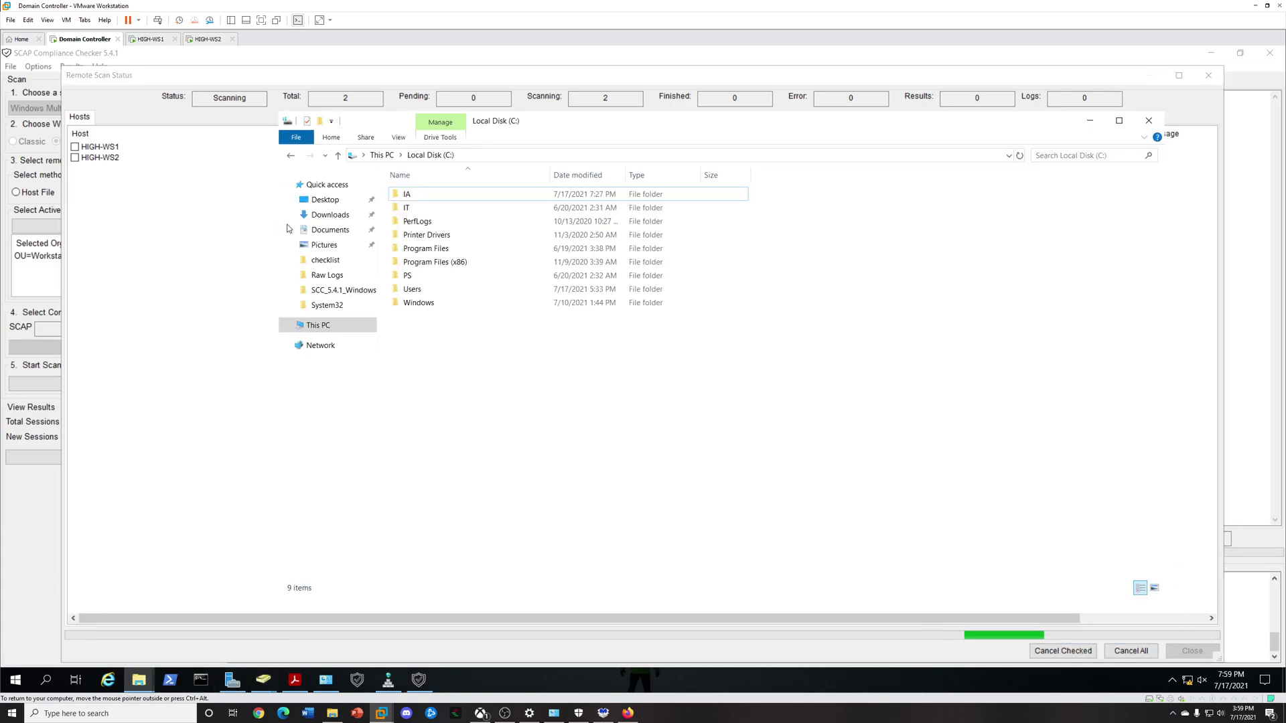
pyautogui.click(326, 200)
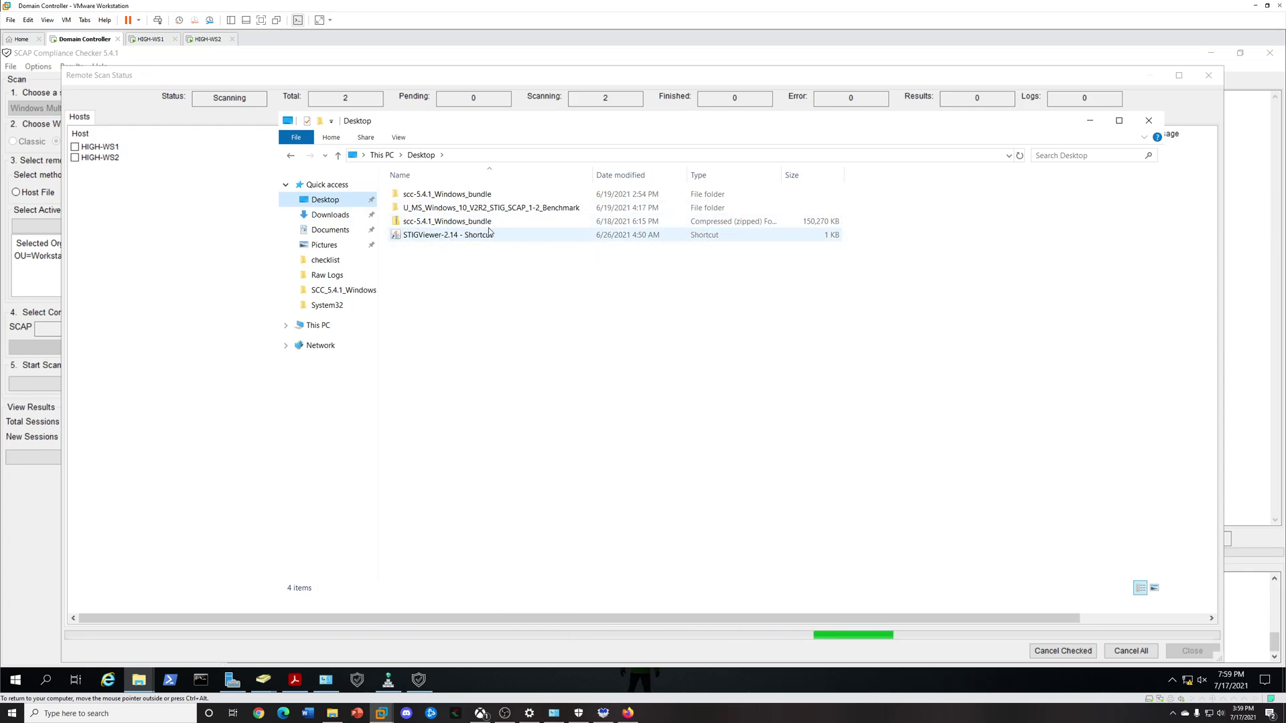
pyautogui.doubleClick(454, 237)
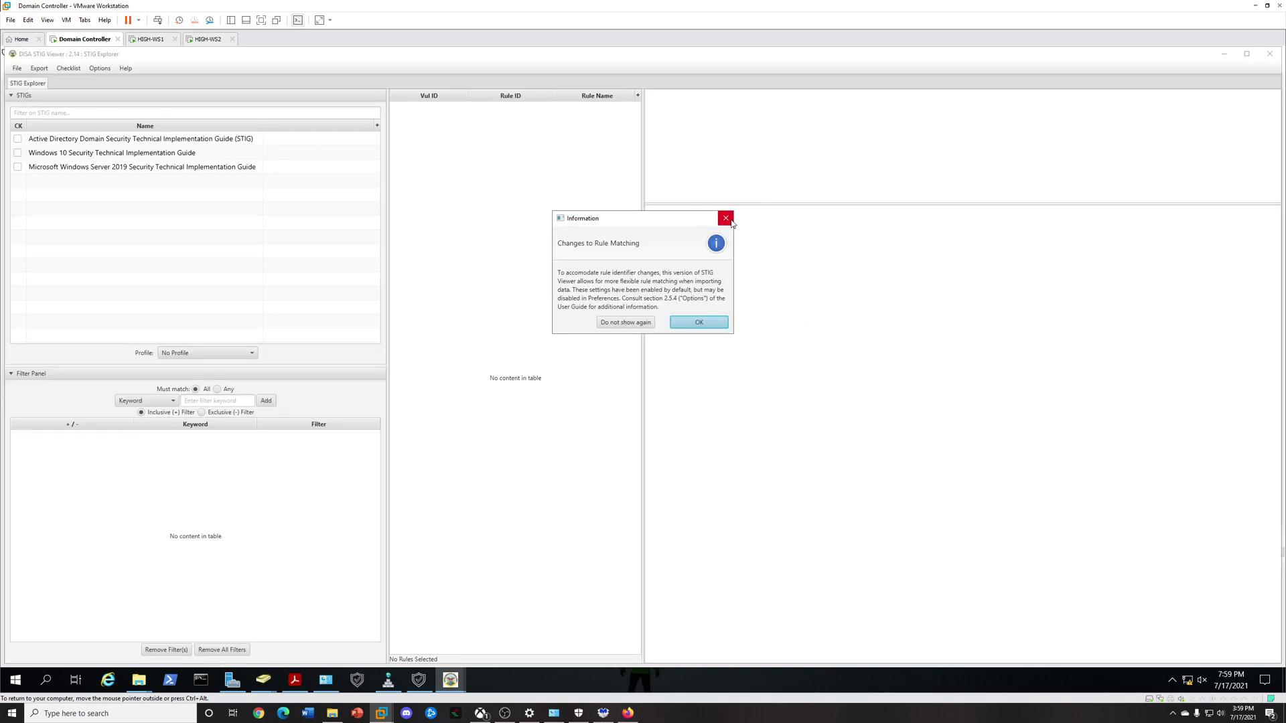
# Dismiss the rule-matching notice, preview the loaded STIGs, and remove the Windows 10 STIG via right-click.
pyautogui.click(699, 322)
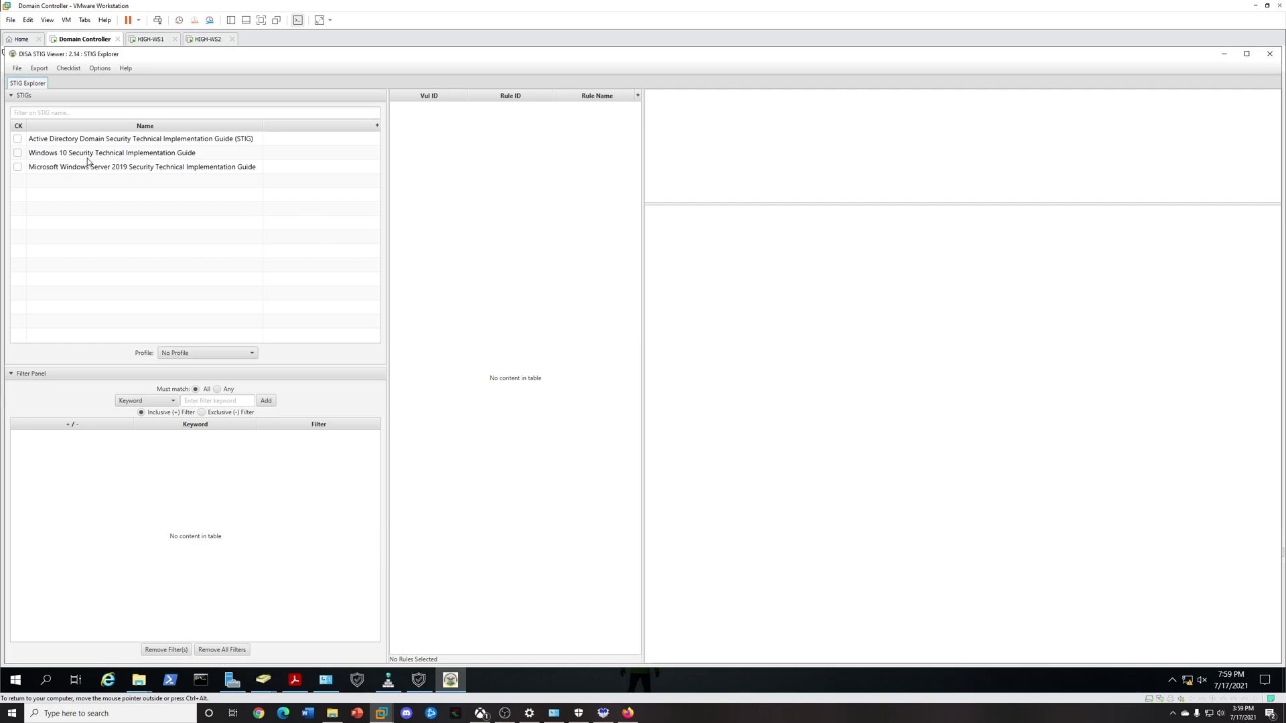
pyautogui.click(206, 167)
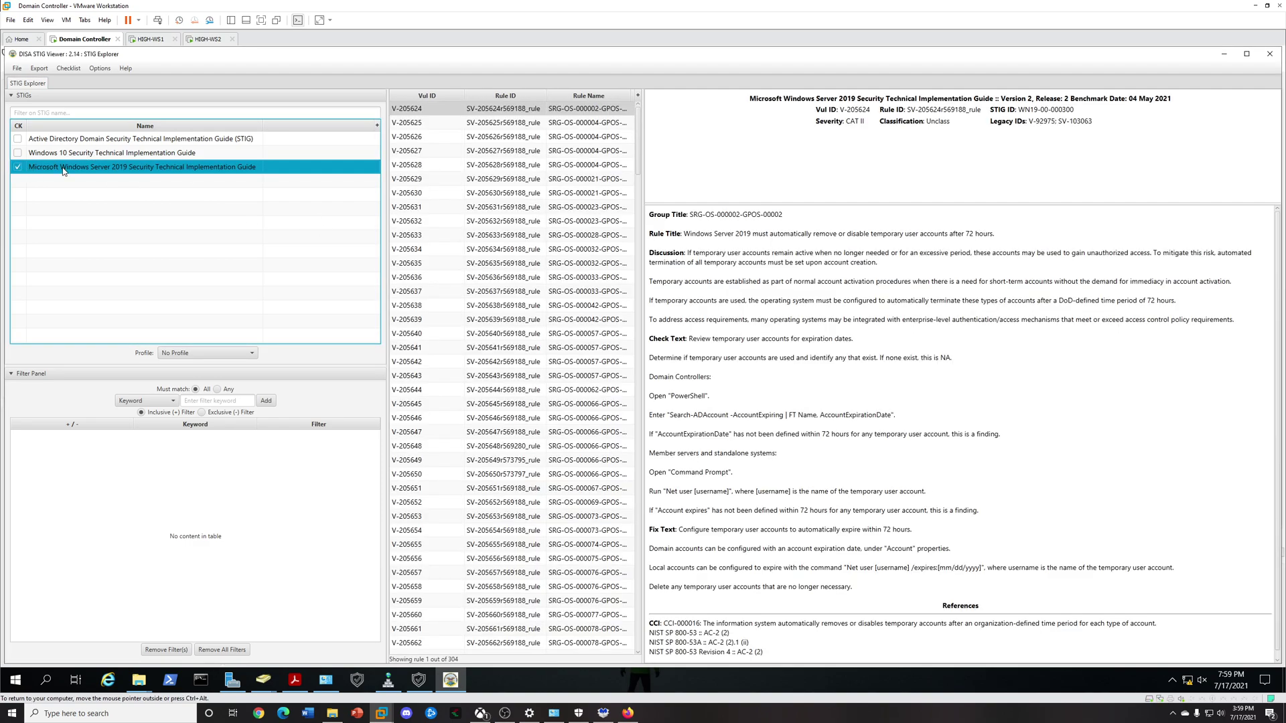
pyautogui.rightClick(63, 170)
pyautogui.click(236, 183)
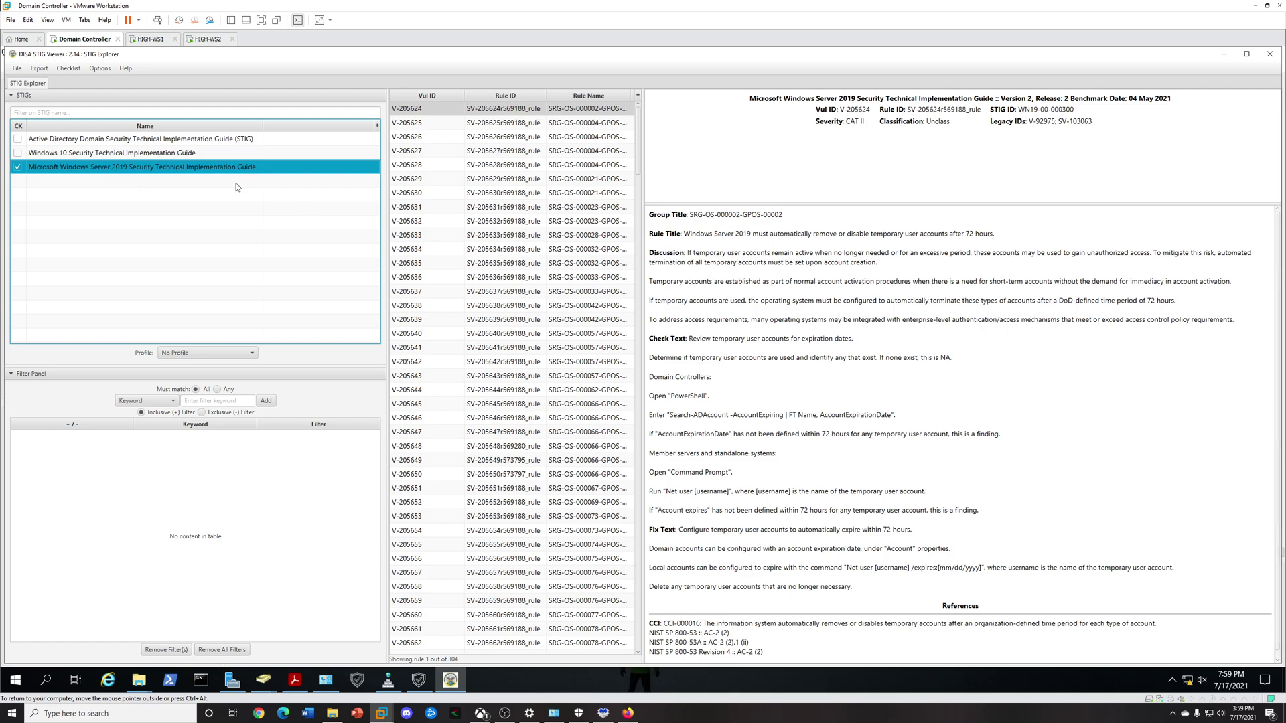
pyautogui.click(81, 155)
pyautogui.click(18, 166)
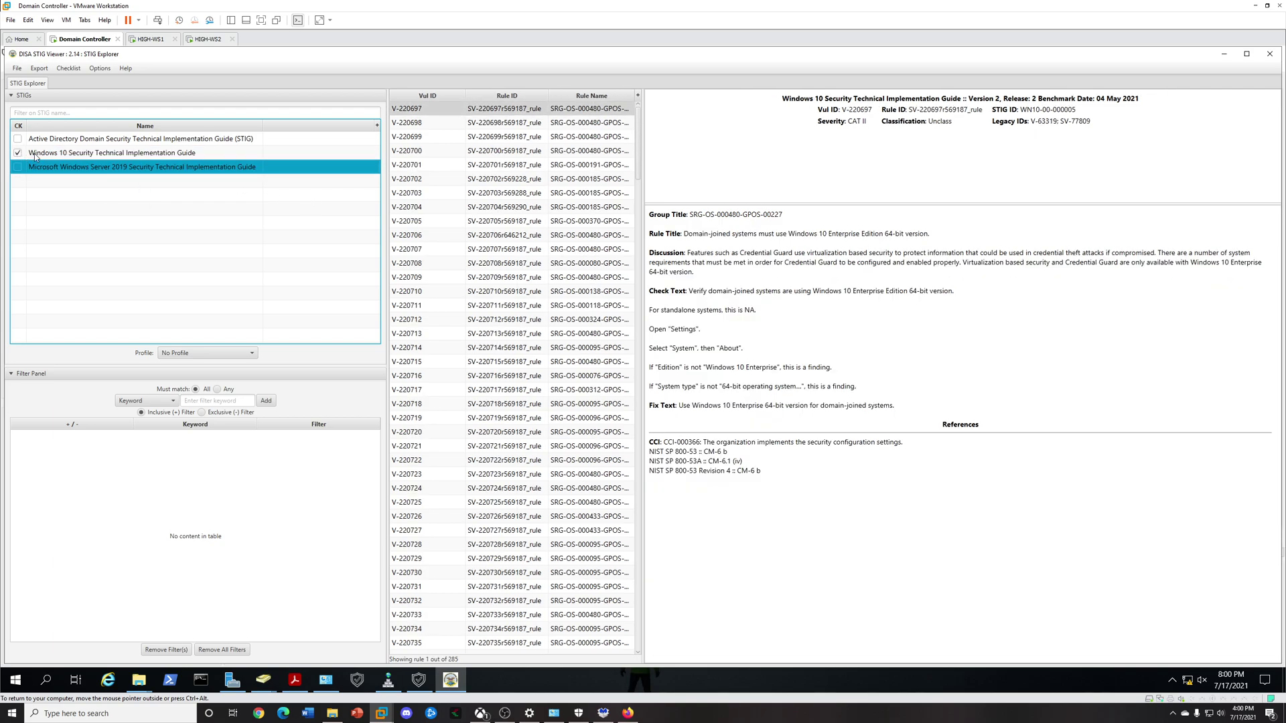
pyautogui.click(36, 154)
pyautogui.rightClick(42, 148)
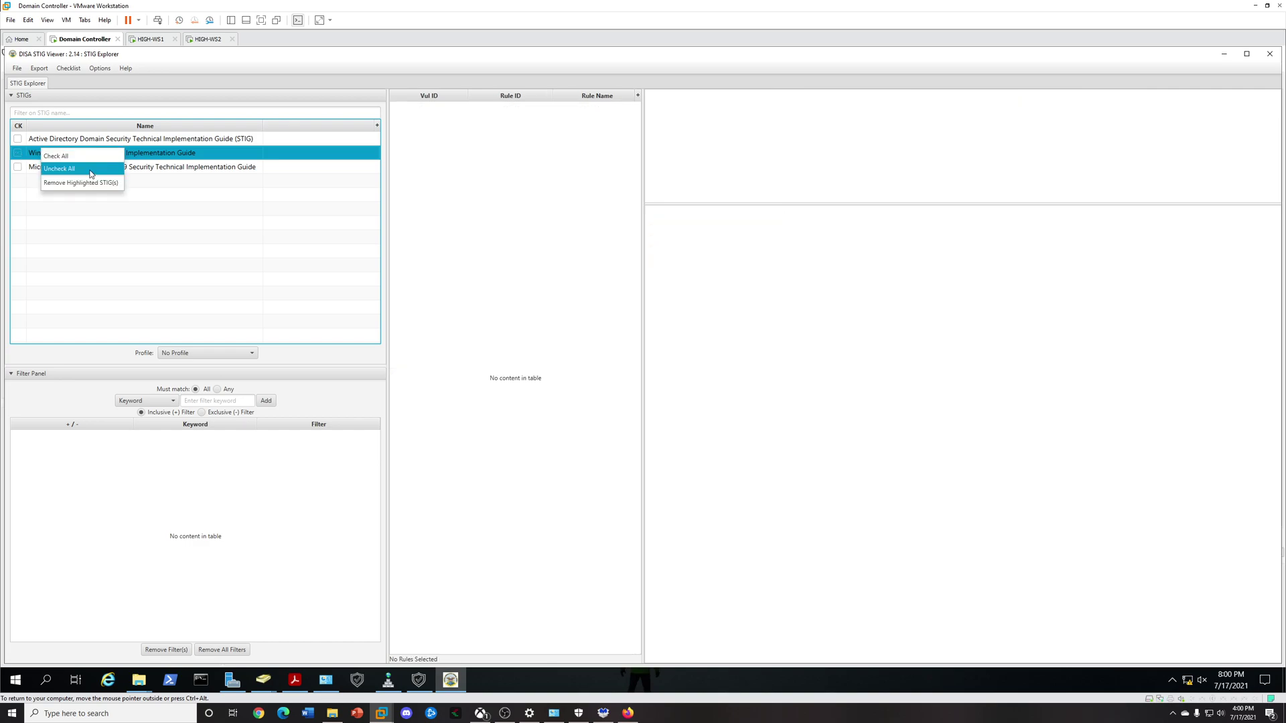
pyautogui.click(93, 183)
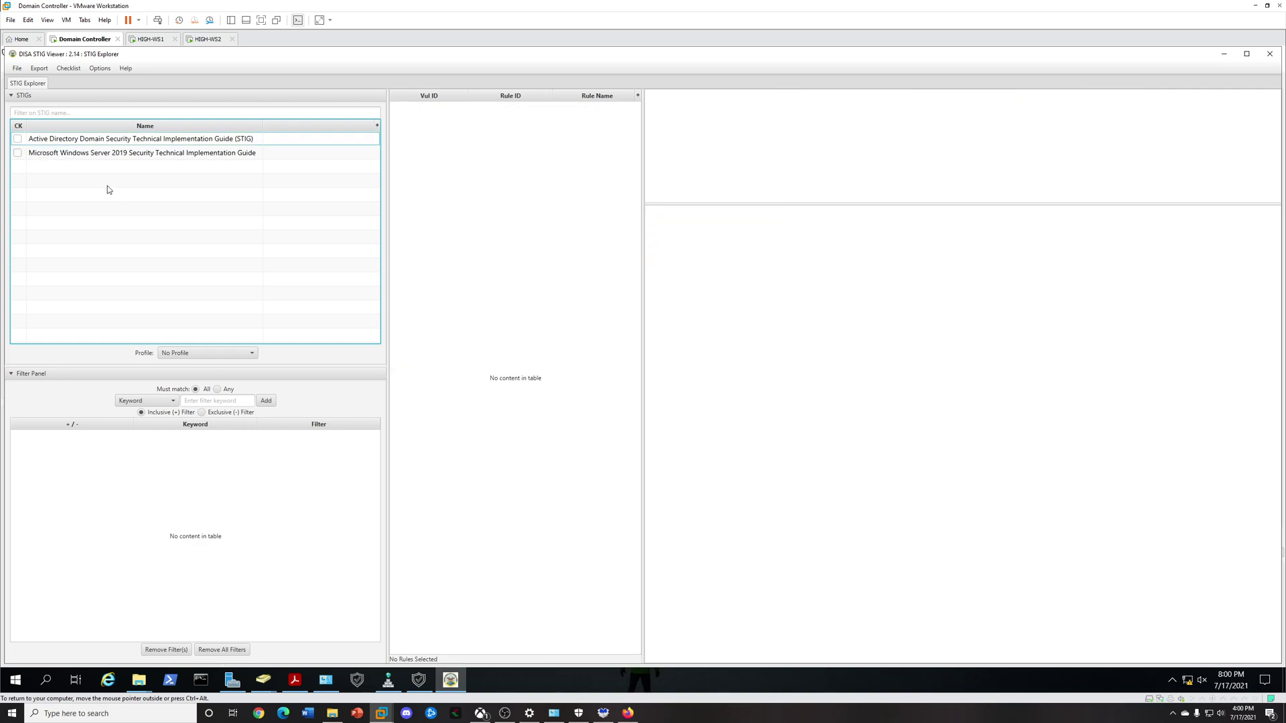
# Use File > Import STIG and navigate the Open dialog to the C:\IA folder.
pyautogui.click(40, 68)
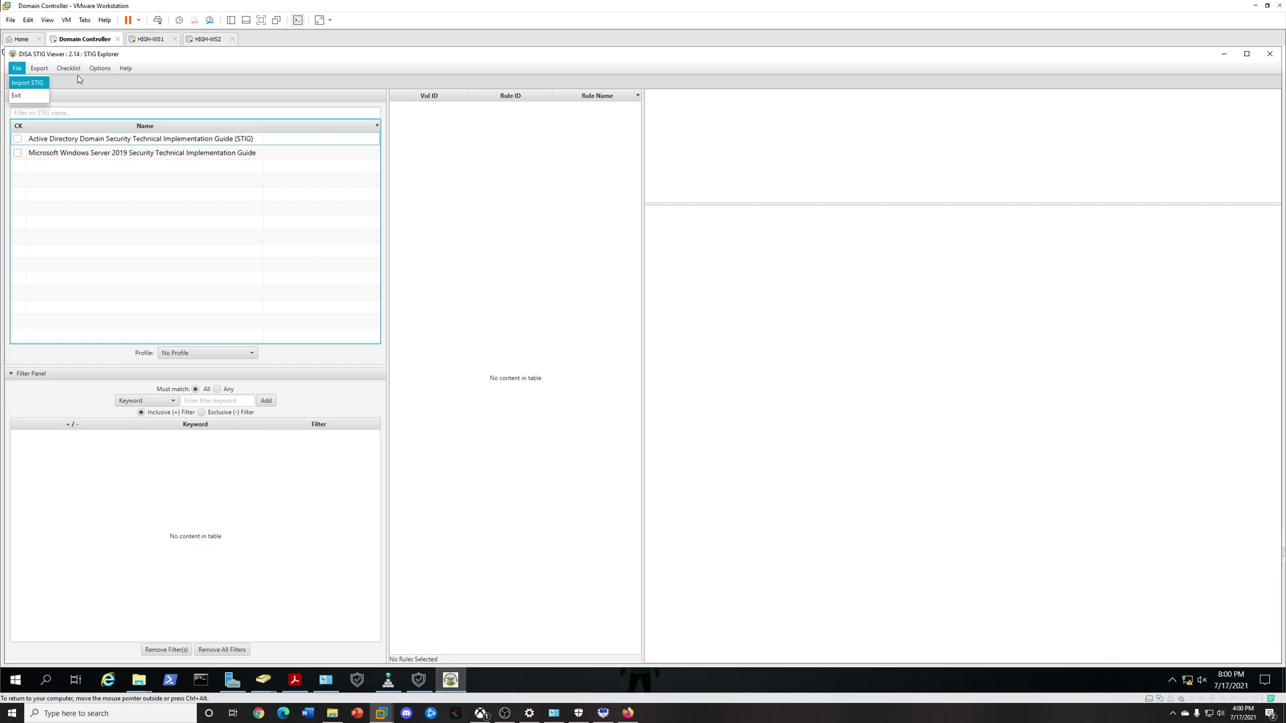
pyautogui.click(28, 82)
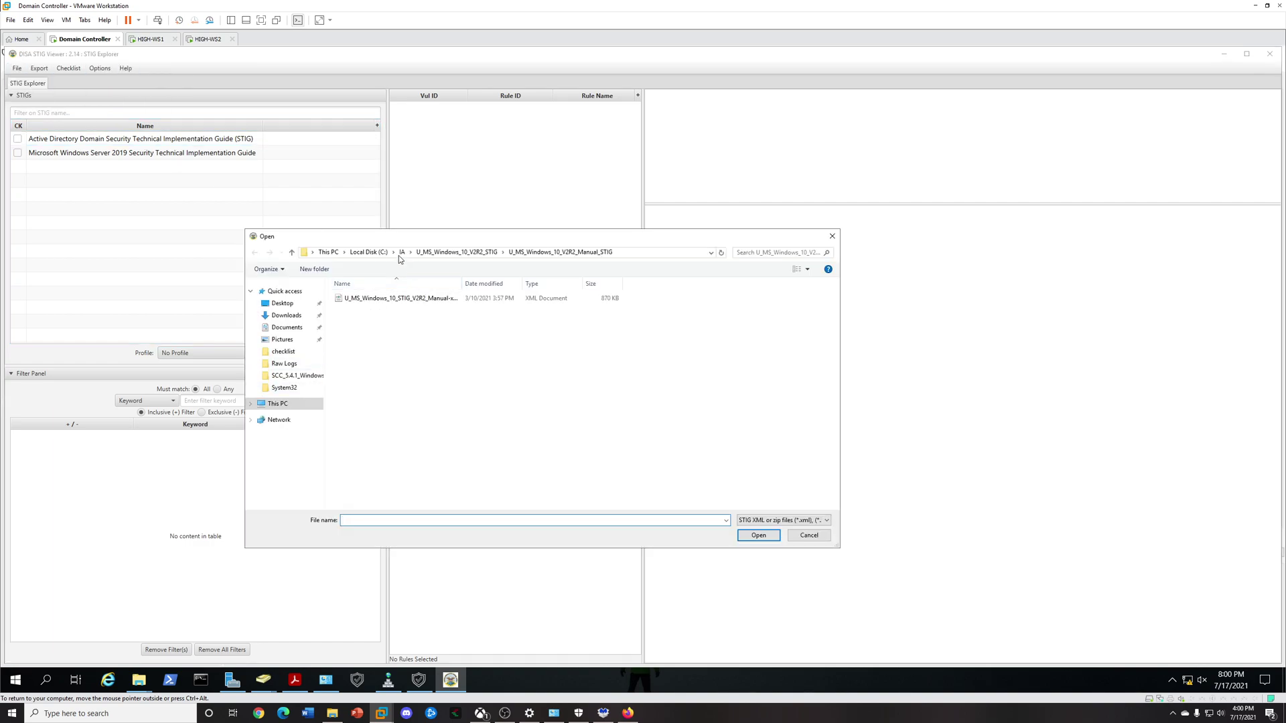
pyautogui.click(401, 253)
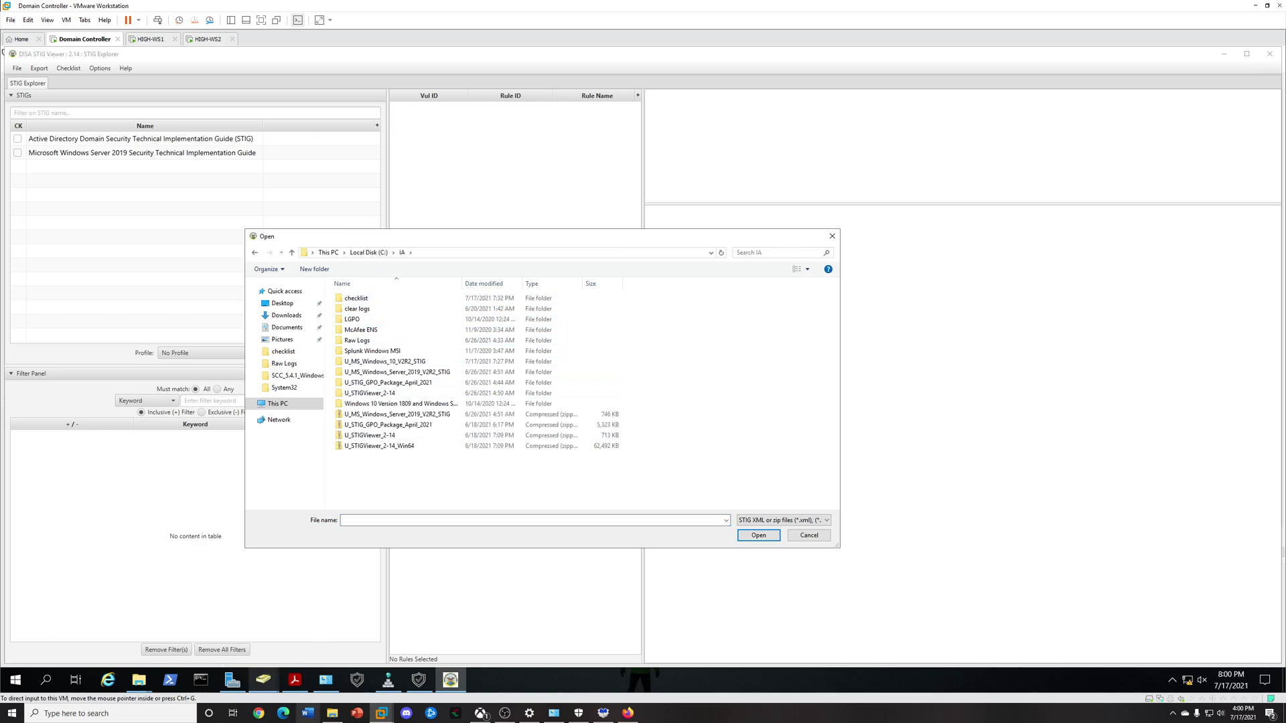
# Filter the DoD Cyber Exchange Document Library by 'windows 10', review the results, then minimize Firefox.
pyautogui.click(628, 713)
pyautogui.scroll(15, 551, 294)
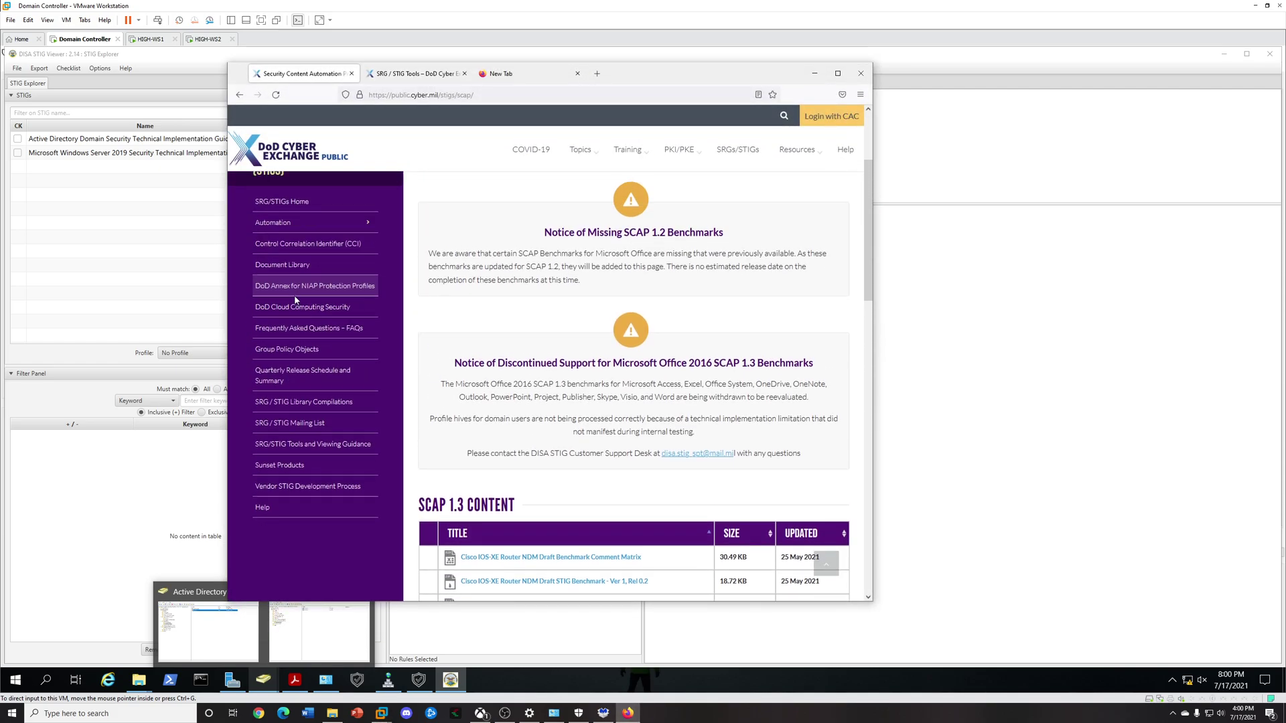
pyautogui.click(292, 269)
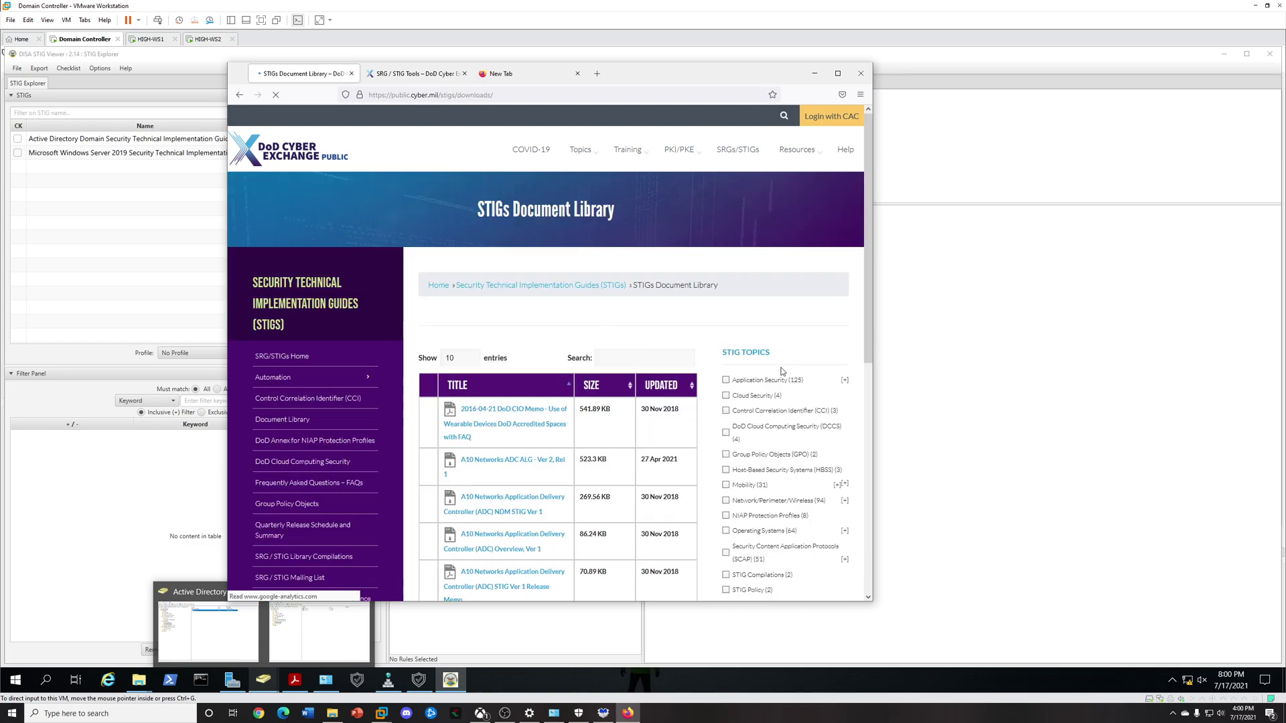
pyautogui.click(645, 354)
pyautogui.write('windo')
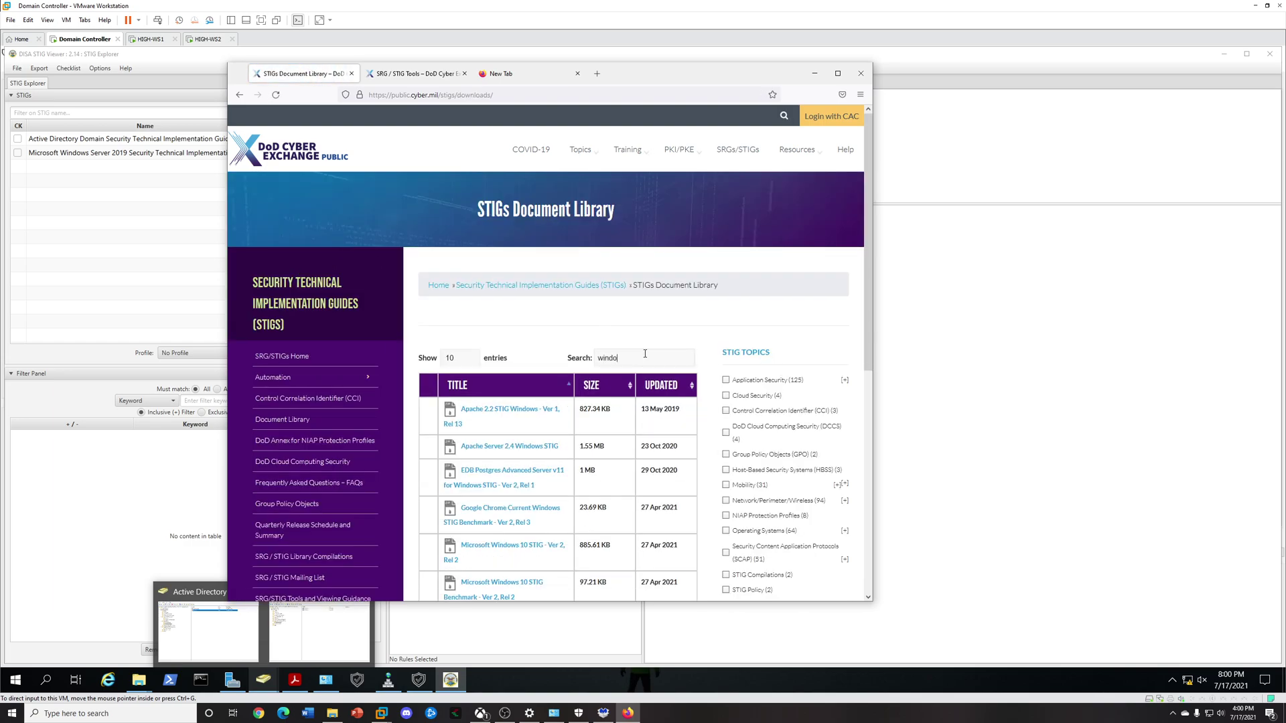
pyautogui.write('ws 10')
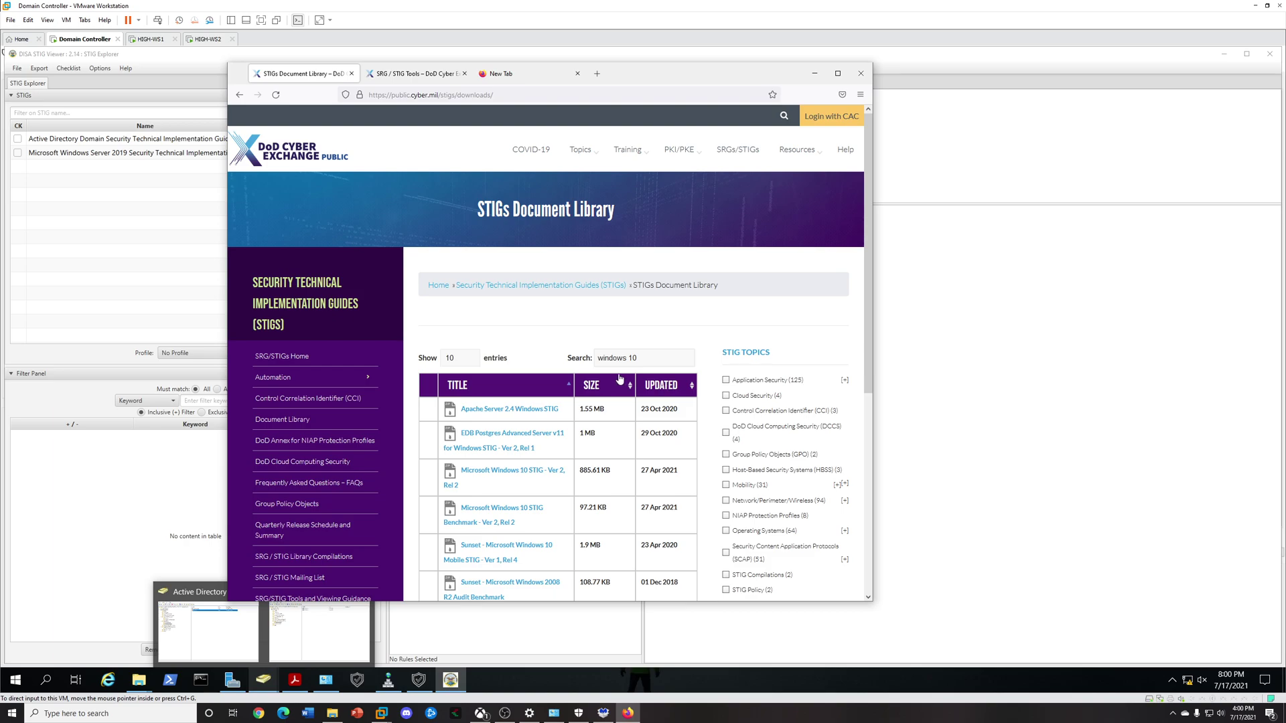
pyautogui.scroll(-2, 672, 396)
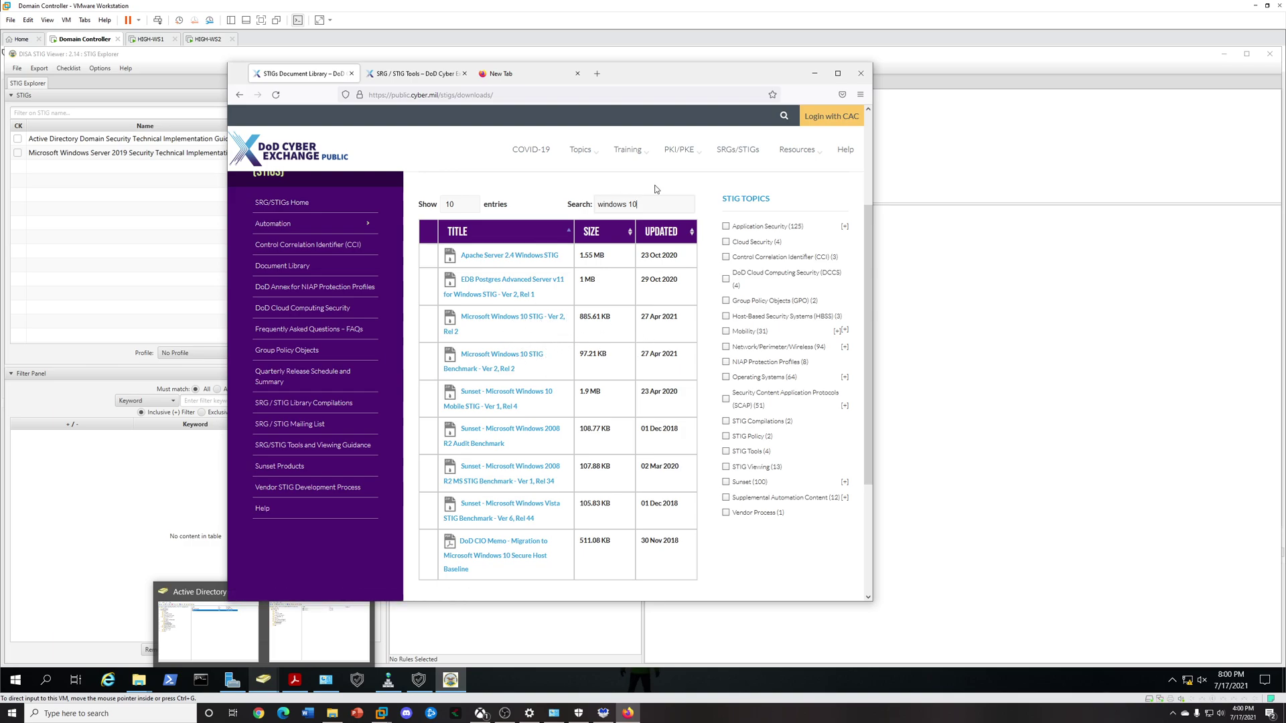
pyautogui.click(810, 79)
# Browse into U_MS_Windows_10_V2R2_STIG\U_MS_Windows_10_V2R2_Manual_STIG and select the -xccdf file.
pyautogui.moveTo(504, 237); pyautogui.dragTo(626, 235)
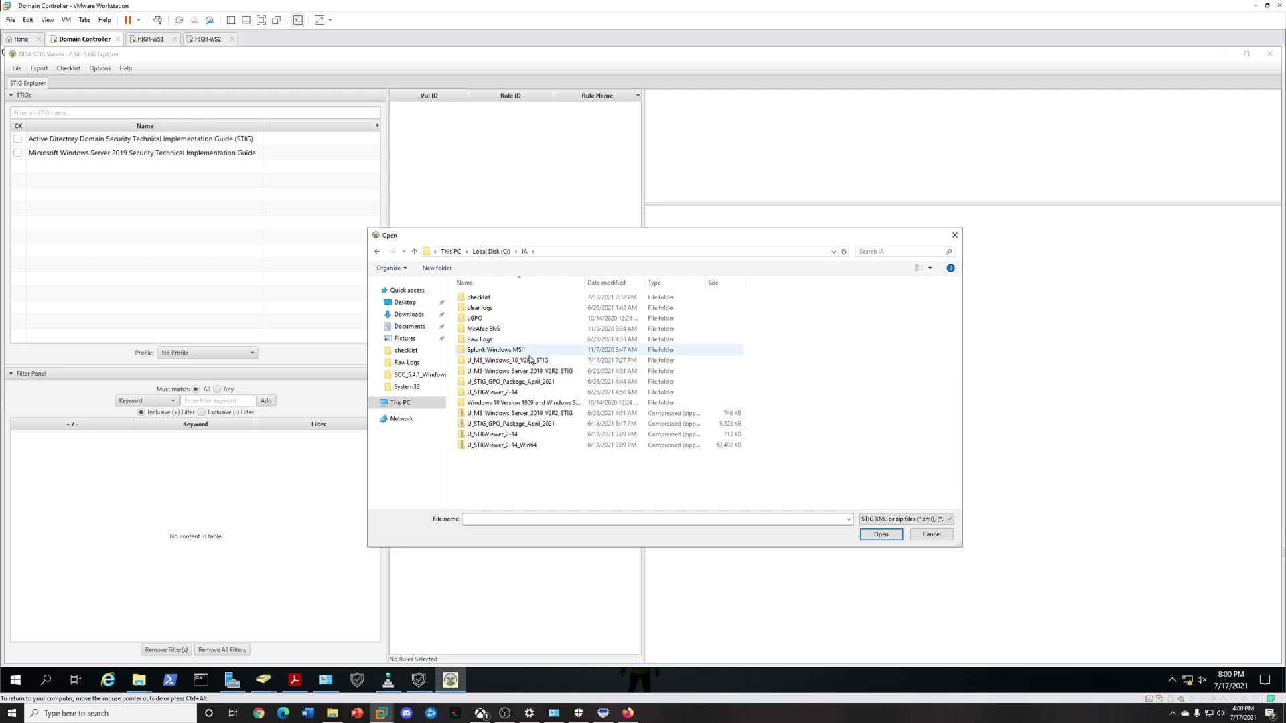
pyautogui.doubleClick(509, 360)
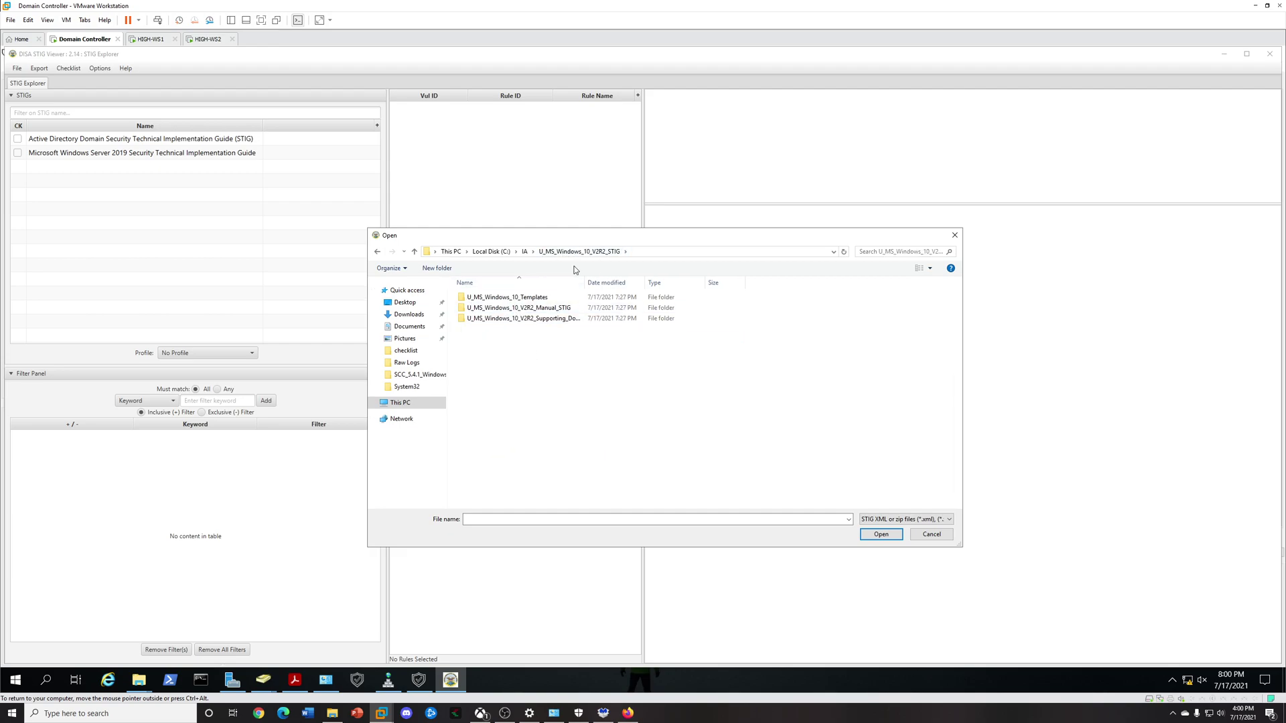
pyautogui.doubleClick(513, 310)
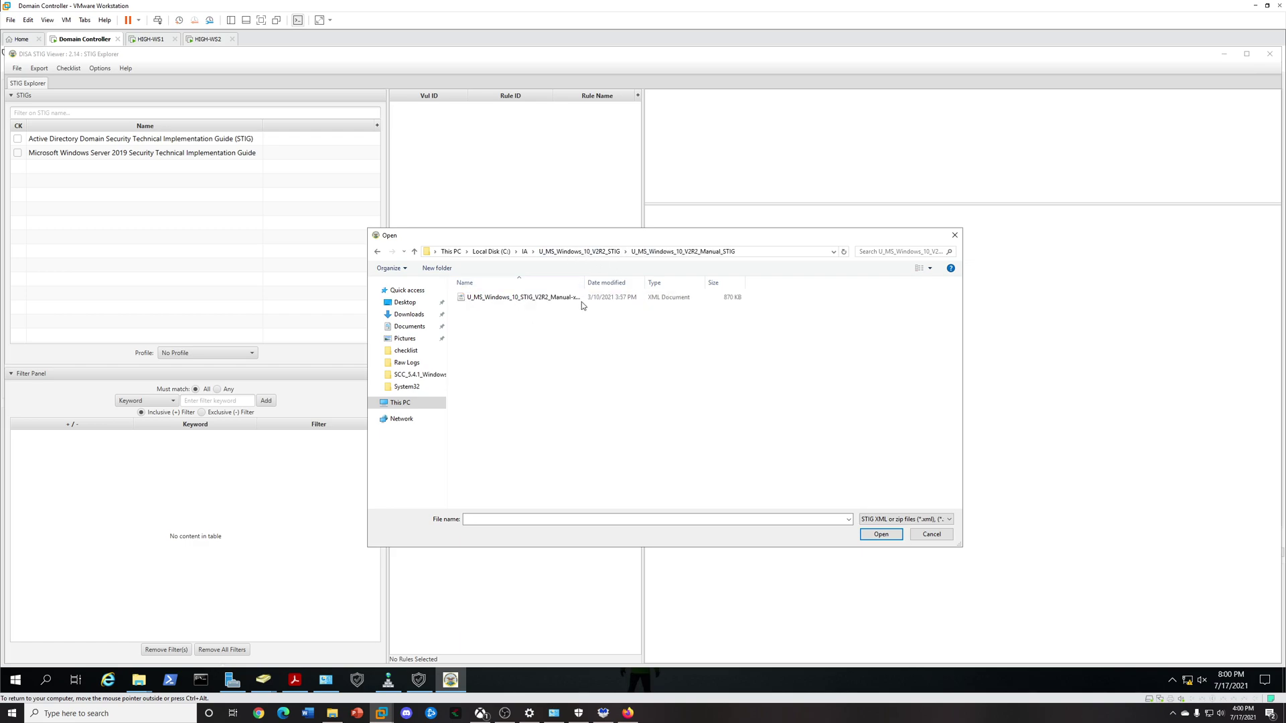
pyautogui.moveTo(584, 282); pyautogui.dragTo(688, 283)
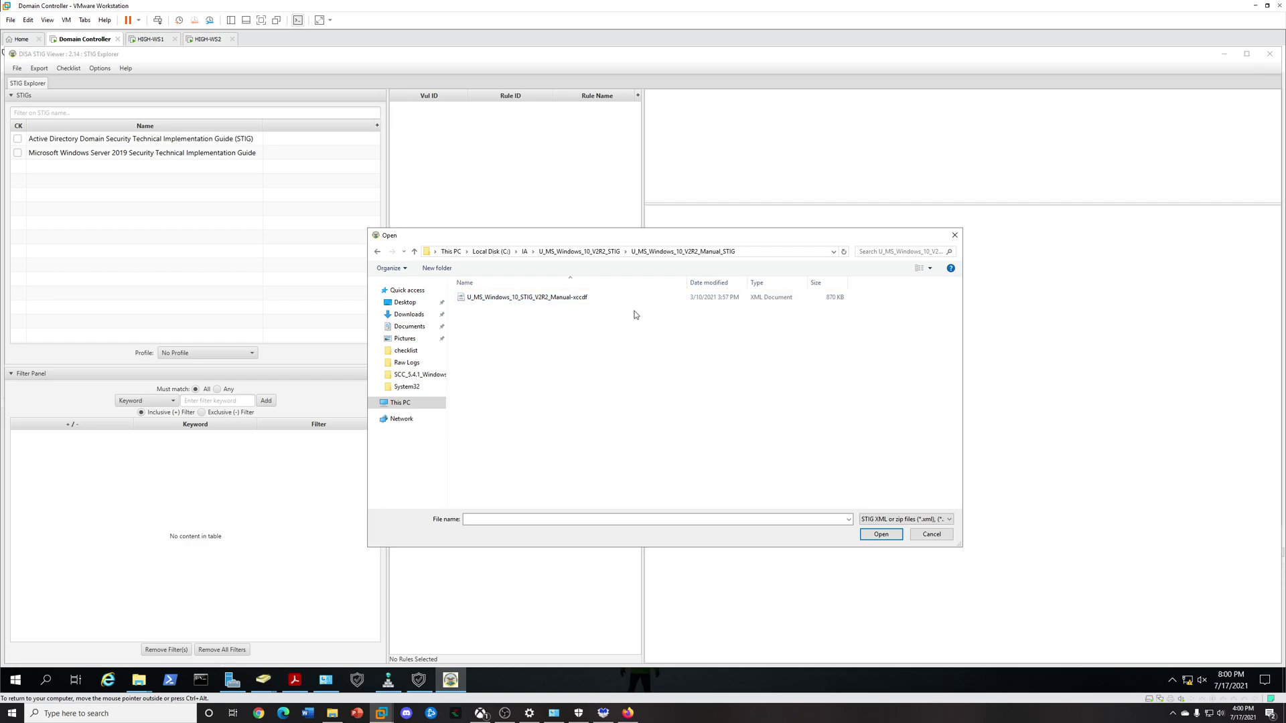
pyautogui.click(579, 297)
# Load the Windows 10 manual xccdf, tick it, and create a checklist from it.
pyautogui.click(881, 534)
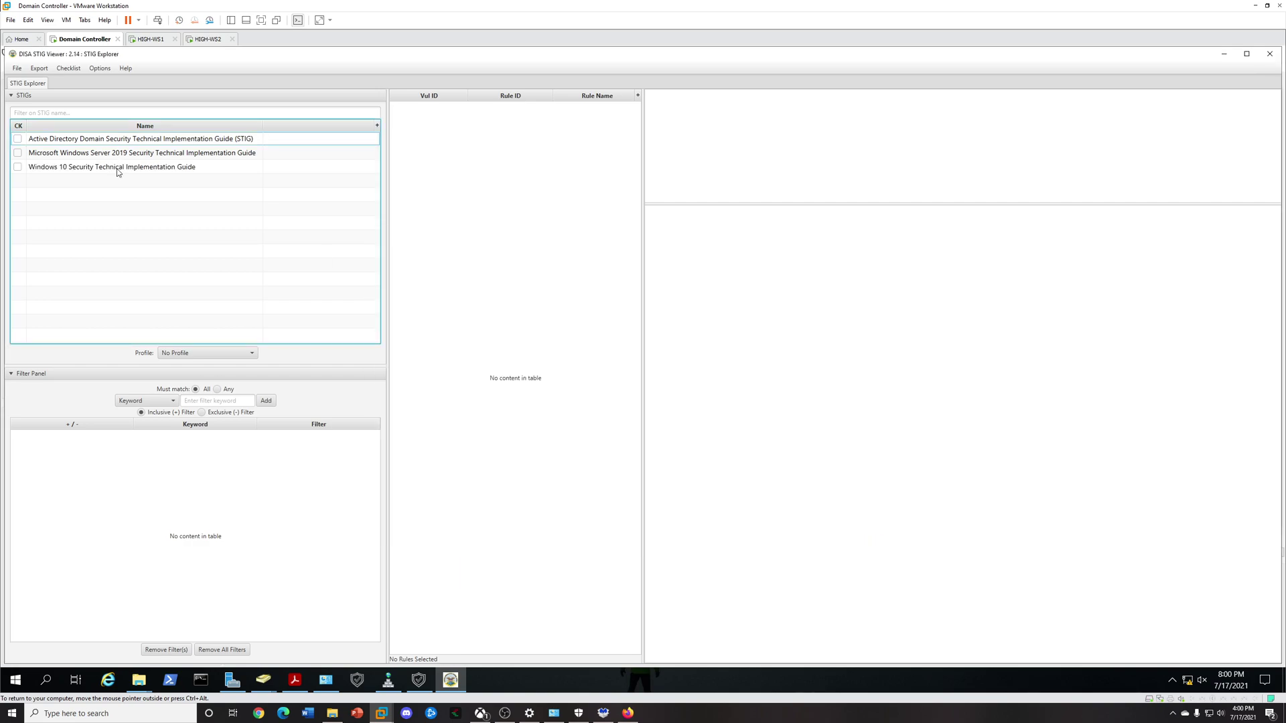
pyautogui.click(17, 172)
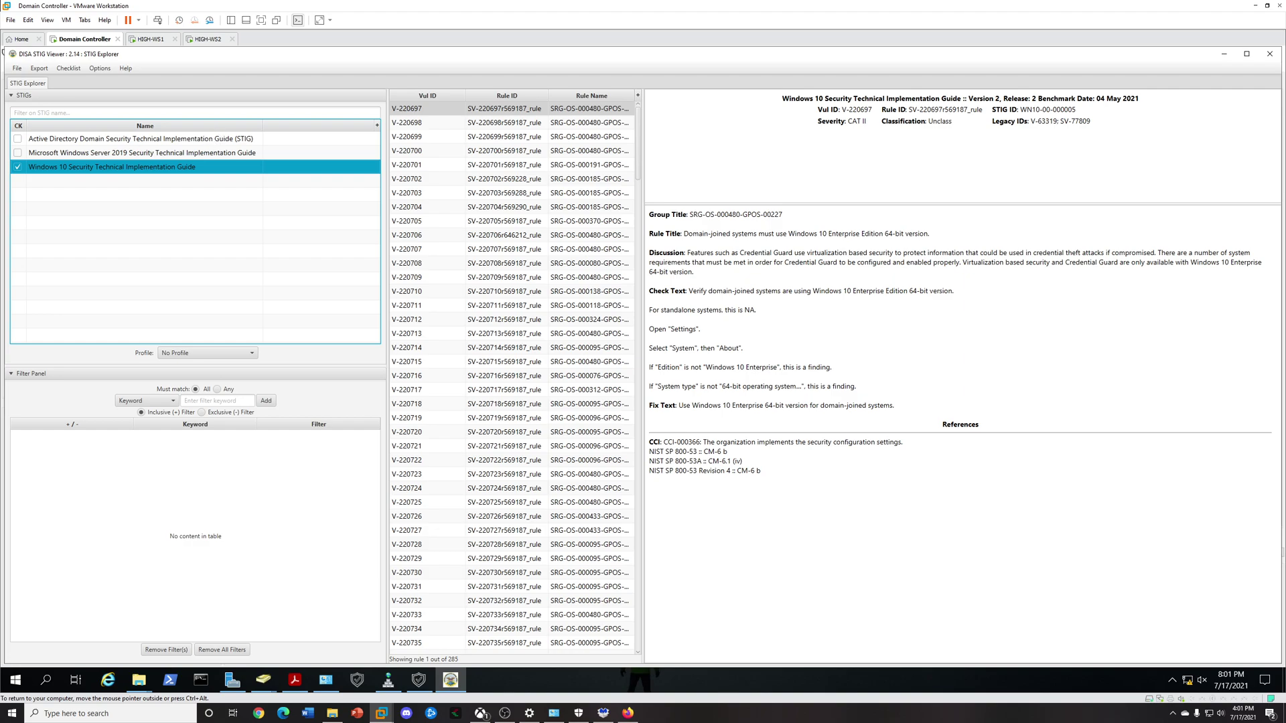
pyautogui.click(69, 68)
pyautogui.click(70, 98)
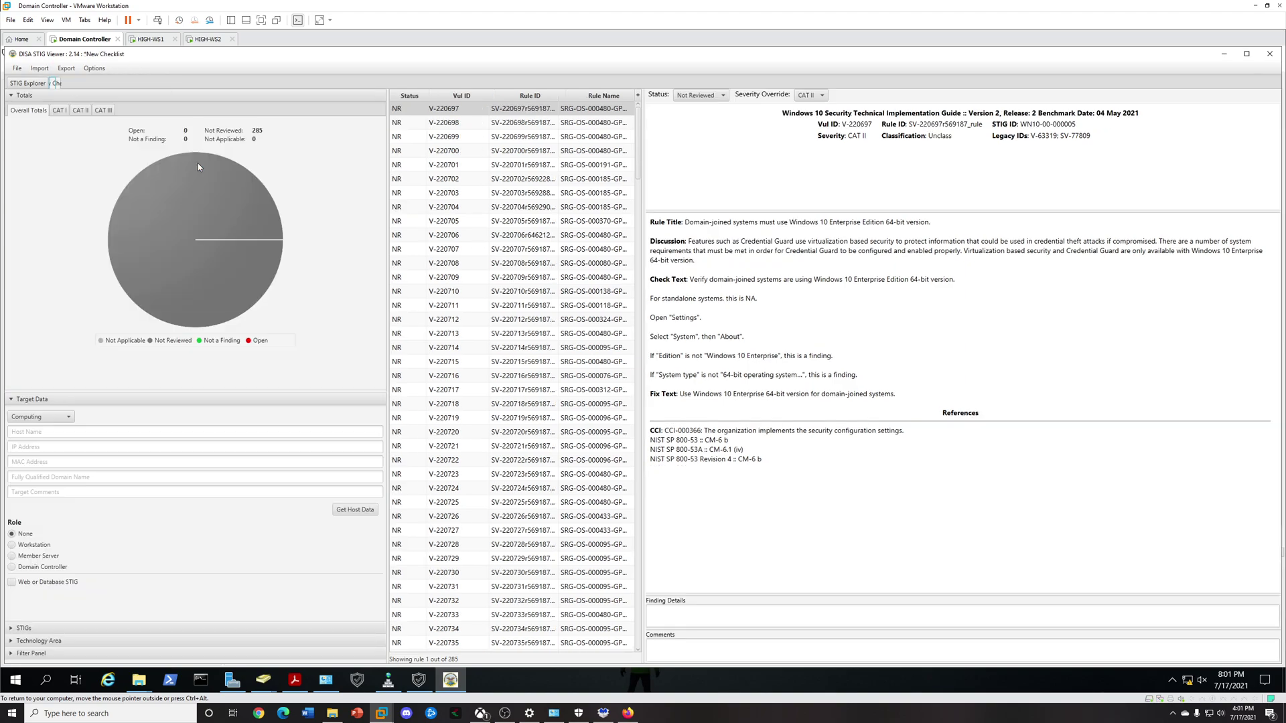
# Save the checklist as high-ws1_windows10.ckl, replacing the existing file, and return to the STIG list.
pyautogui.click(17, 68)
pyautogui.click(30, 96)
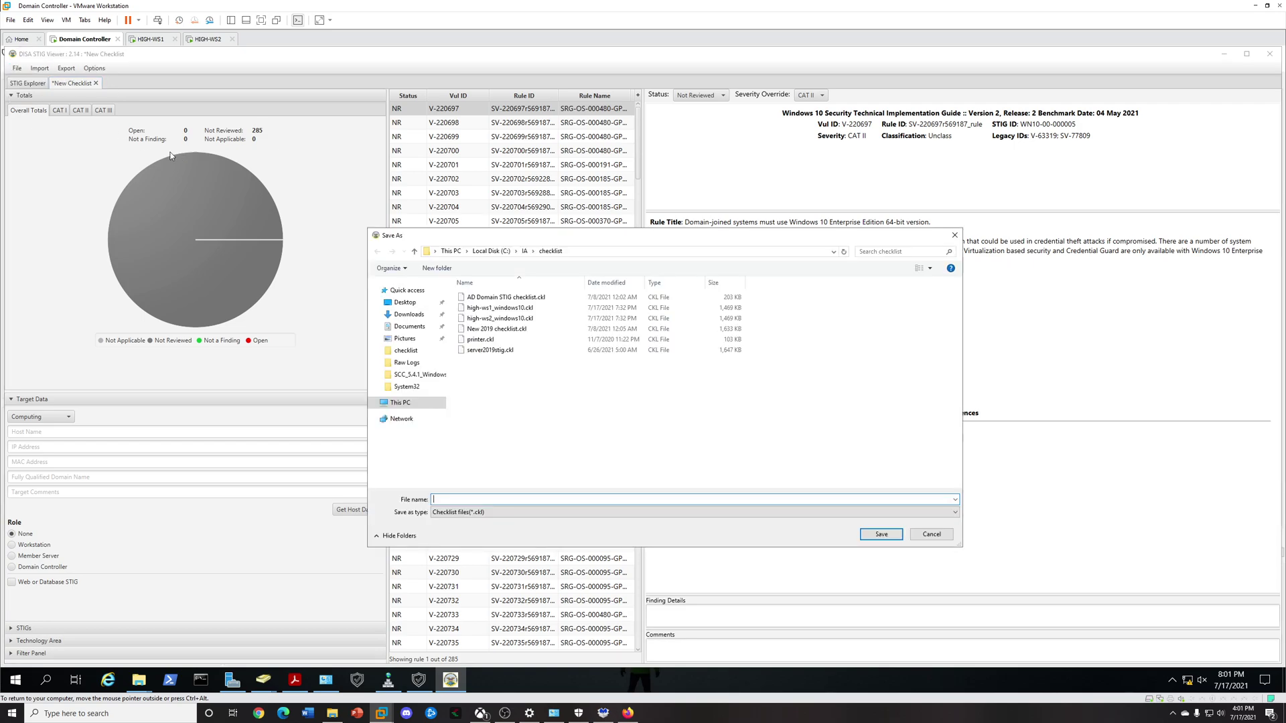
pyautogui.click(523, 309)
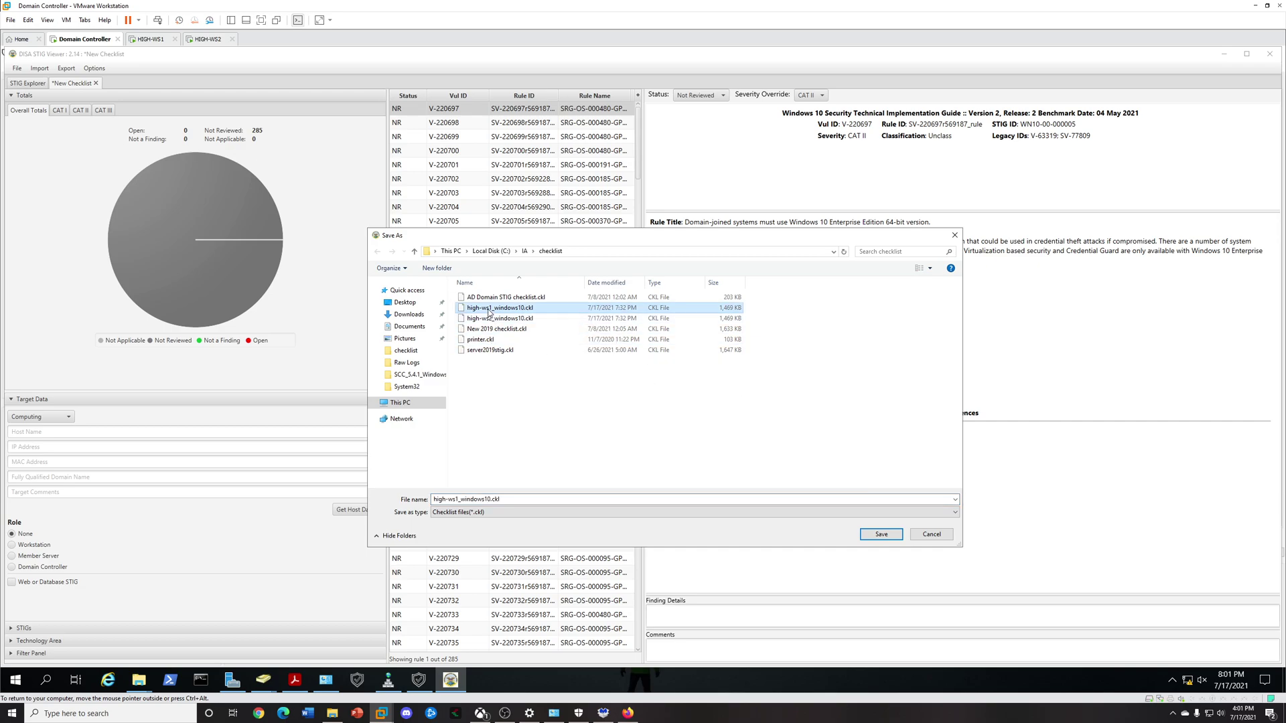
pyautogui.click(879, 535)
pyautogui.click(673, 369)
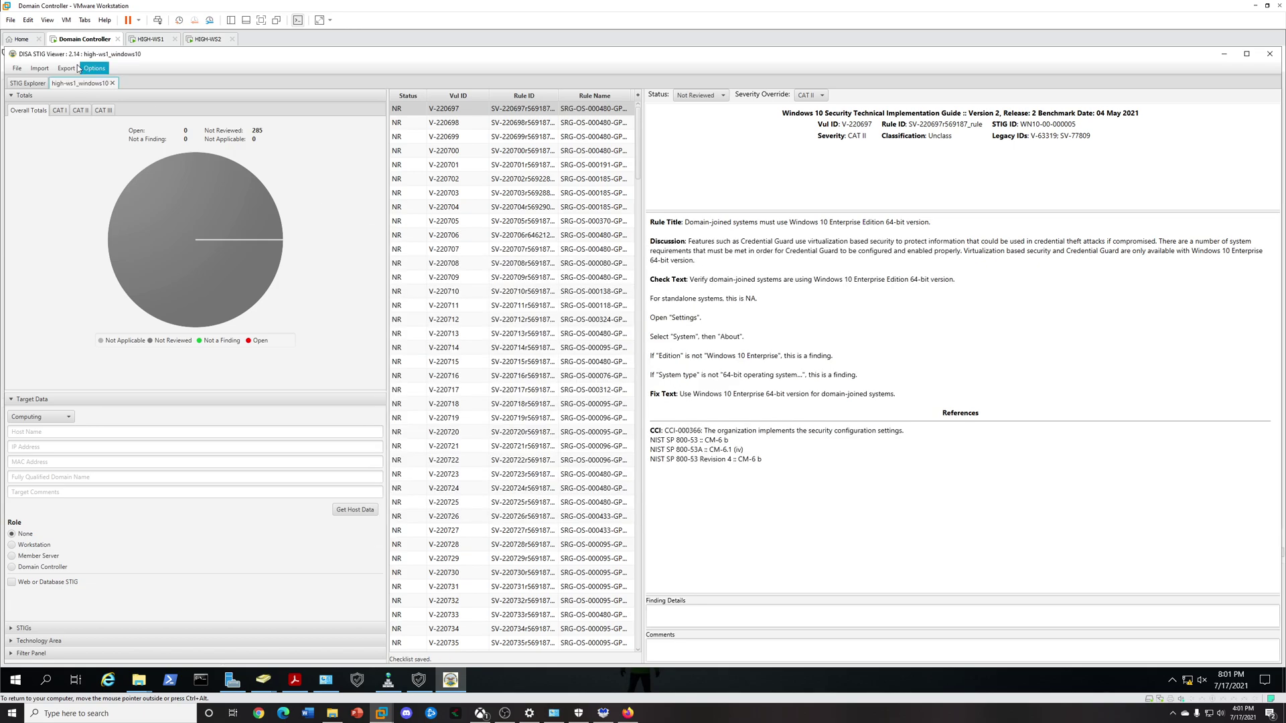
pyautogui.click(37, 68)
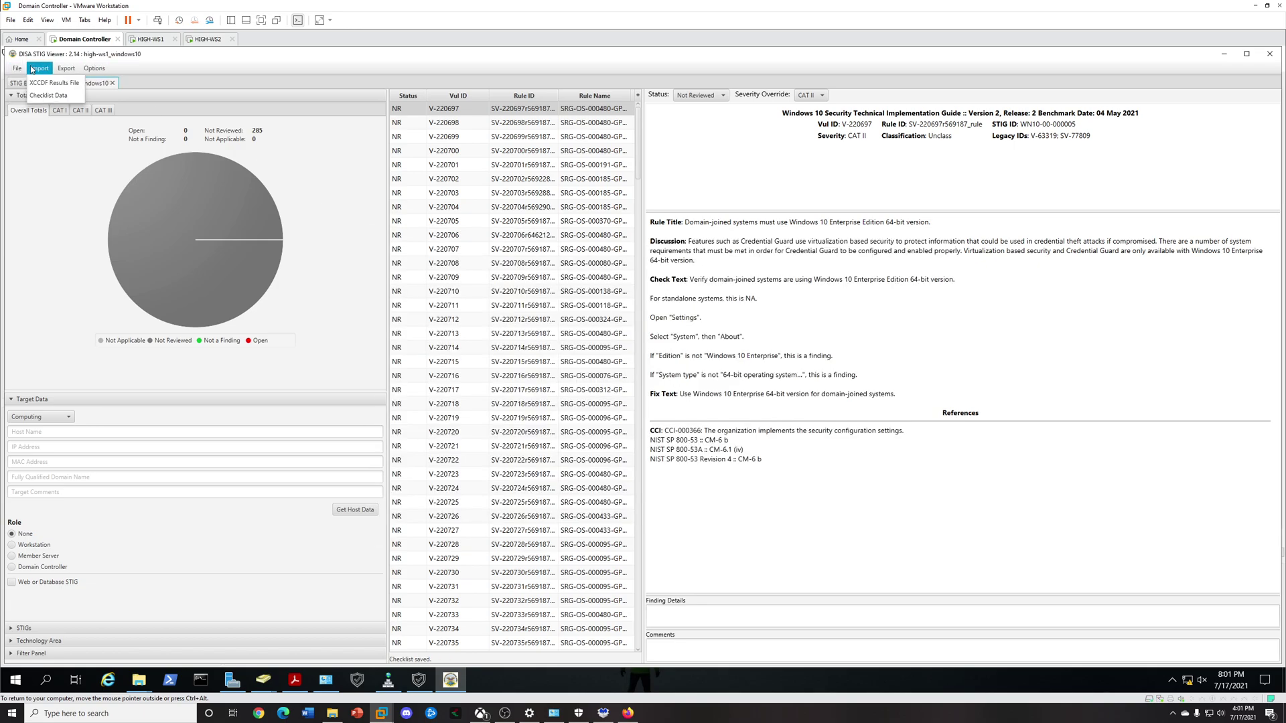
pyautogui.click(159, 75)
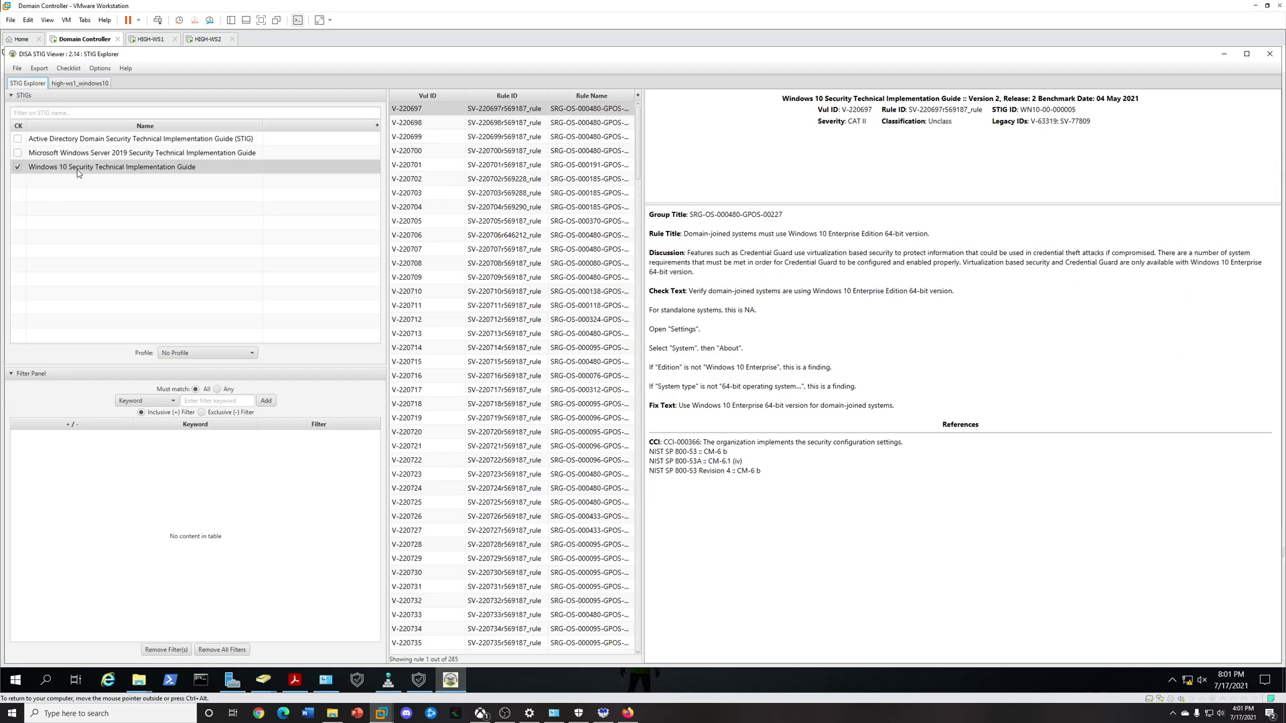
# Create another checklist from the marked Windows 10 STIG.
pyautogui.rightClick(78, 170)
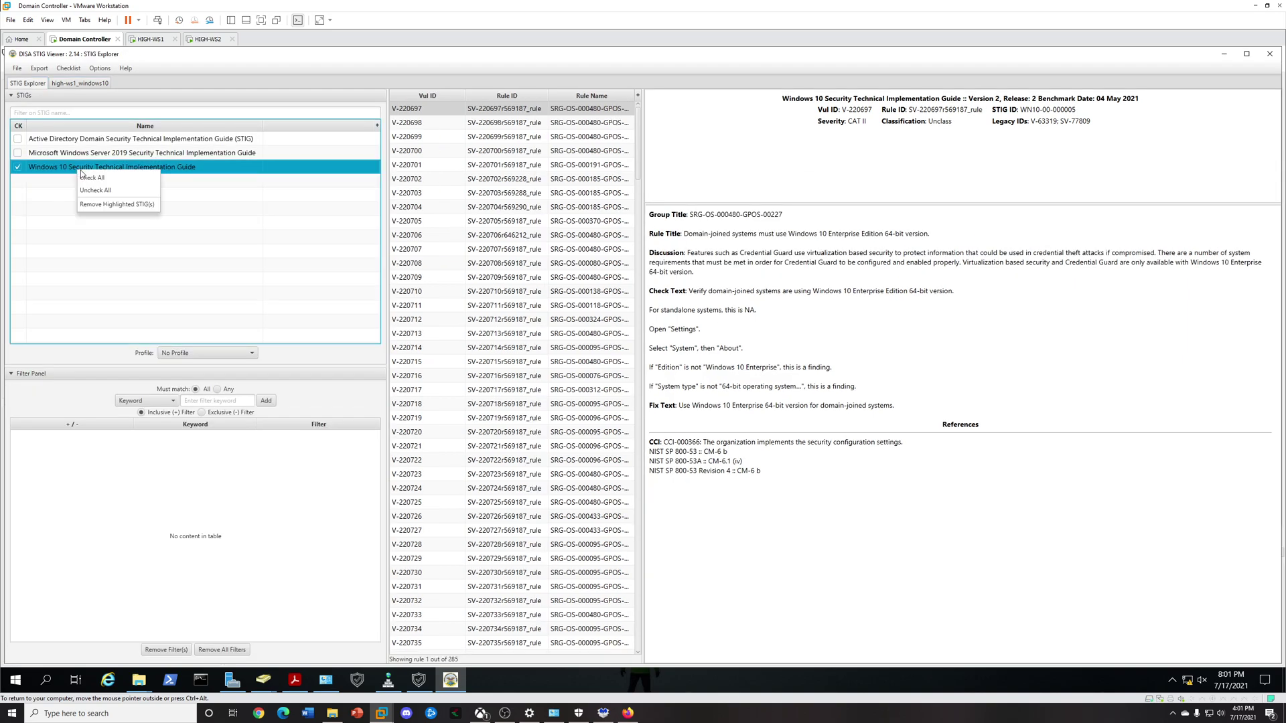
pyautogui.click(68, 68)
pyautogui.click(91, 95)
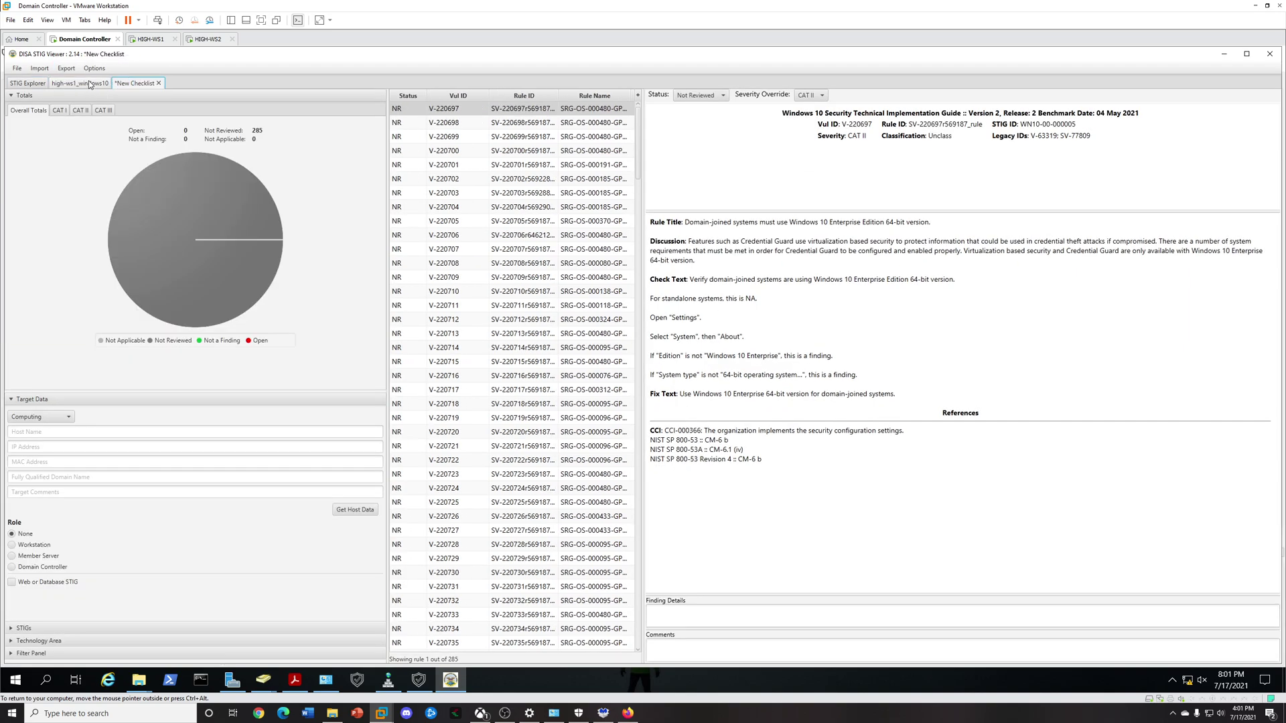
# Save it as high-ws2_windows10.ckl, confirm replacement, then return to the high-ws1_windows10 checklist.
pyautogui.click(16, 68)
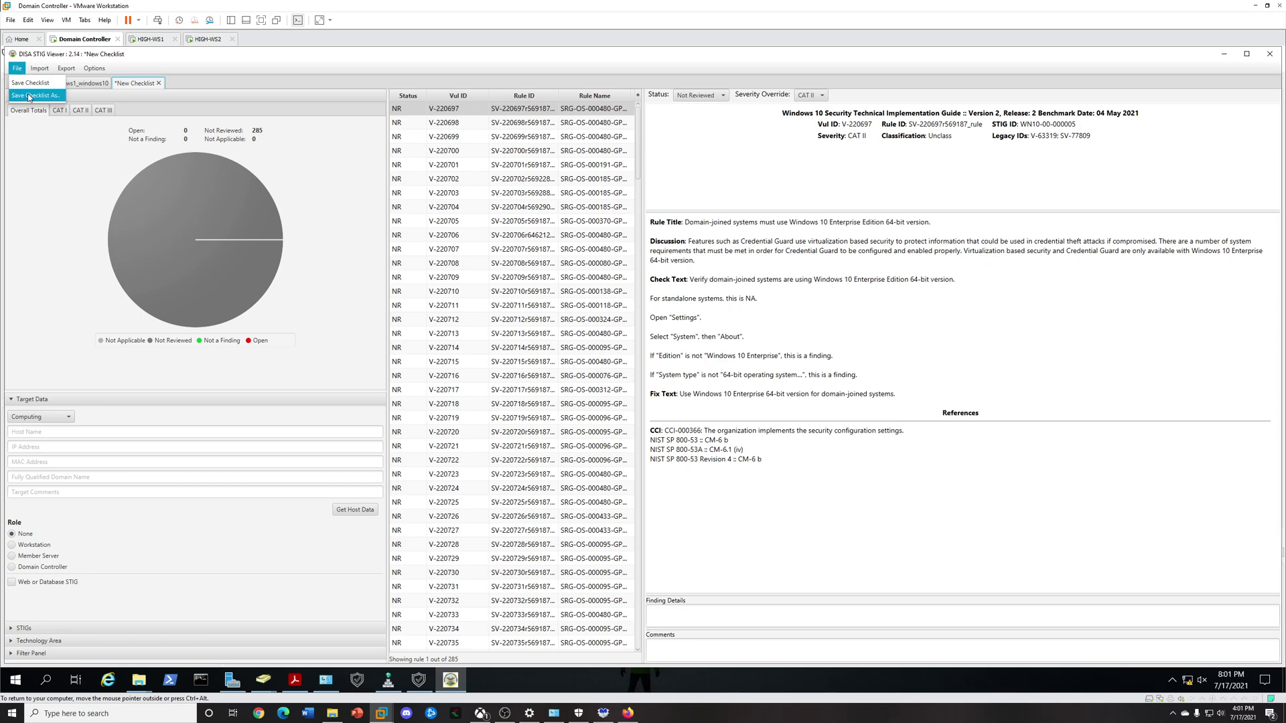
pyautogui.click(33, 95)
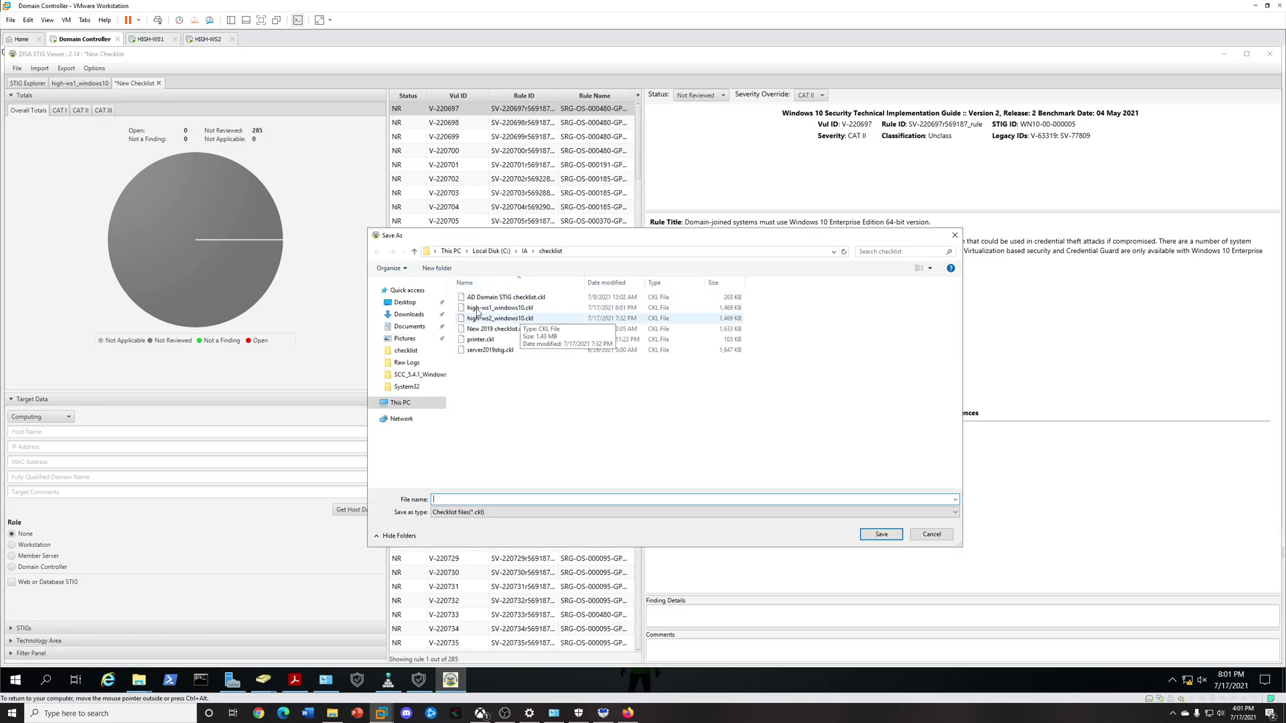
pyautogui.click(483, 319)
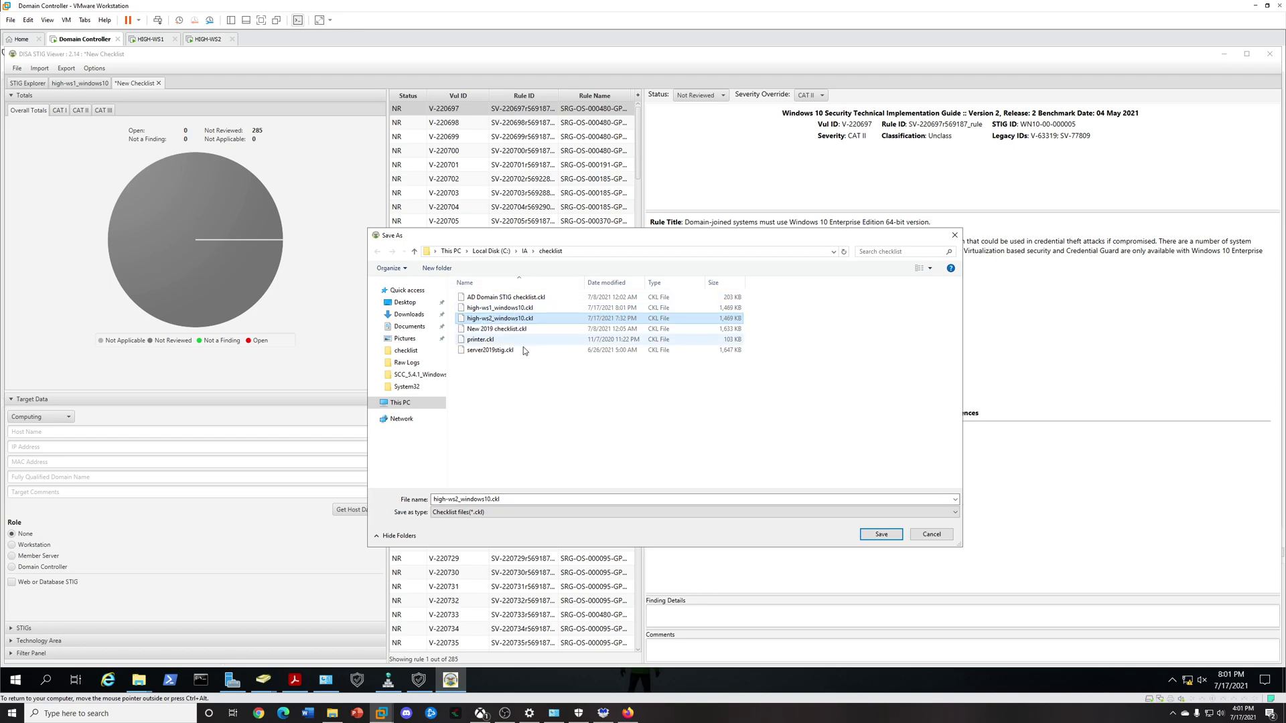
pyautogui.click(879, 536)
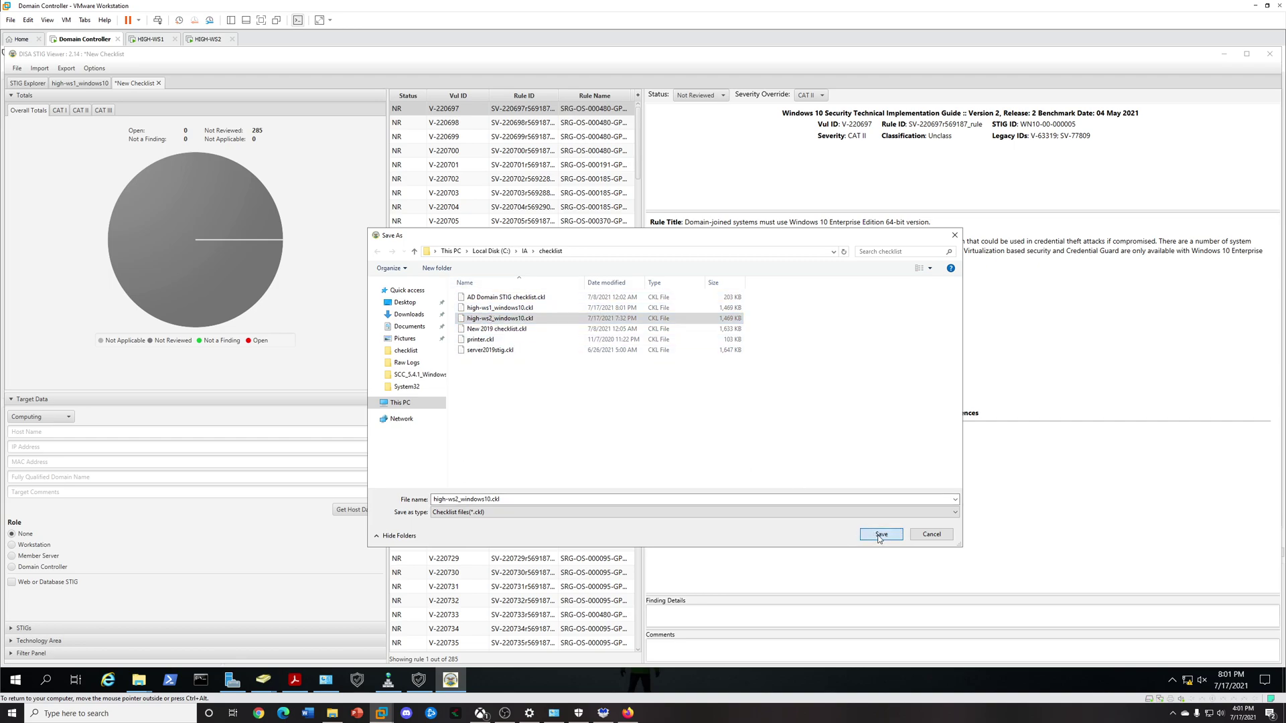
pyautogui.click(667, 366)
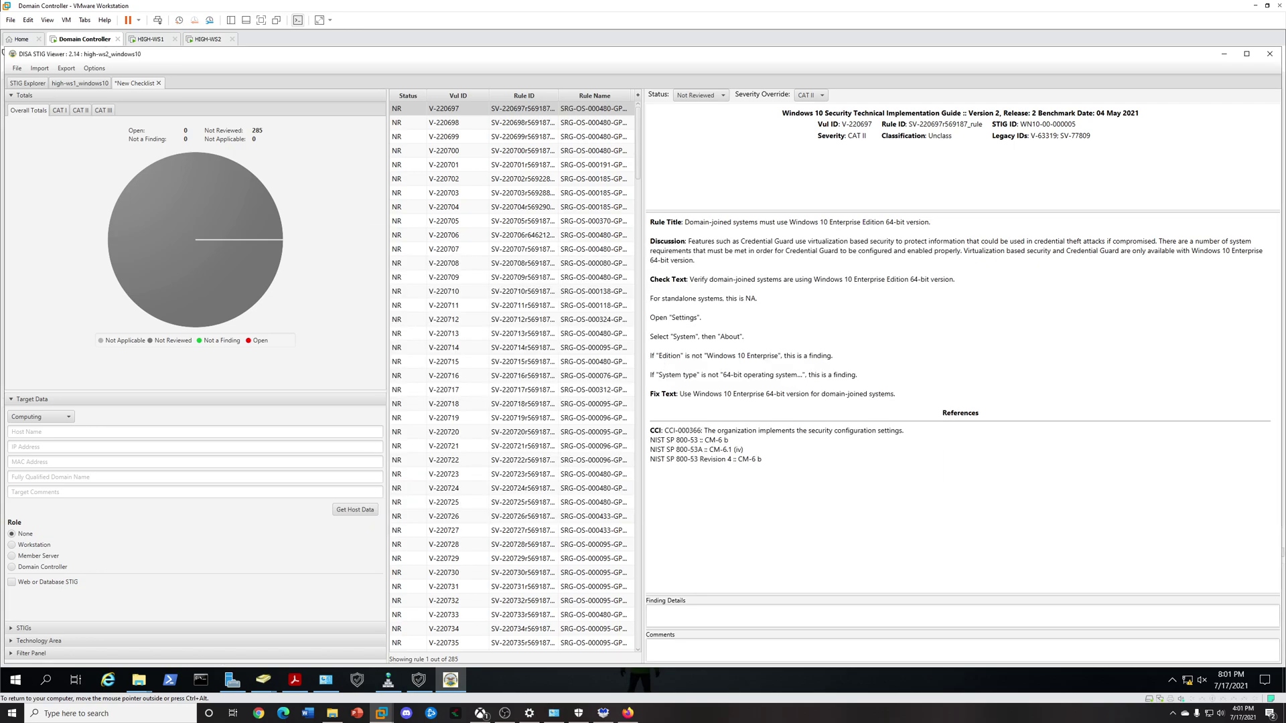
pyautogui.click(89, 86)
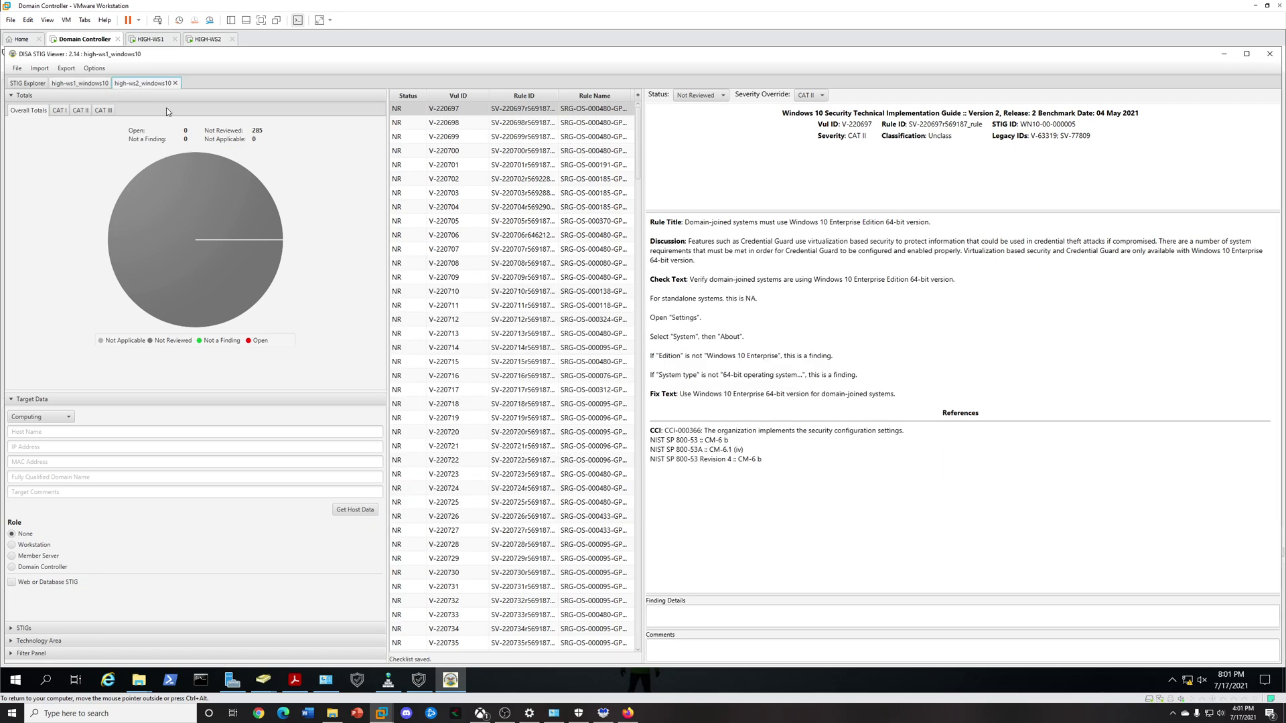
# Dismiss the remote scan notices and view results with HIGH-WS1 and HIGH-WS2 Windows_10_STIG scores.
pyautogui.click(419, 680)
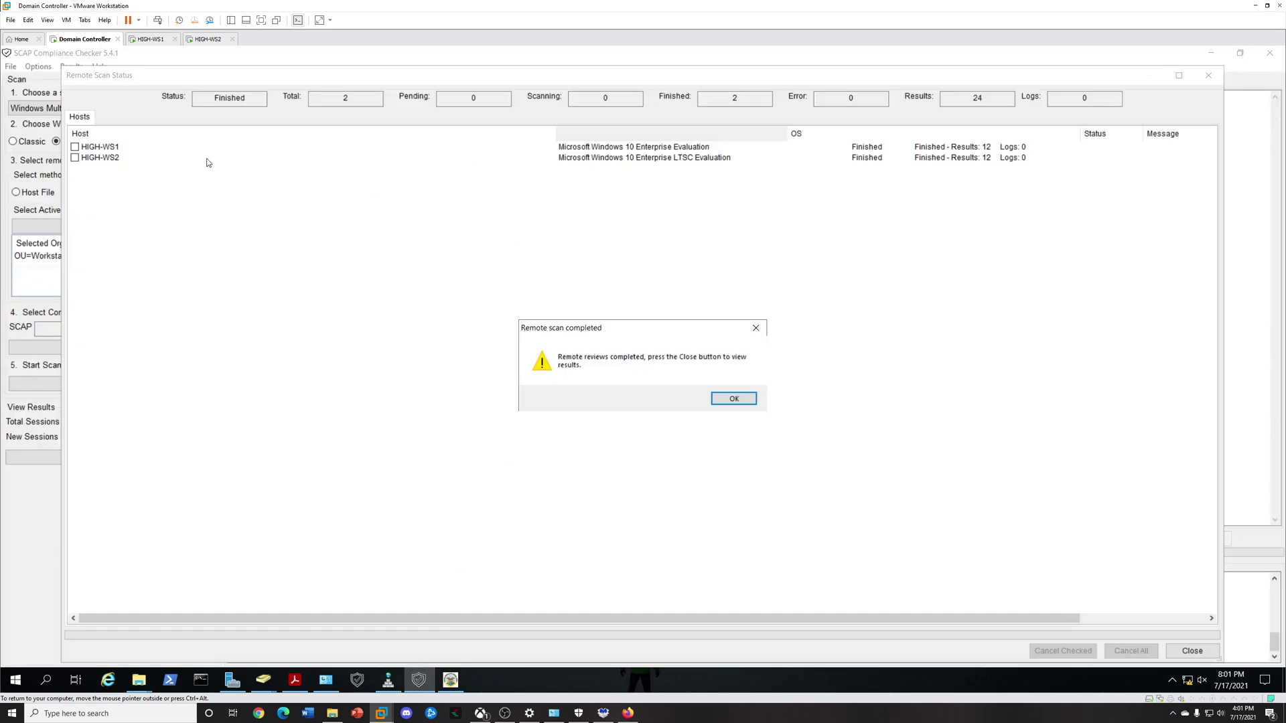
pyautogui.click(734, 399)
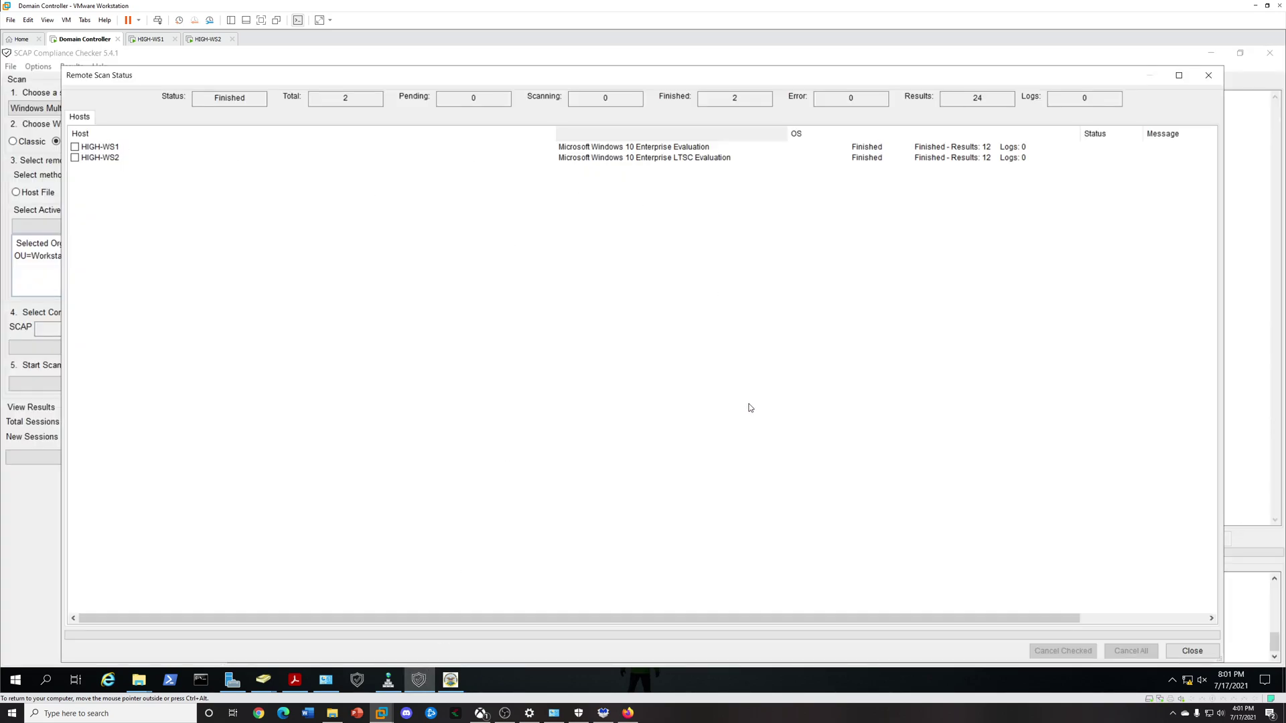
pyautogui.click(1192, 650)
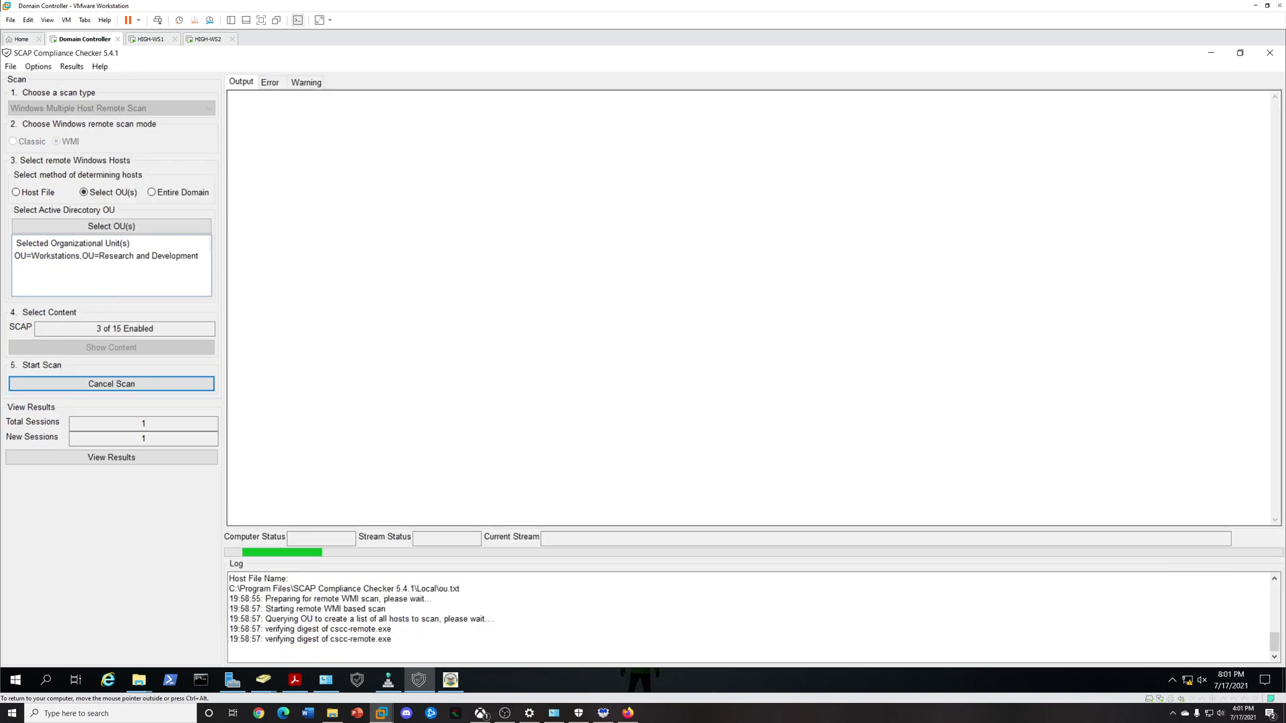
pyautogui.click(192, 455)
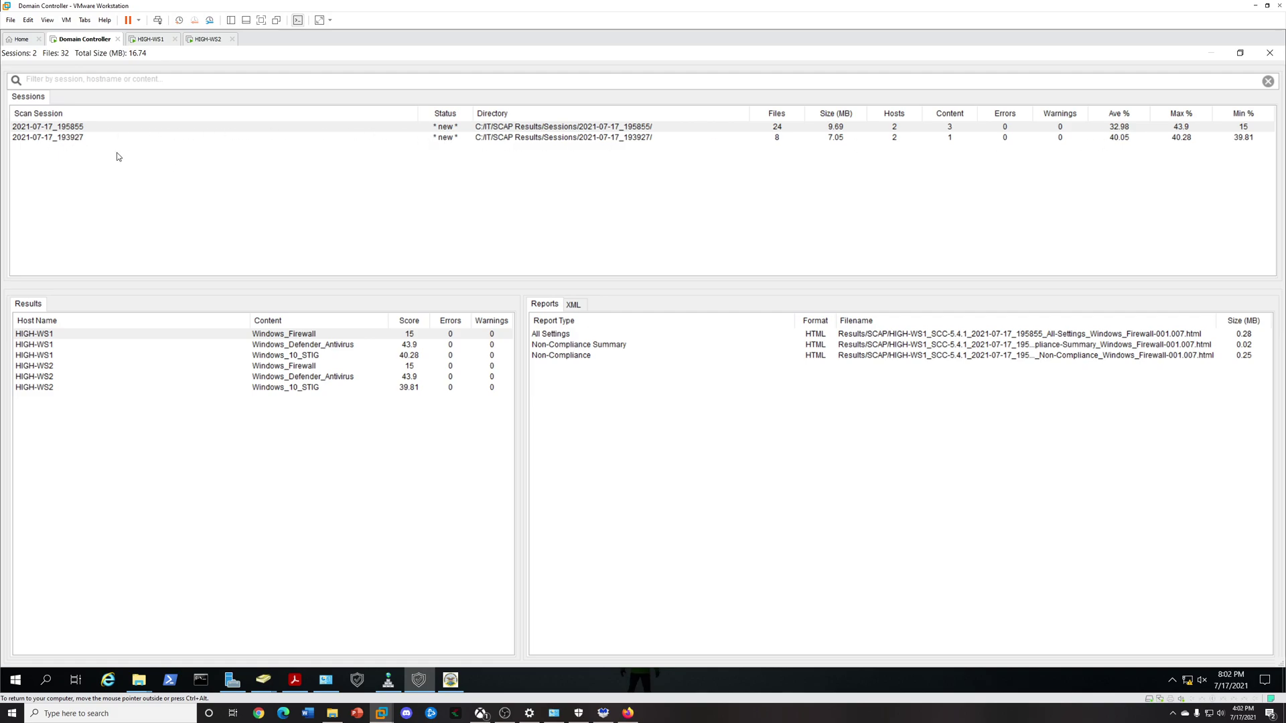
# Open the Non-Compliance report for HIGH-WS1's Windows_10_STIG result in session 2021-07-17_195855.
pyautogui.click(94, 140)
pyautogui.click(93, 128)
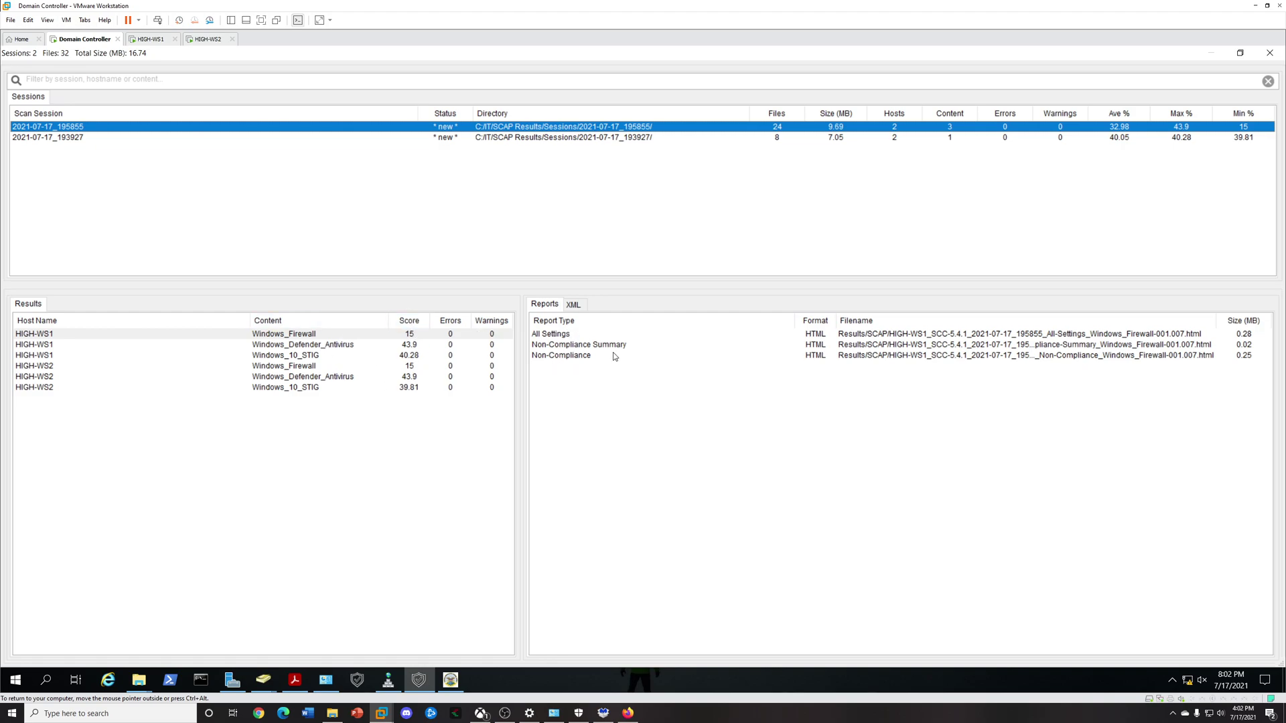
pyautogui.click(574, 356)
pyautogui.click(51, 358)
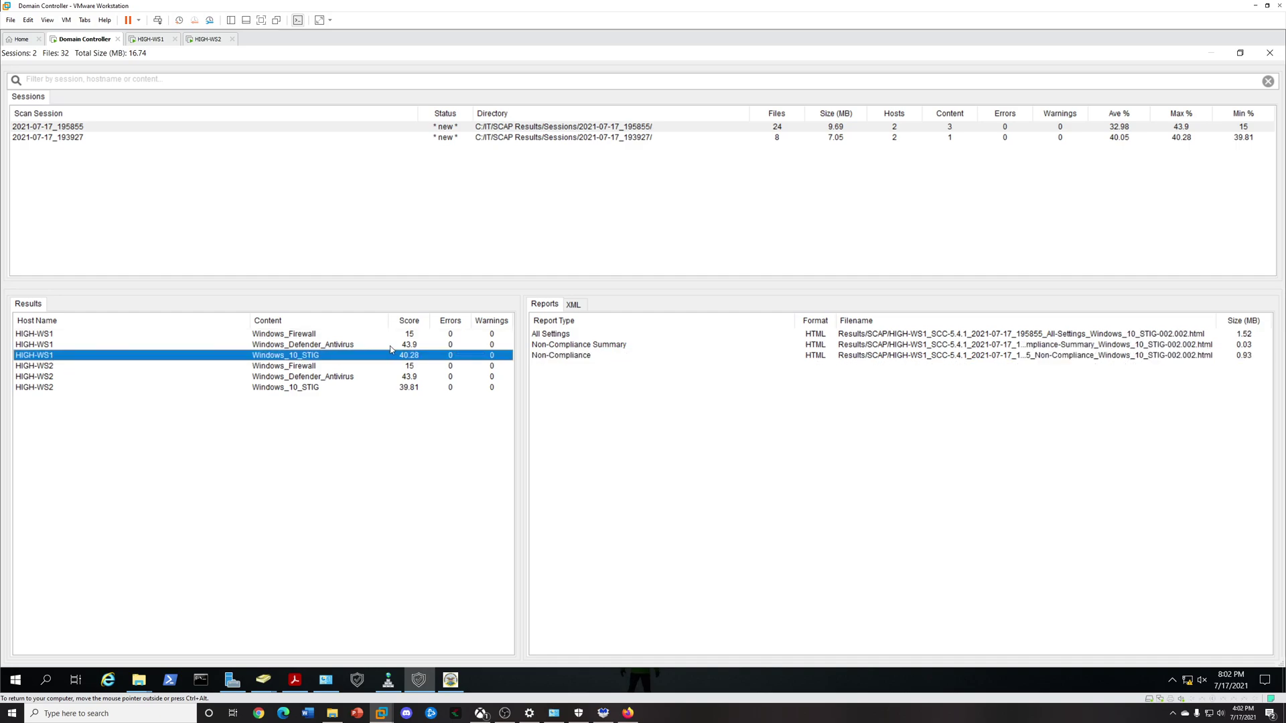
pyautogui.doubleClick(574, 358)
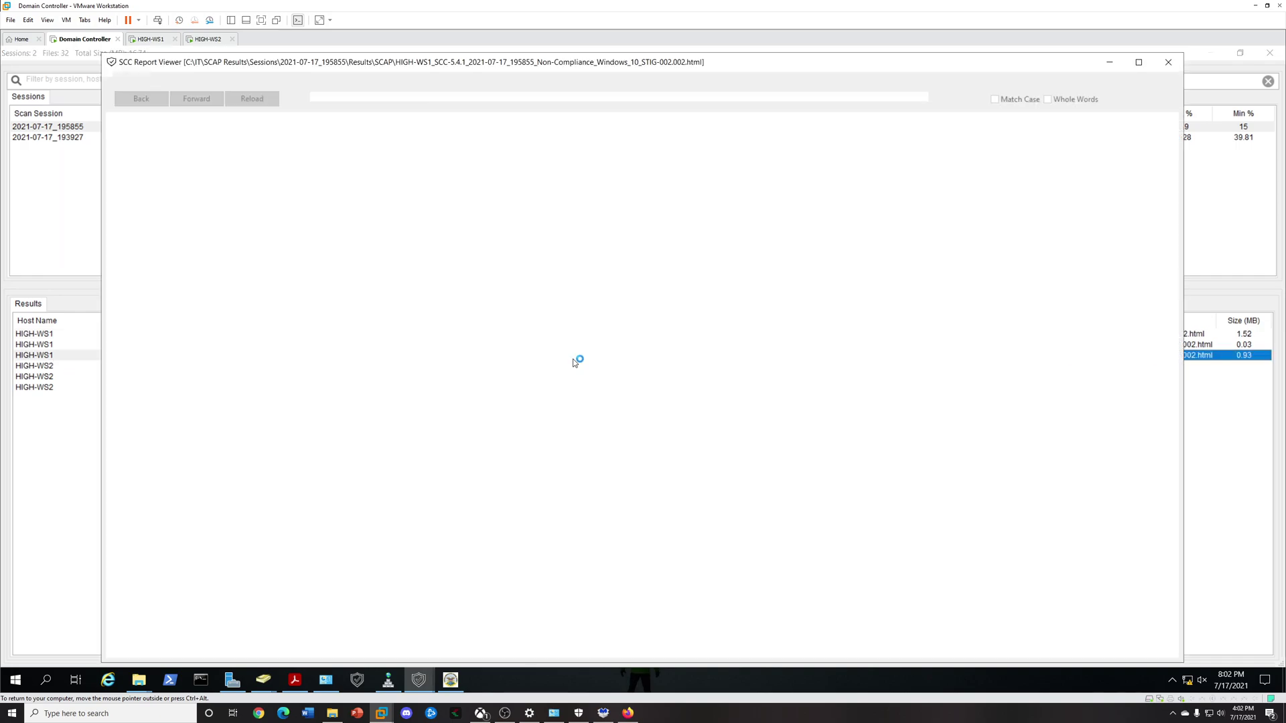
# Scroll through the non-compliance report, close it, and switch to the HIGH-WS1 workstation.
pyautogui.scroll(-15, 602, 460)
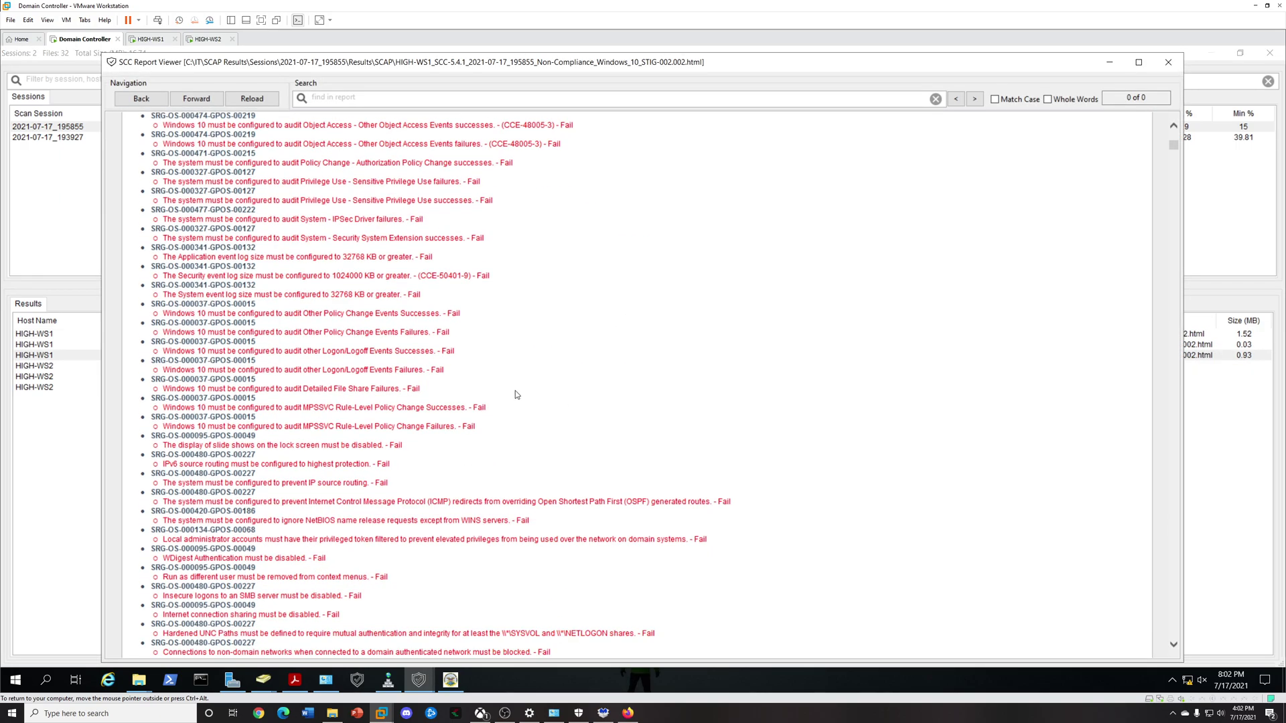
pyautogui.scroll(6, 511, 384)
pyautogui.scroll(-5, 643, 461)
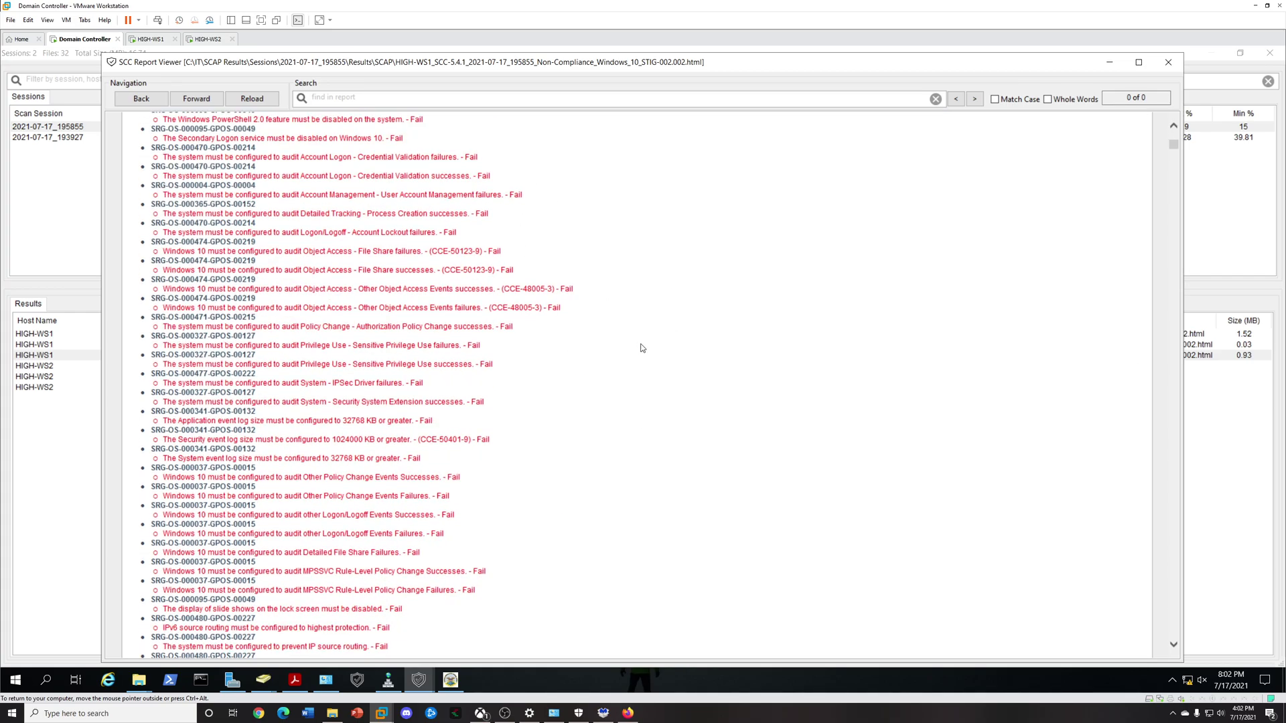
pyautogui.scroll(6, 646, 358)
pyautogui.scroll(-6, 586, 387)
pyautogui.scroll(8, 585, 387)
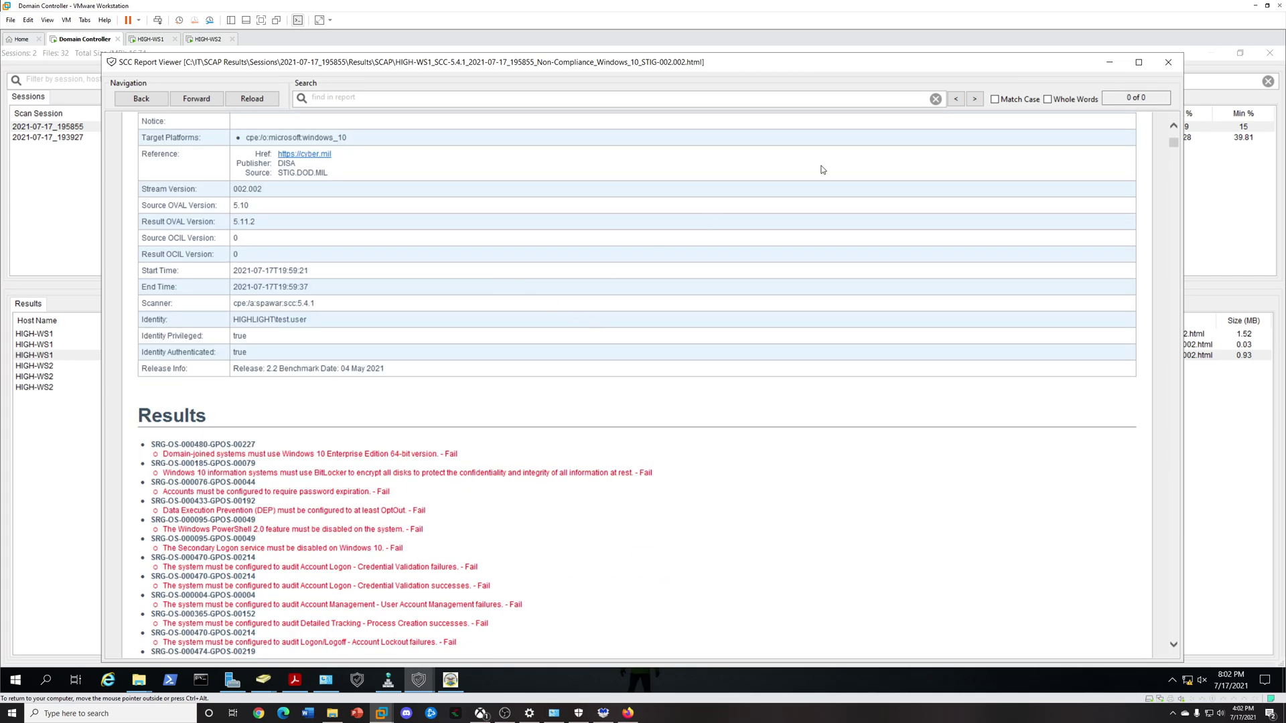
pyautogui.click(1168, 62)
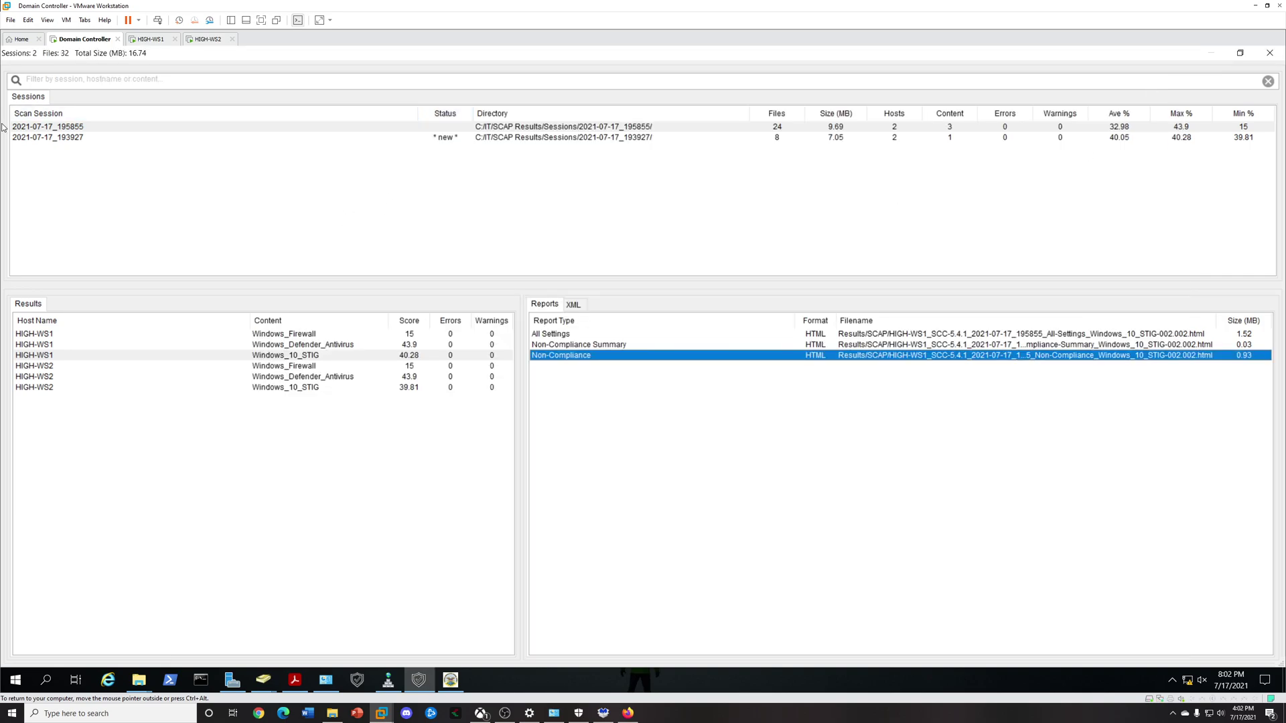
pyautogui.click(567, 154)
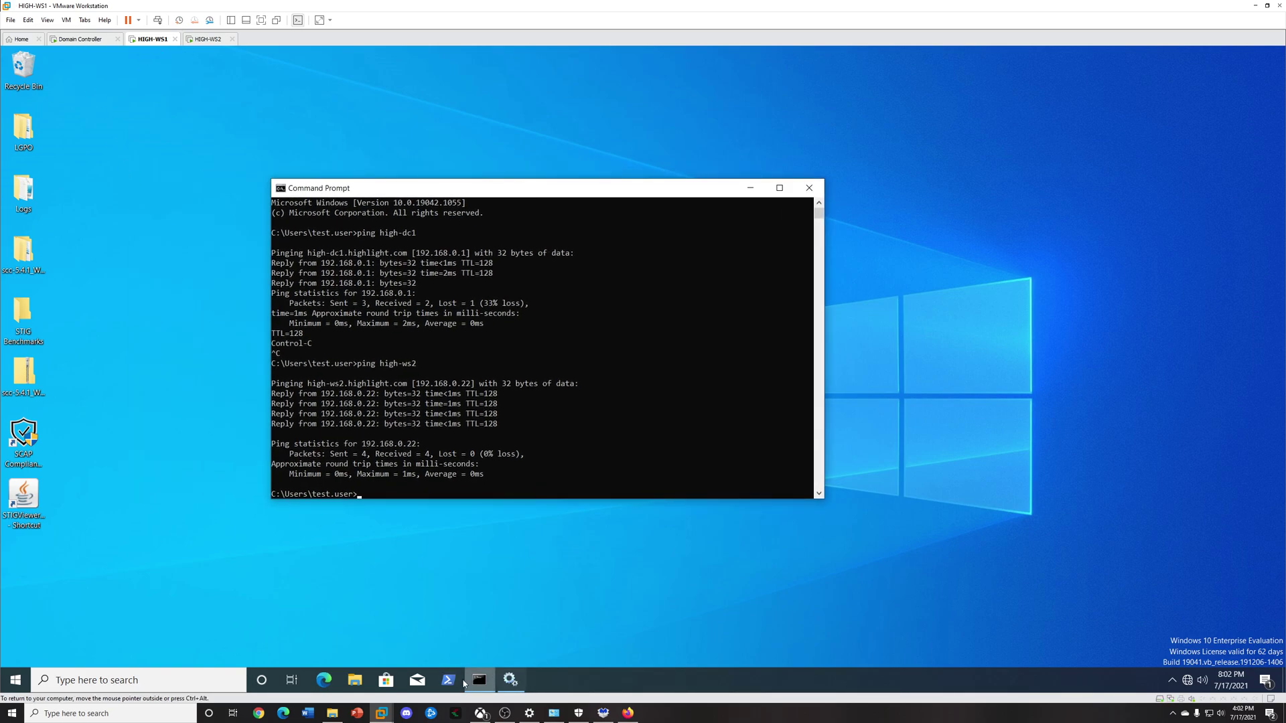
# On the Domain Controller, close the results viewer and show the SCAP content list.
pyautogui.click(80, 39)
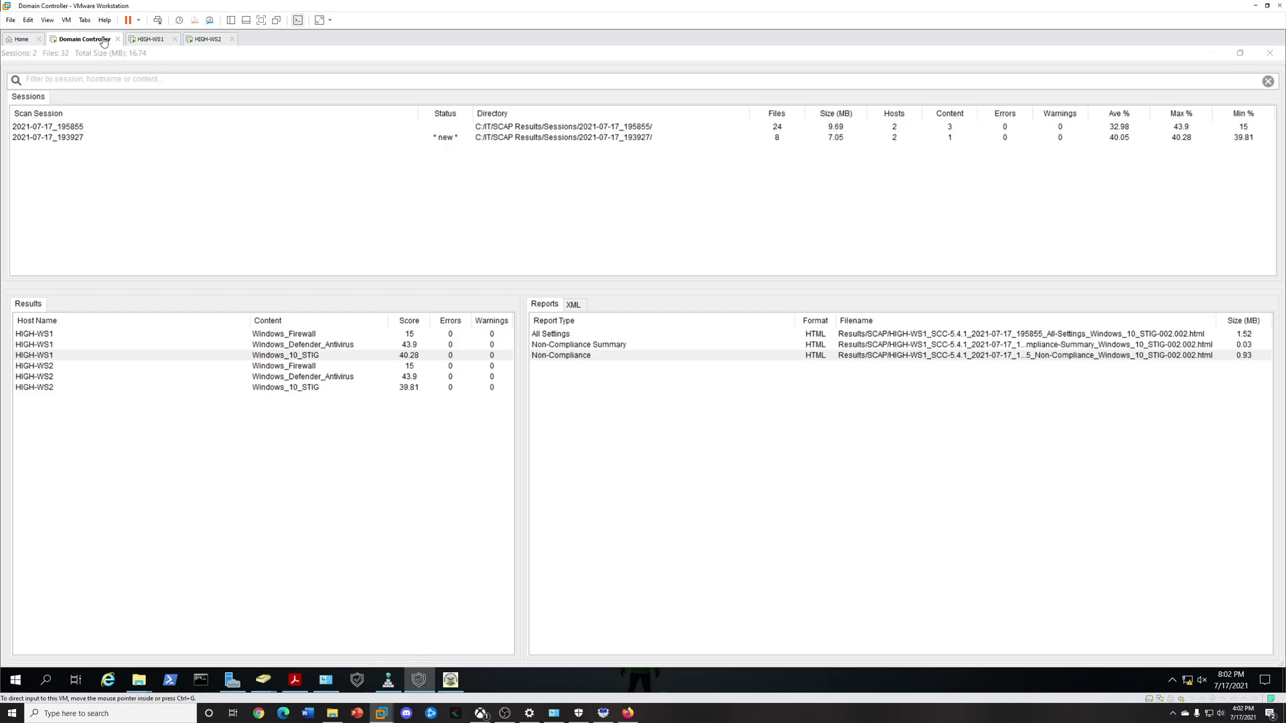
pyautogui.click(1270, 54)
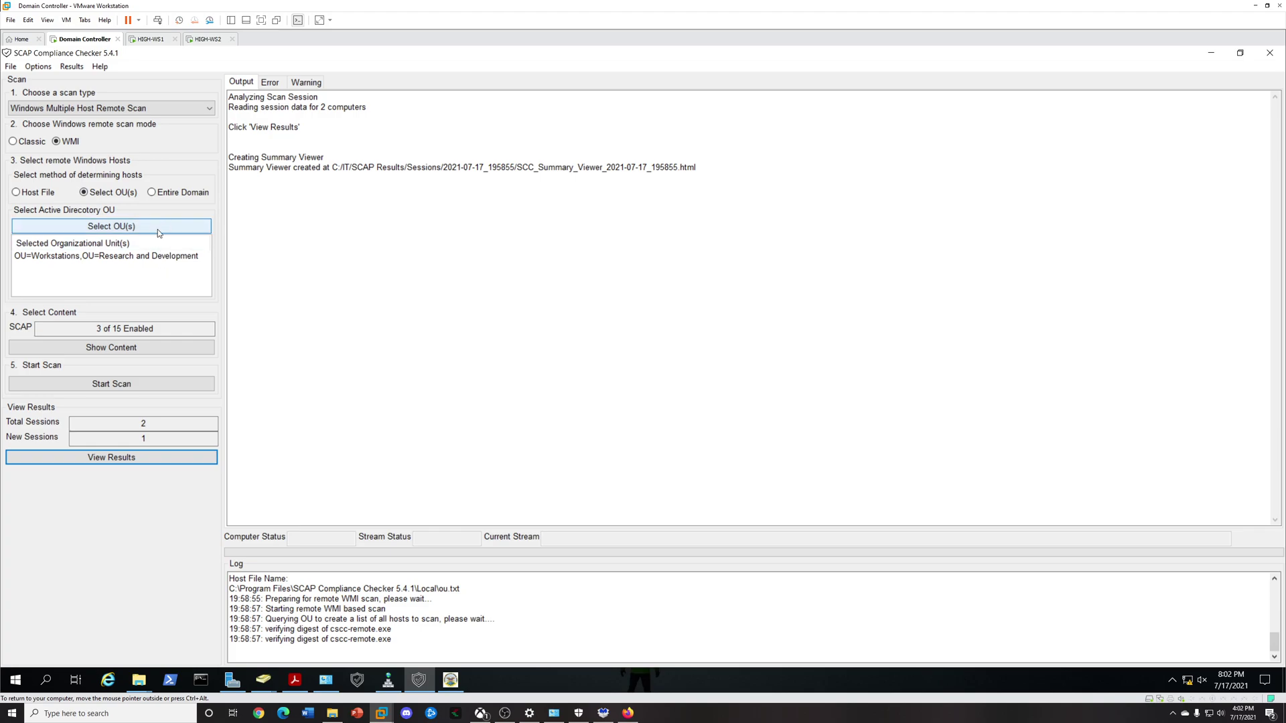
pyautogui.click(153, 352)
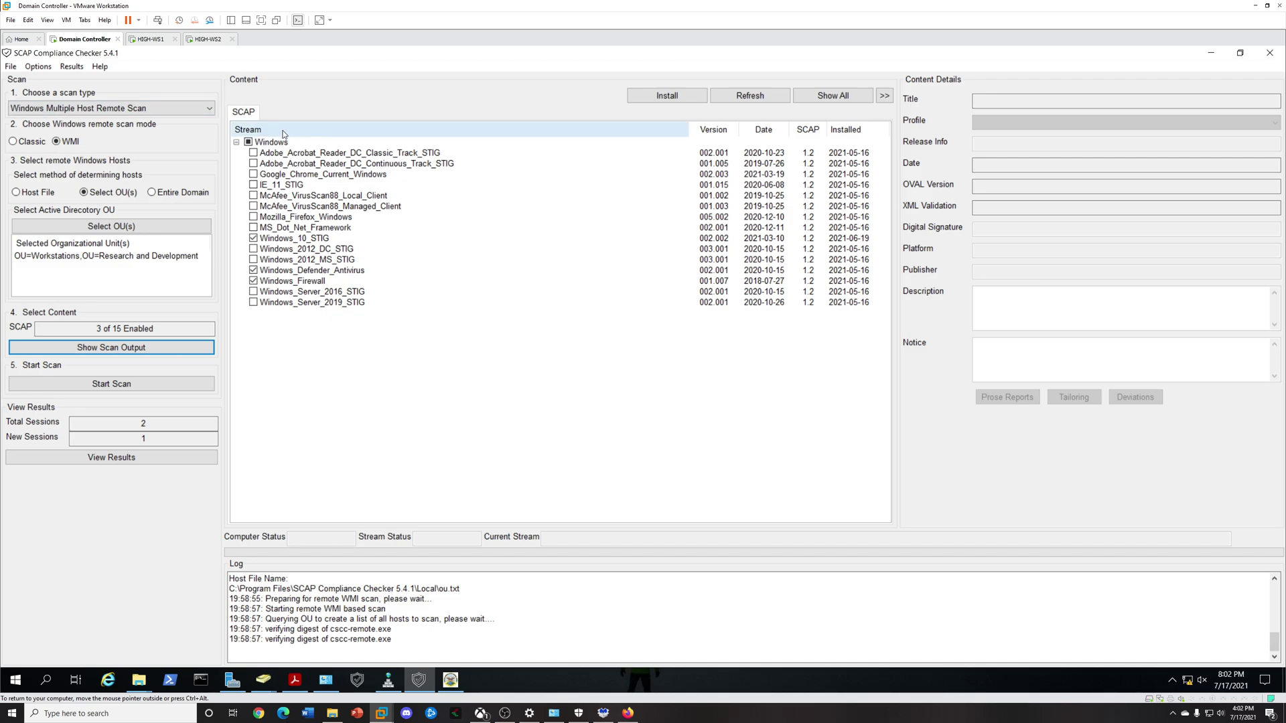
# Import HIGH-WS1's Windows_10_STIG XCCDF from Sessions\2021-07-17_195855\Results\SCAP\XML into high-ws1_windows10.
pyautogui.click(448, 681)
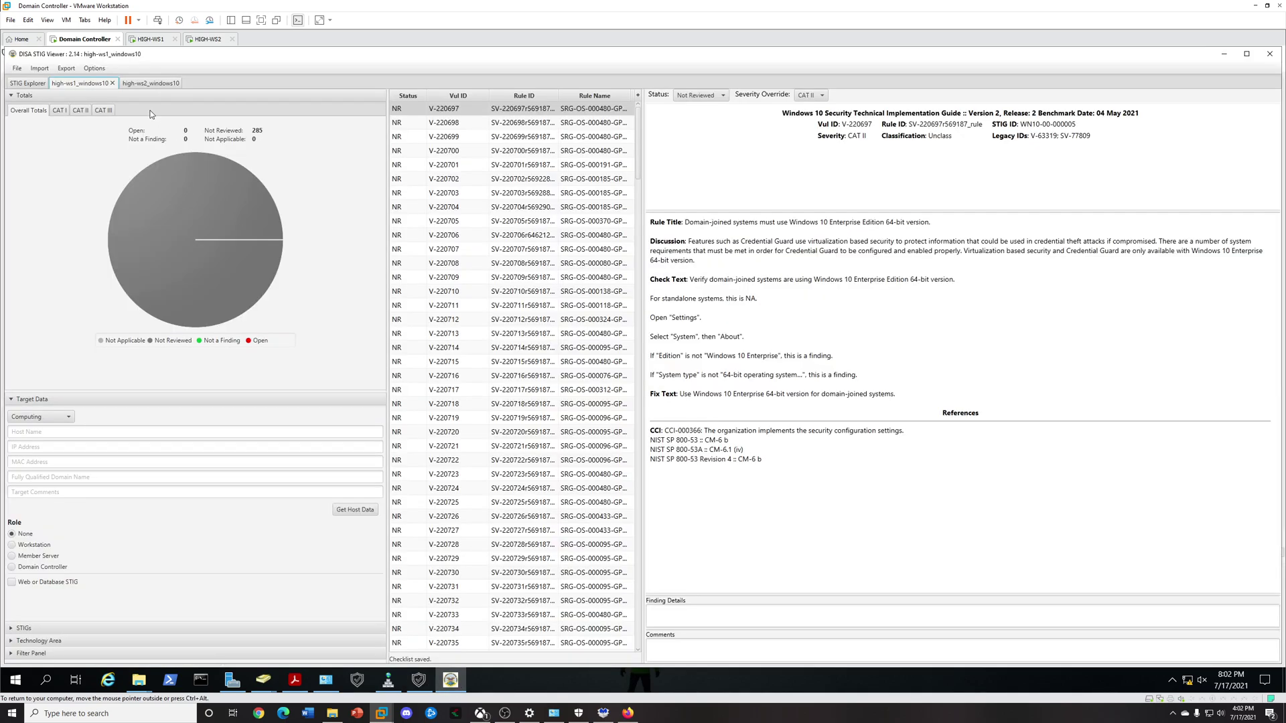
pyautogui.click(39, 68)
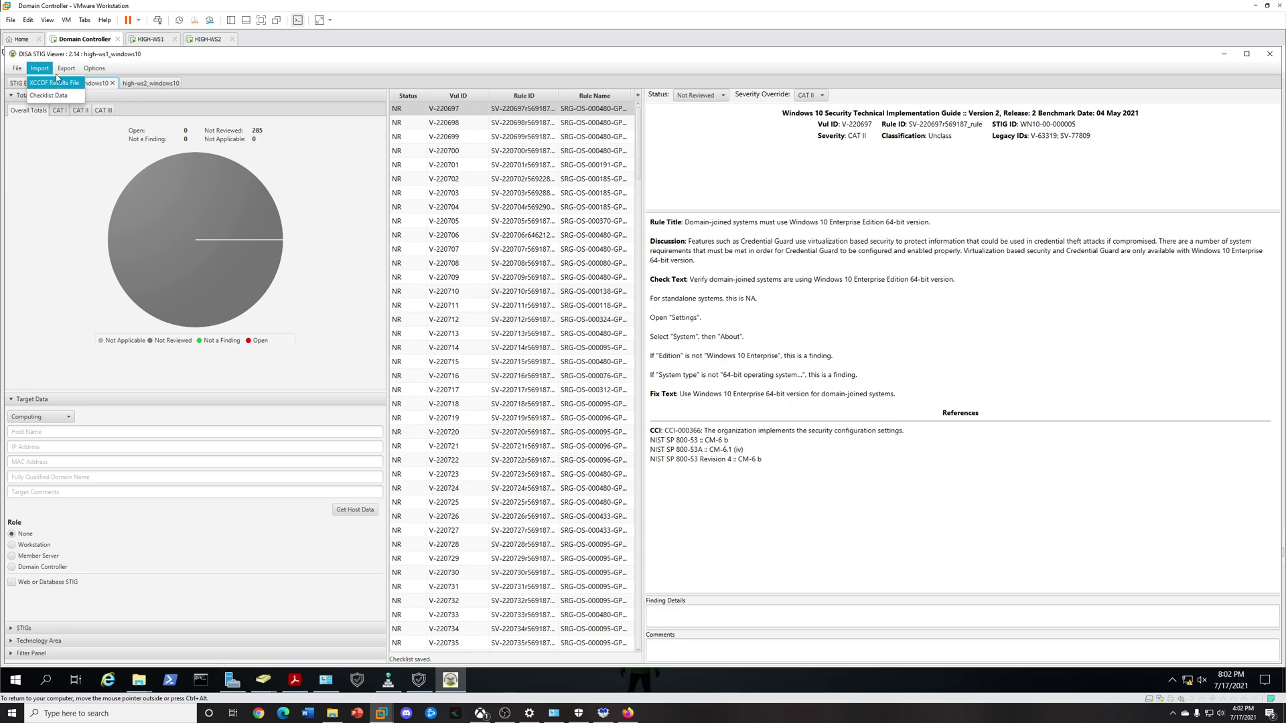
pyautogui.click(99, 81)
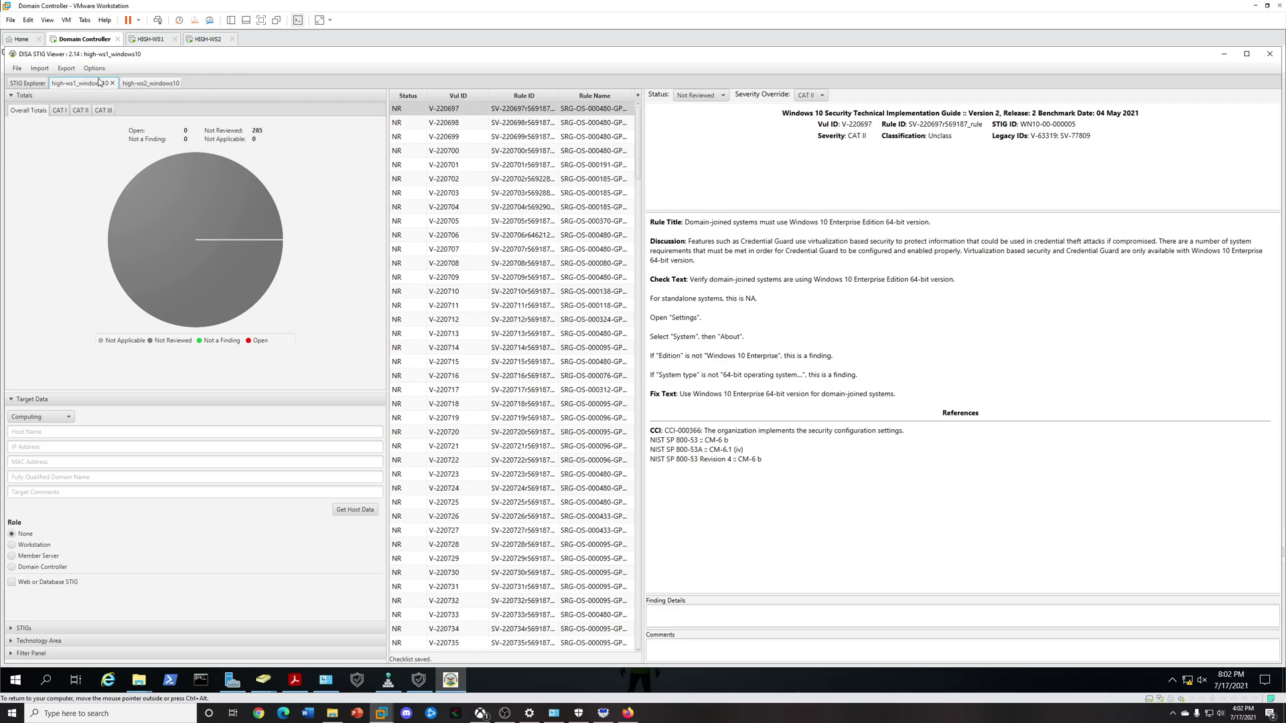
pyautogui.click(39, 68)
pyautogui.click(50, 83)
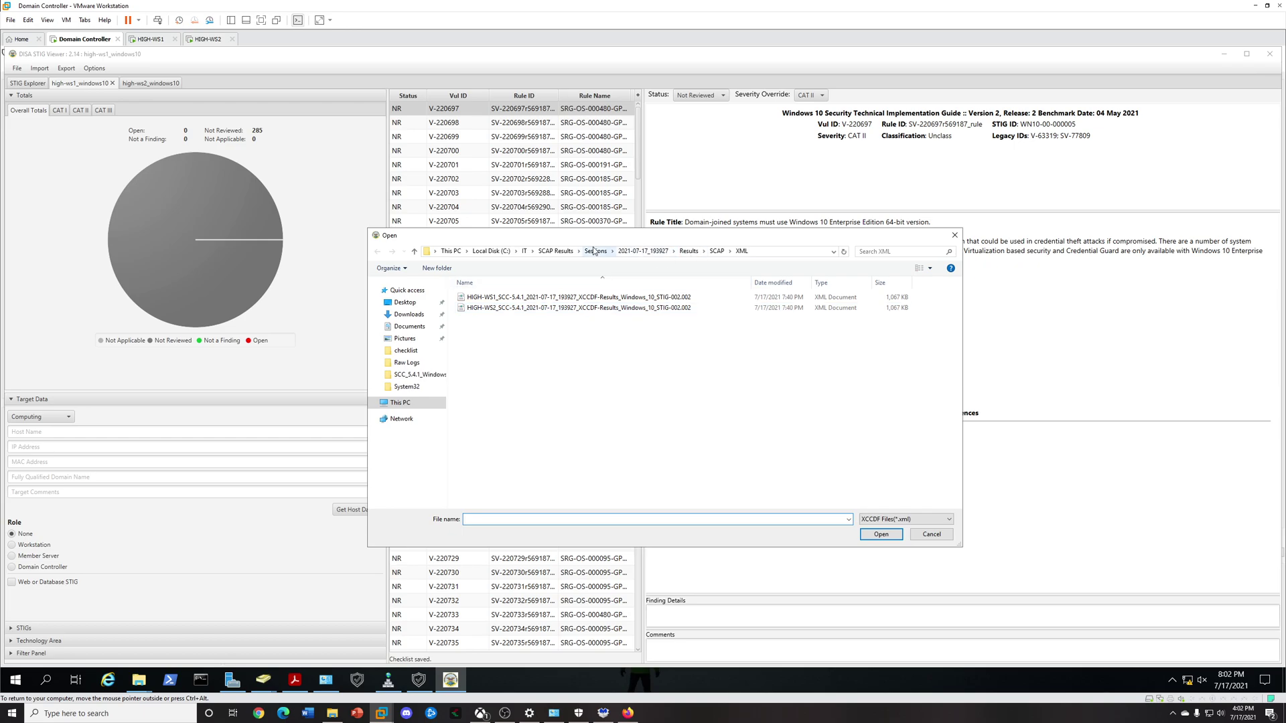
pyautogui.click(592, 253)
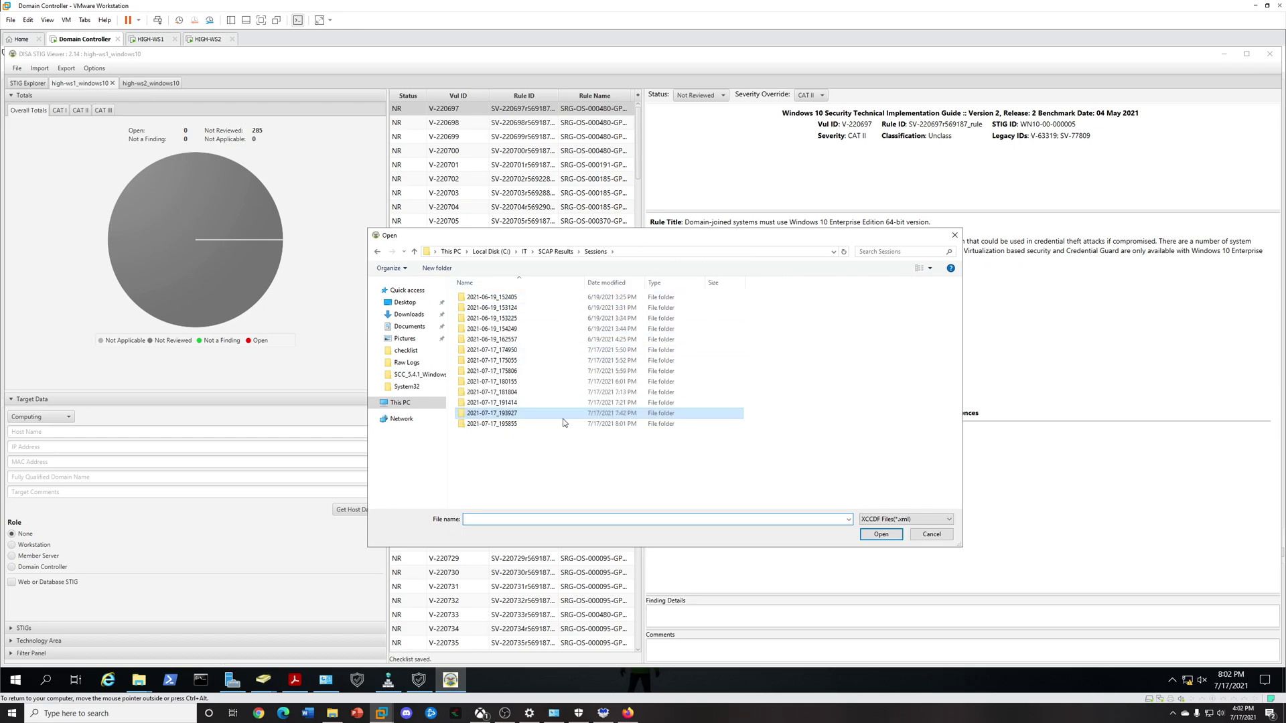
pyautogui.doubleClick(497, 424)
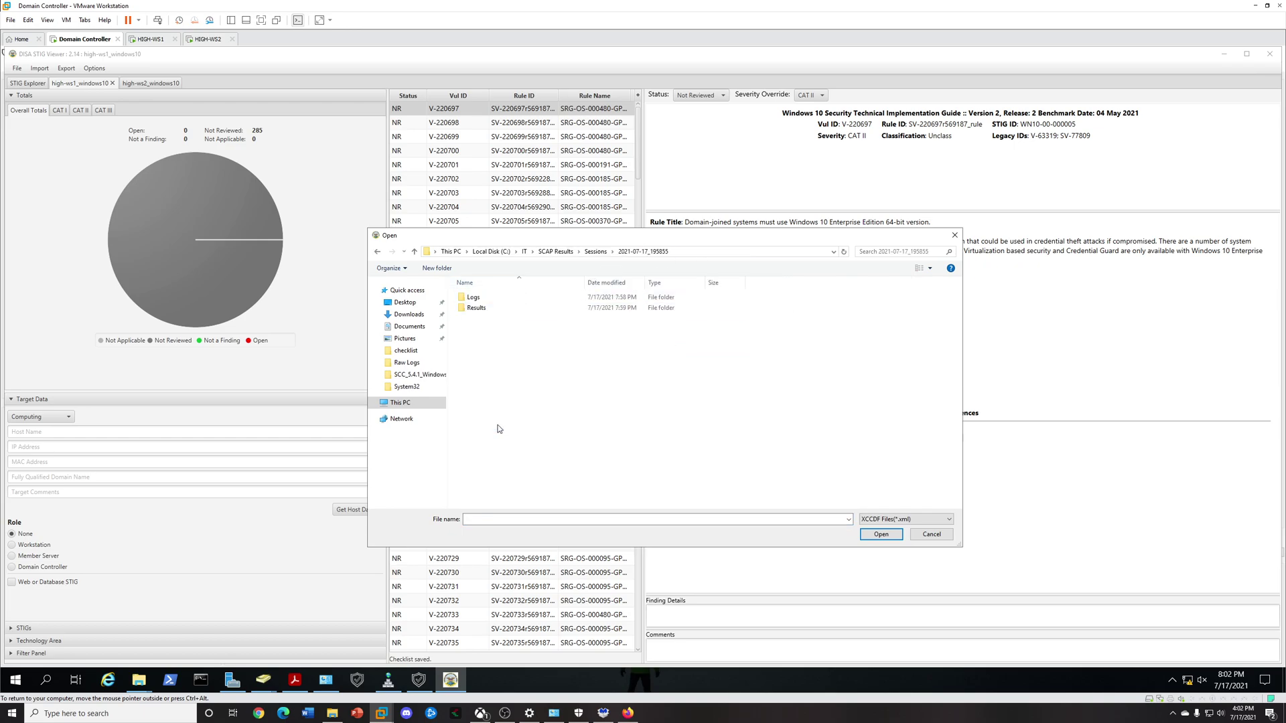
pyautogui.doubleClick(489, 306)
pyautogui.doubleClick(490, 299)
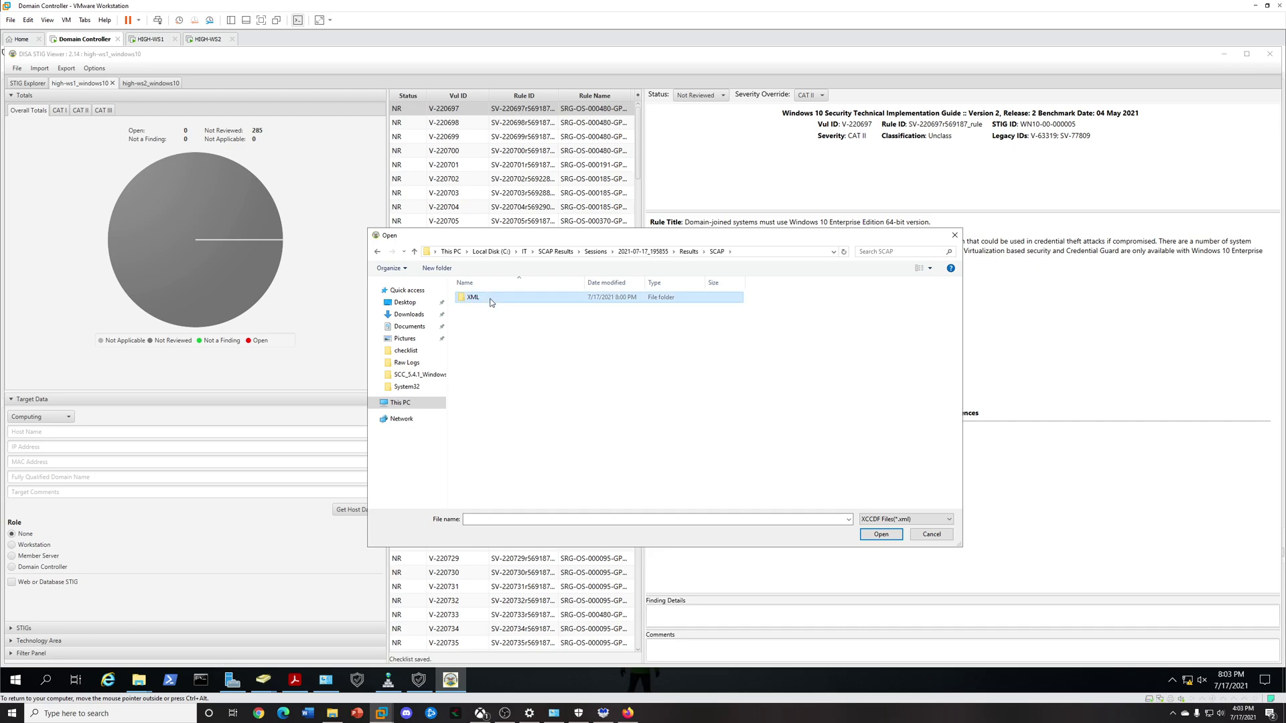
pyautogui.doubleClick(491, 301)
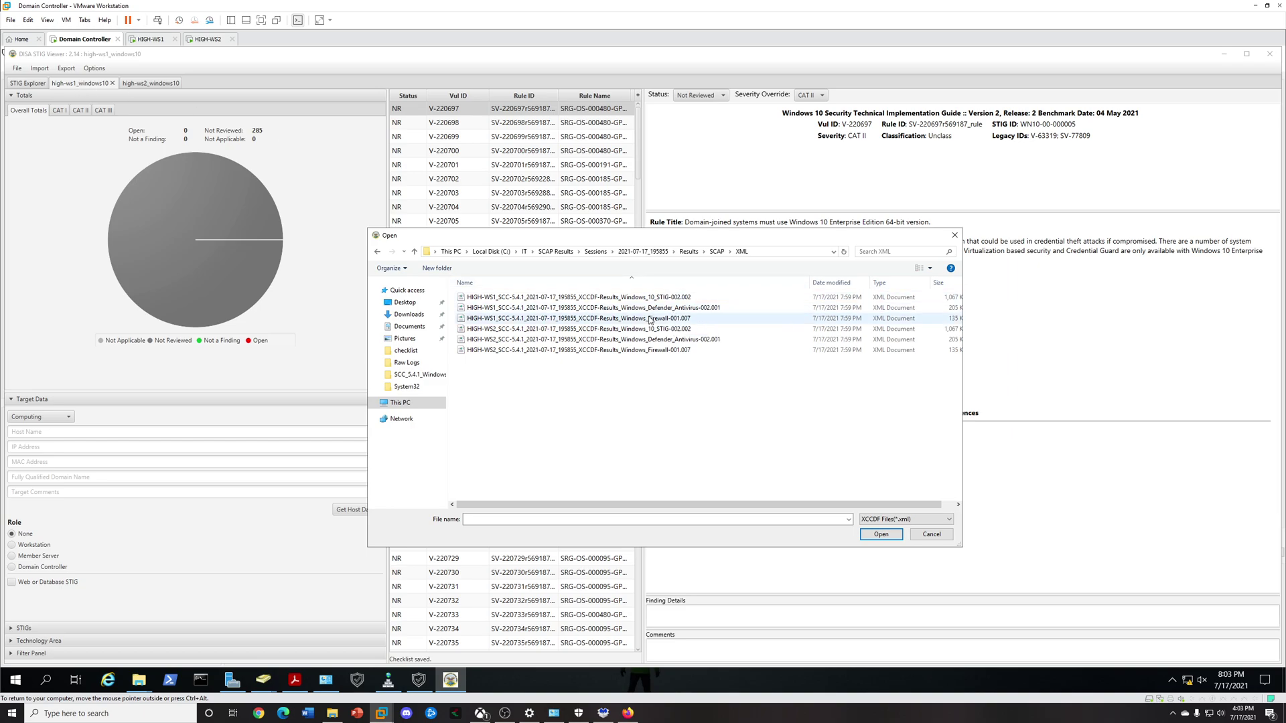
pyautogui.click(663, 297)
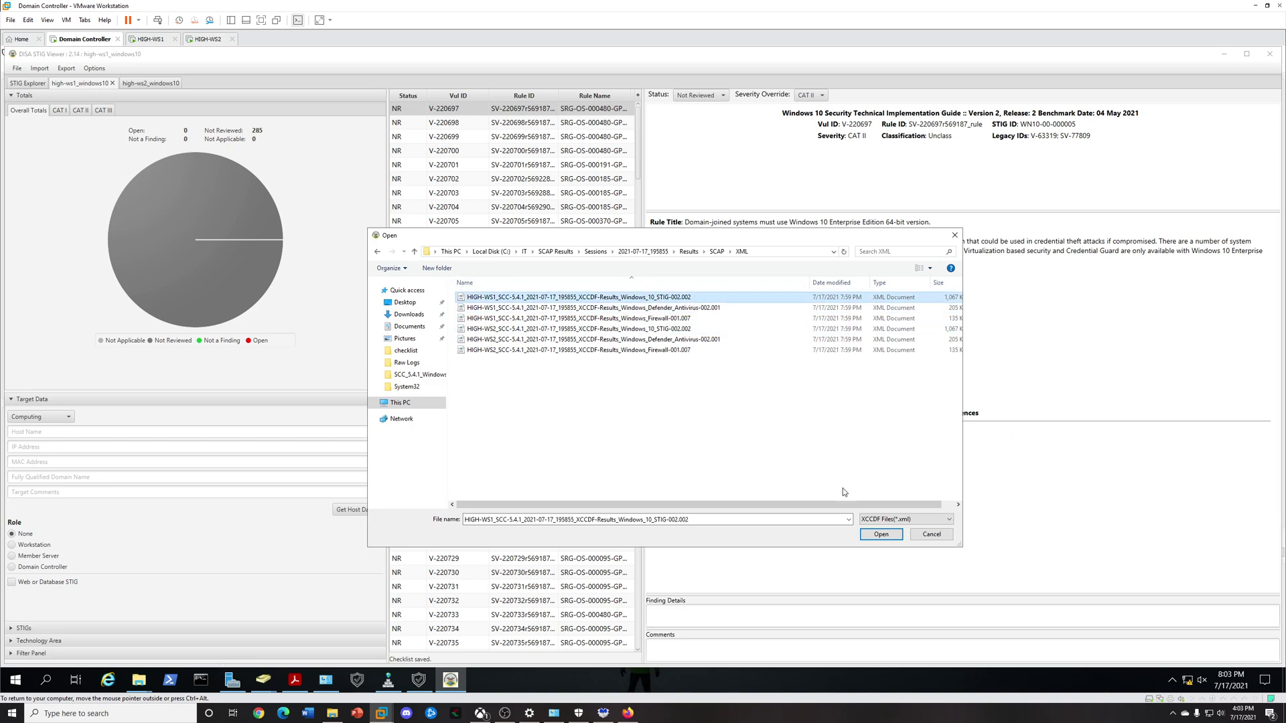
pyautogui.click(879, 534)
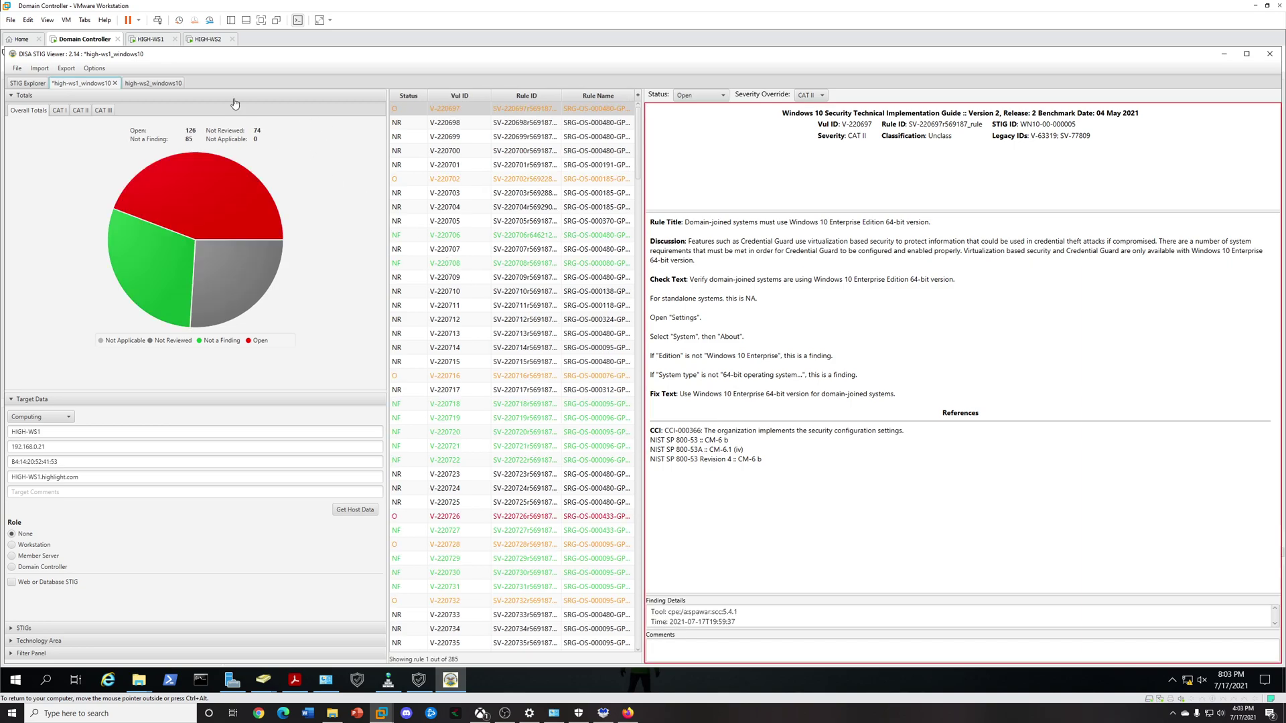
# Import HIGH-WS2's Windows_10_STIG XCCDF results into the high-ws2_windows10 checklist.
pyautogui.click(39, 68)
pyautogui.click(44, 83)
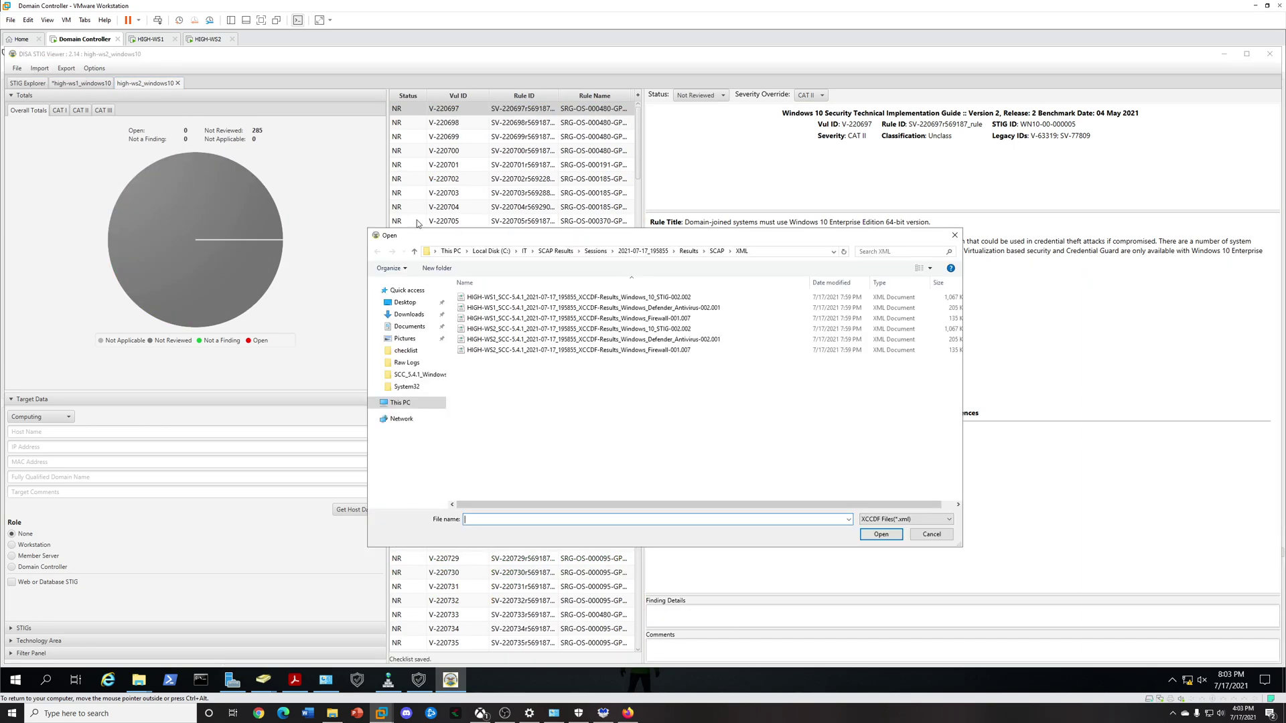
pyautogui.click(668, 330)
pyautogui.click(891, 535)
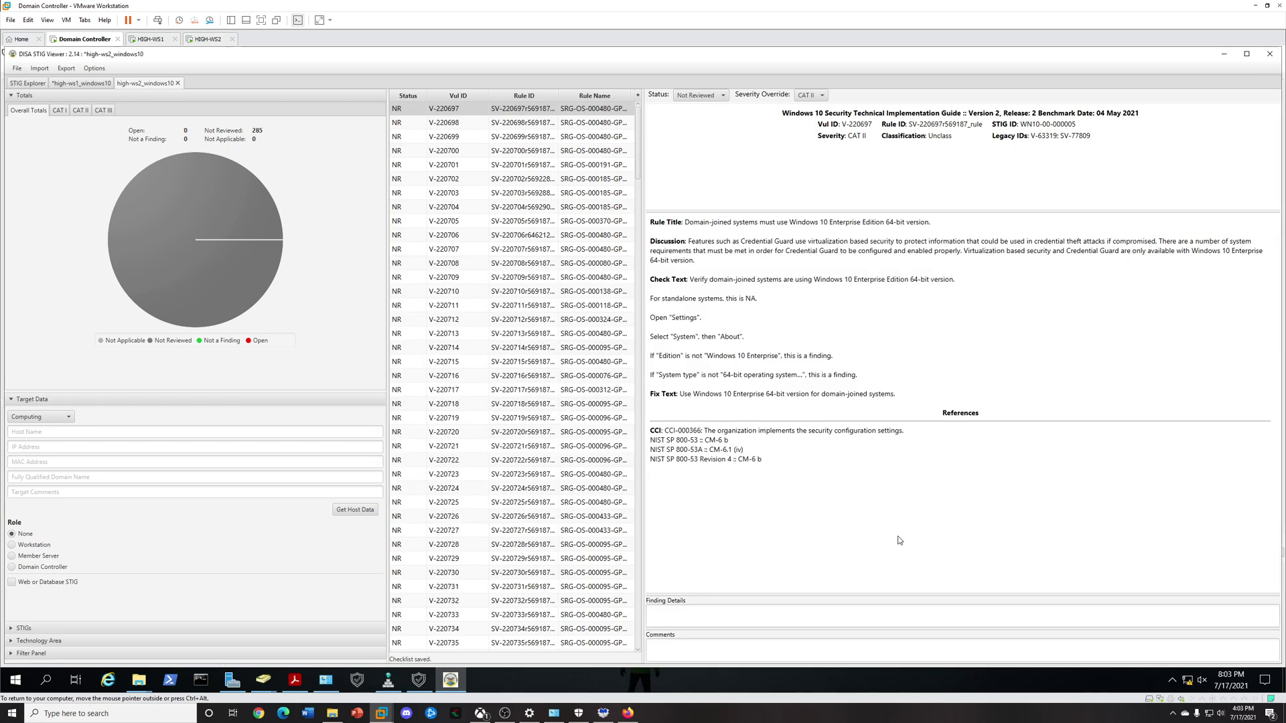
# On high-ws1_windows10, show CAT I rules sorted with Open first and inspect V-220707.
pyautogui.click(77, 83)
pyautogui.click(59, 110)
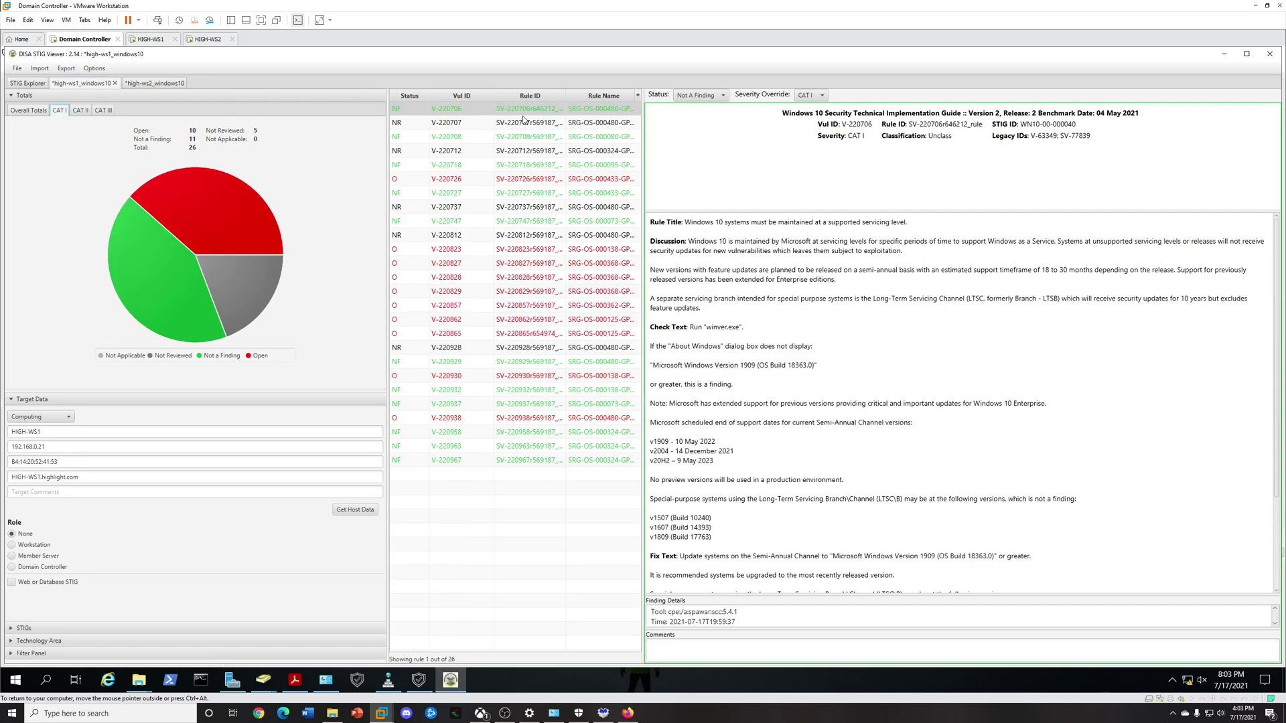
pyautogui.click(403, 97)
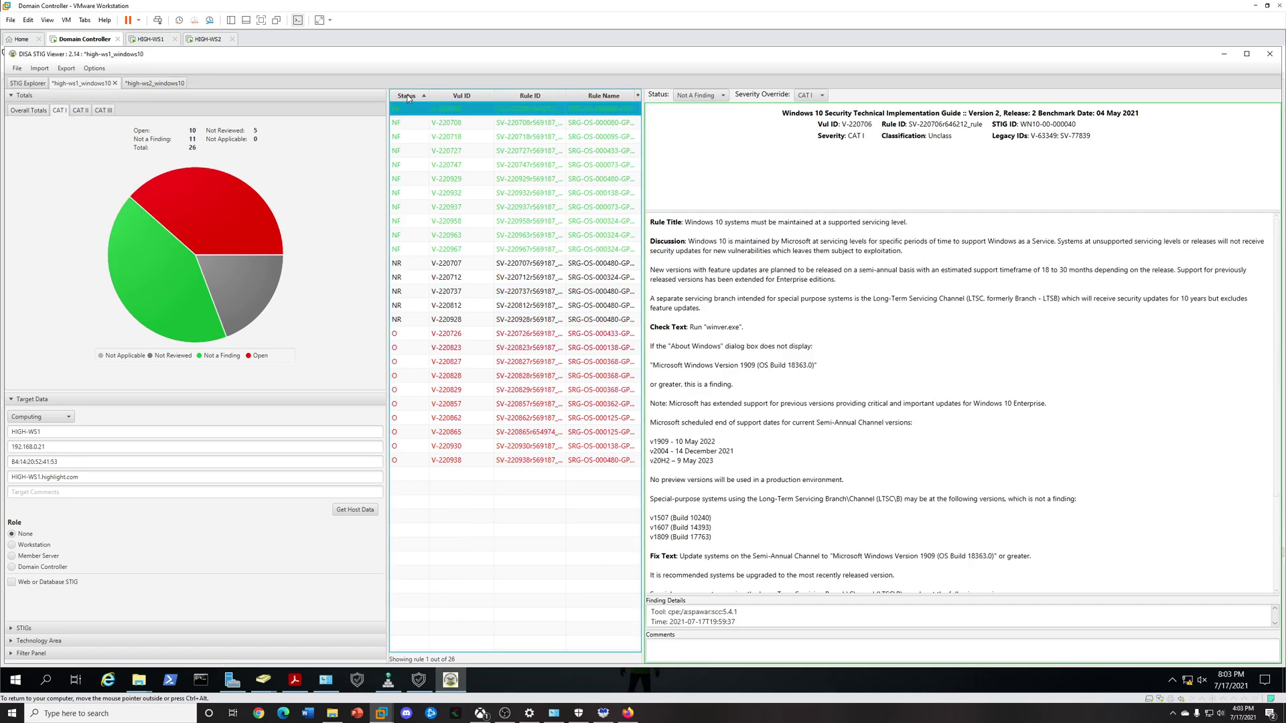
pyautogui.click(406, 97)
pyautogui.click(551, 249)
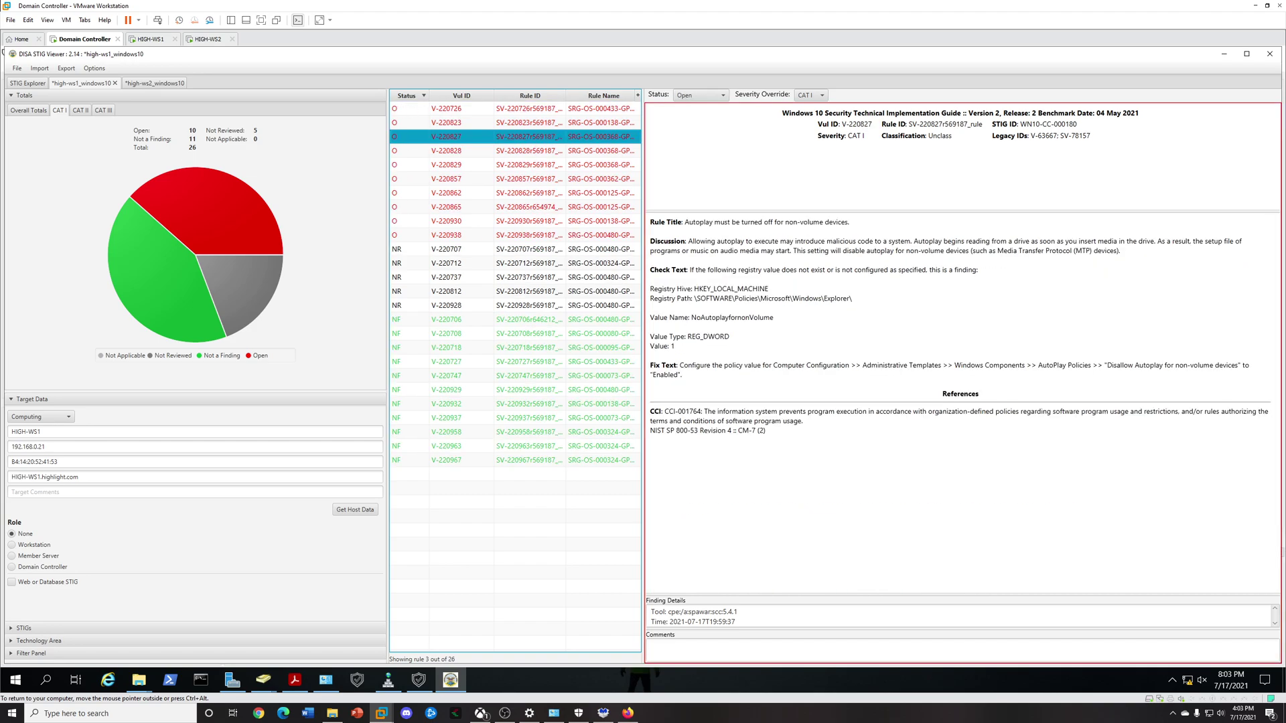